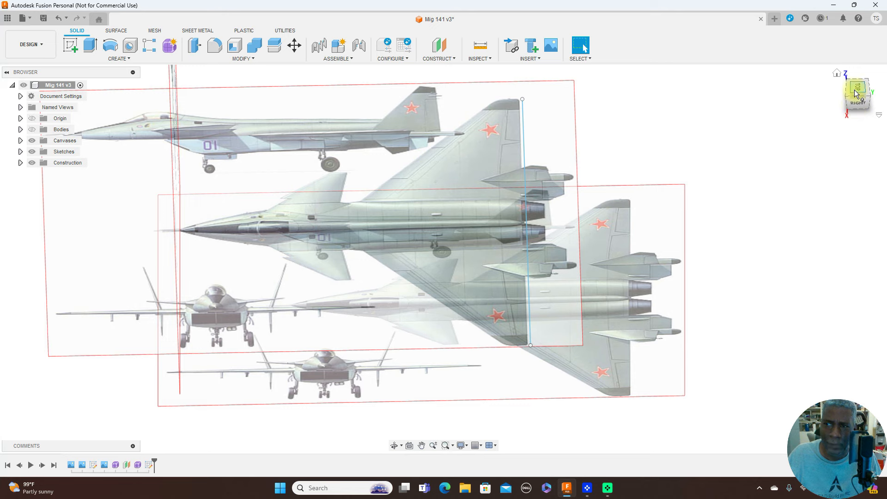
Examine the aircraft reference canvases from the top, right and front views to check their alignment
click(857, 90)
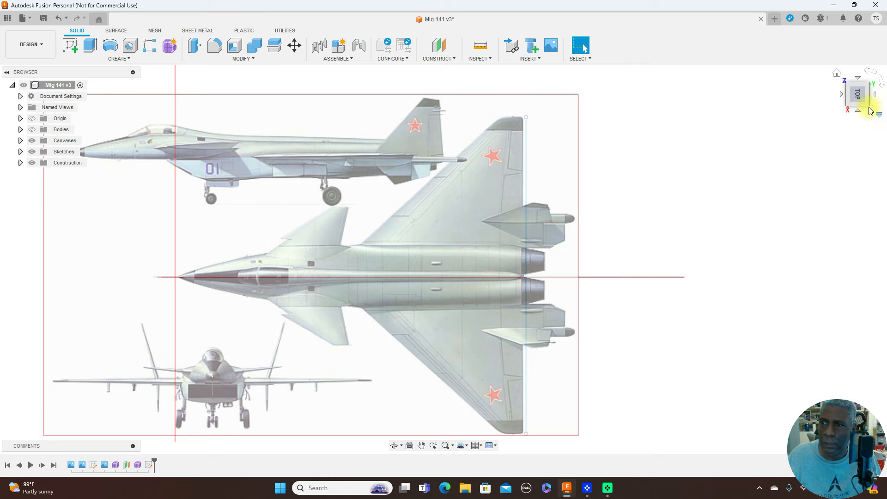
click(856, 97)
drag(856, 97, 860, 109)
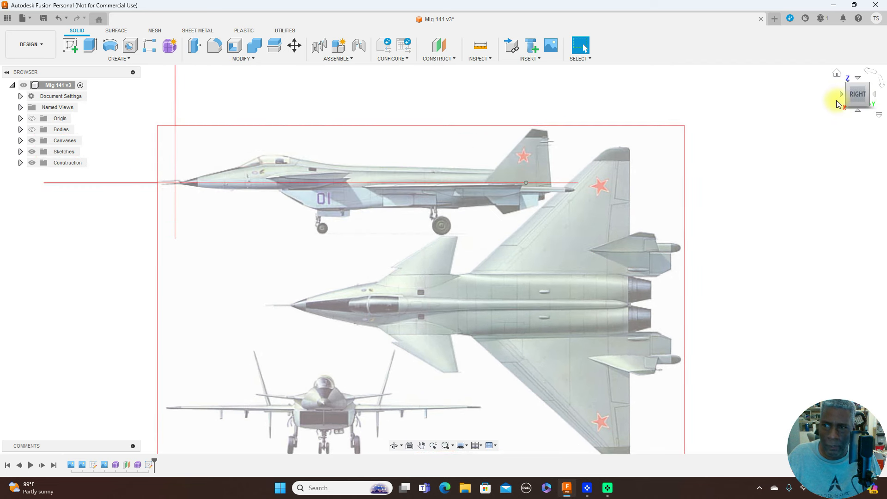
click(841, 94)
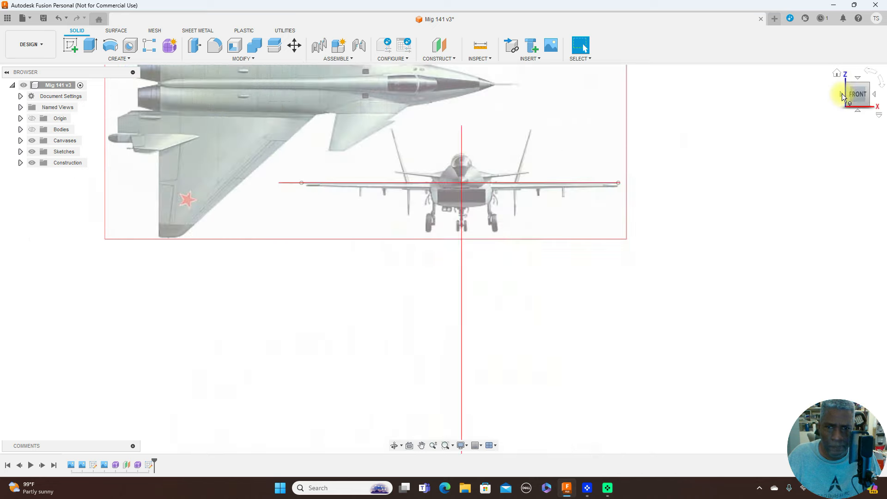
click(876, 96)
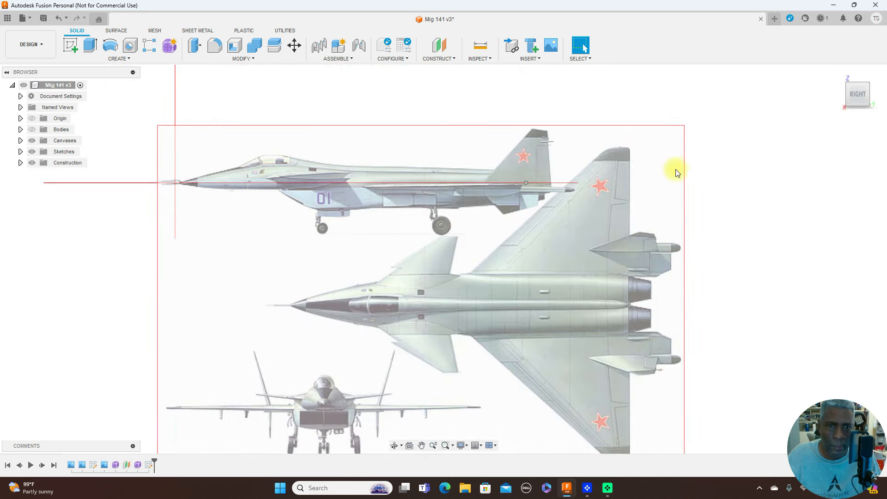
scroll(680, 176, down, 2)
scroll(676, 177, up, 2)
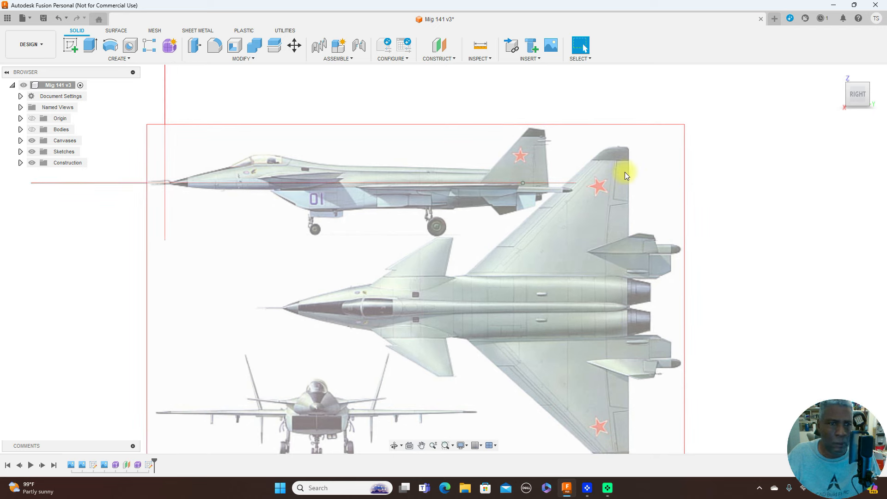
middle_drag(626, 174, 657, 189)
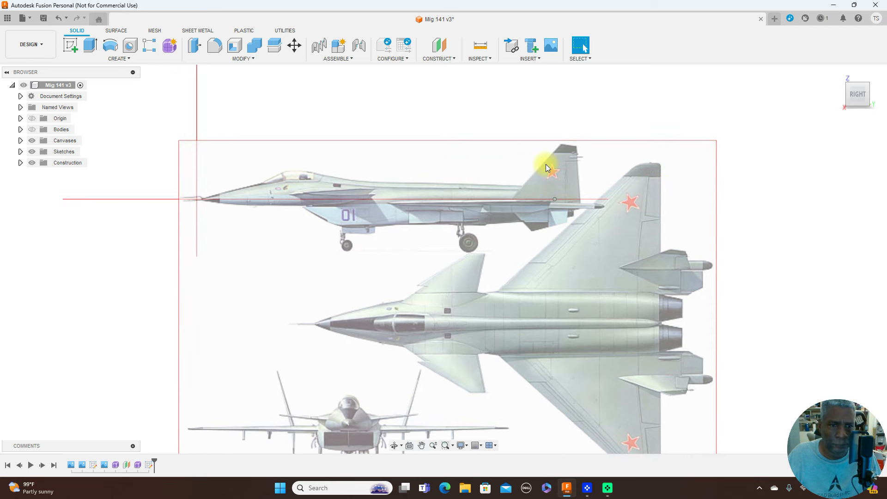
scroll(545, 165, up, 1)
scroll(546, 165, down, 2)
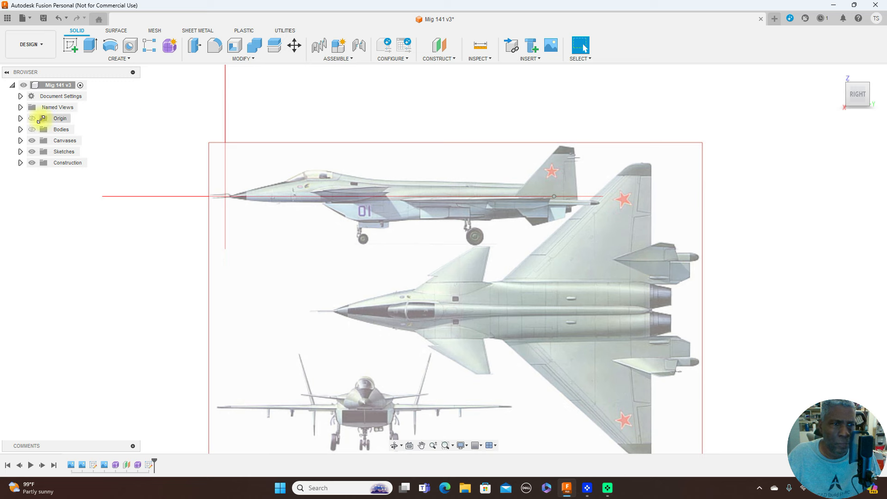
Show the origin planes and start a new form with the aircraft's front view in sight
click(32, 119)
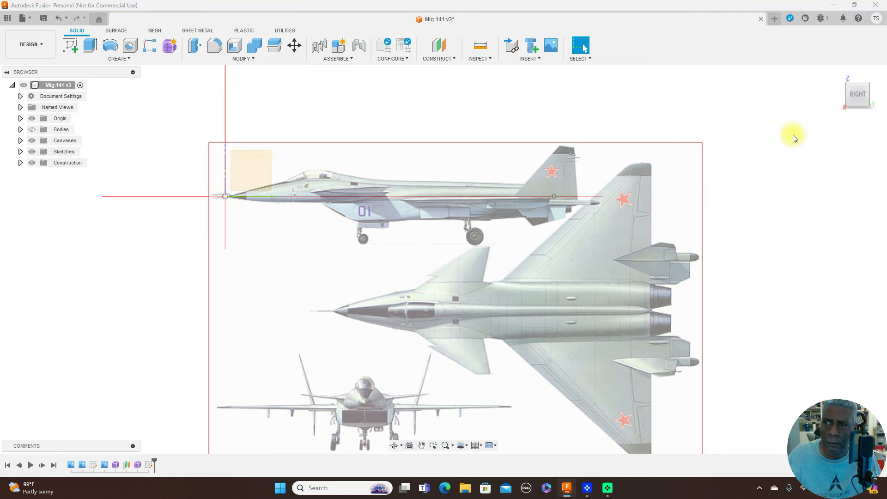
click(841, 95)
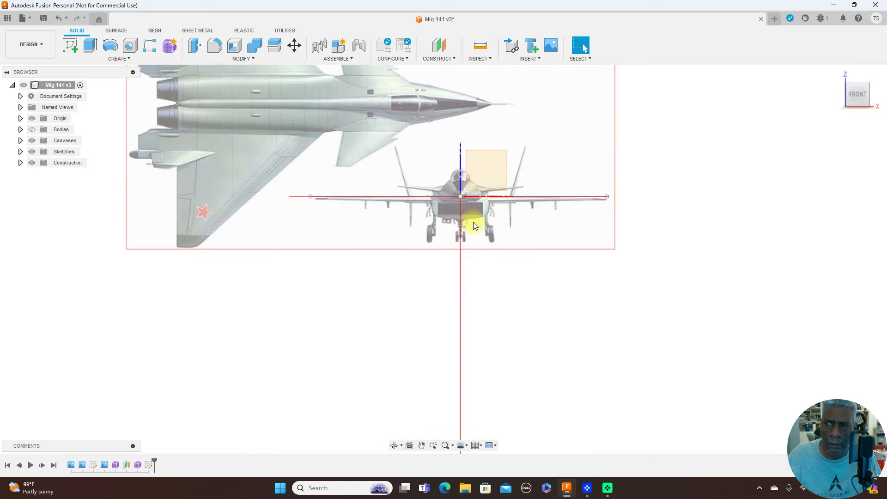
scroll(475, 226, up, 3)
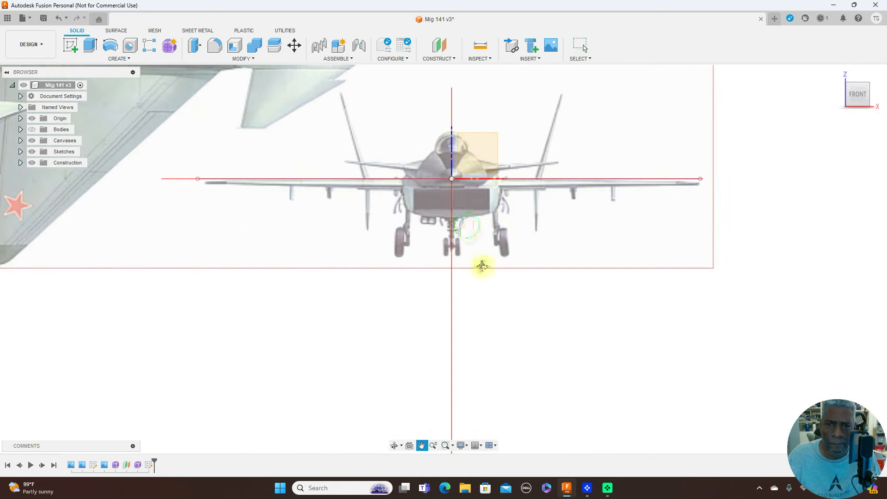
scroll(543, 293, up, 1)
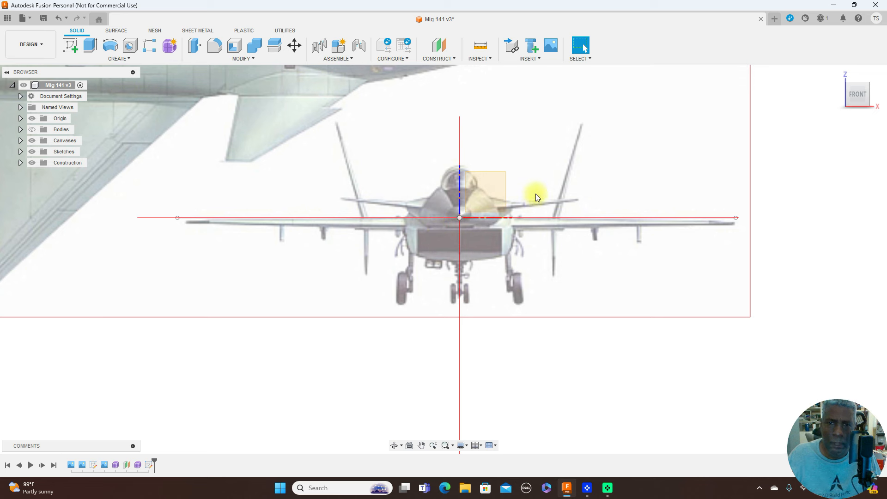
click(169, 47)
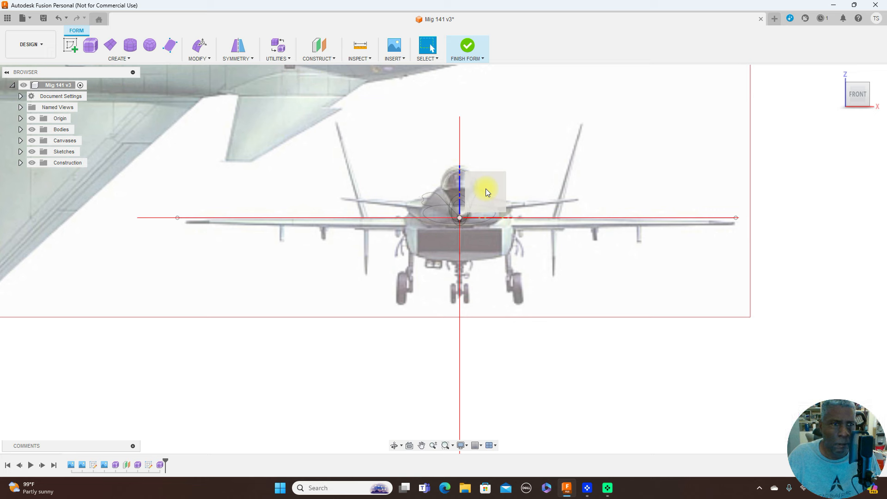
Place a center-based form box on the front origin plane, centered just above the origin, about 325 mm long and 85 mm wide
click(92, 47)
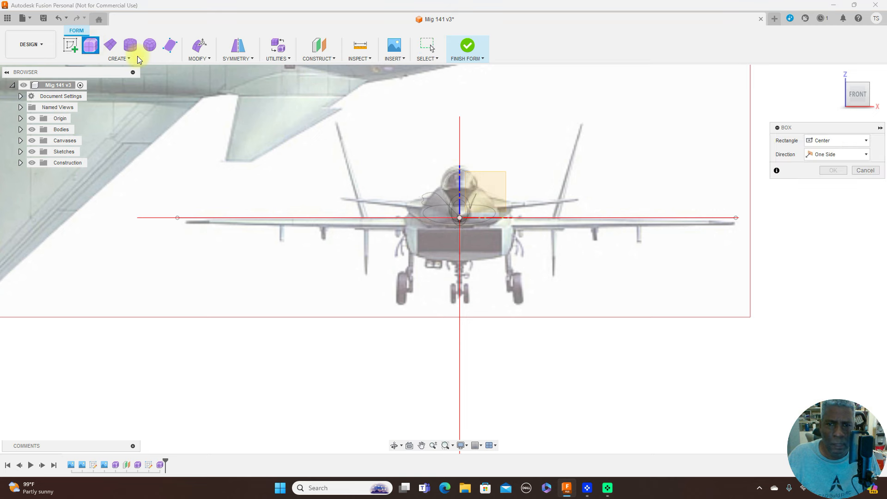
click(491, 197)
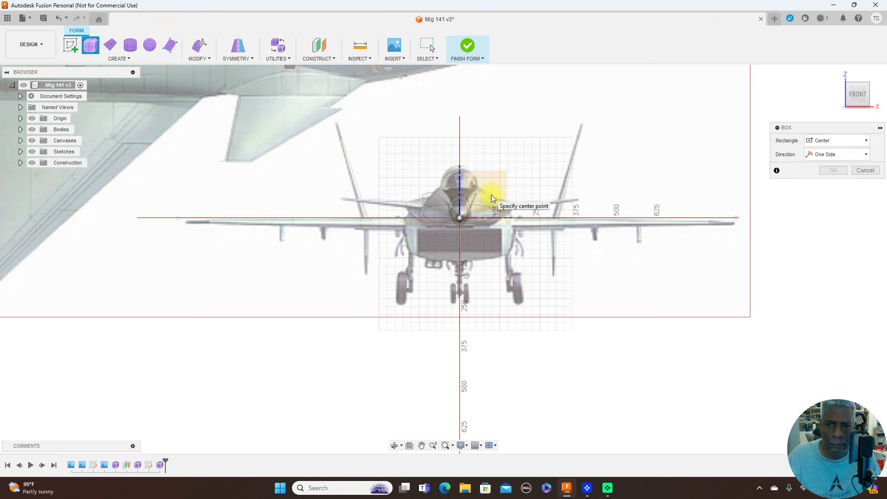
scroll(492, 195, up, 4)
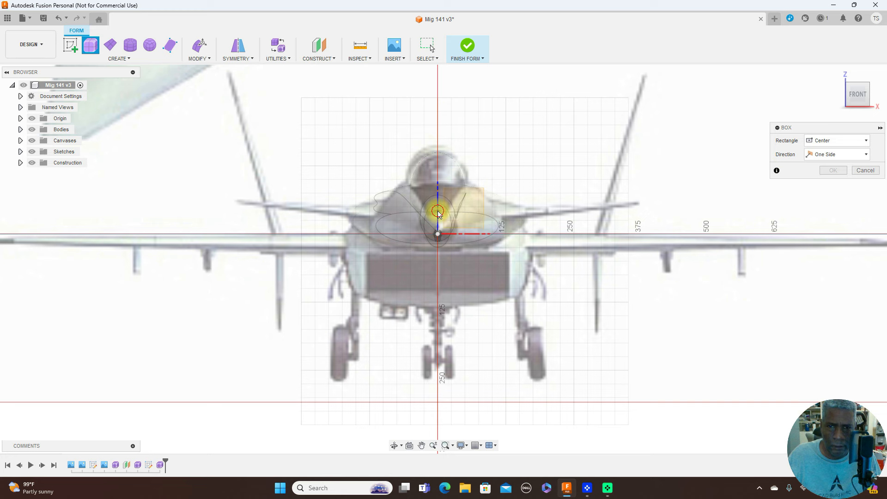
click(438, 211)
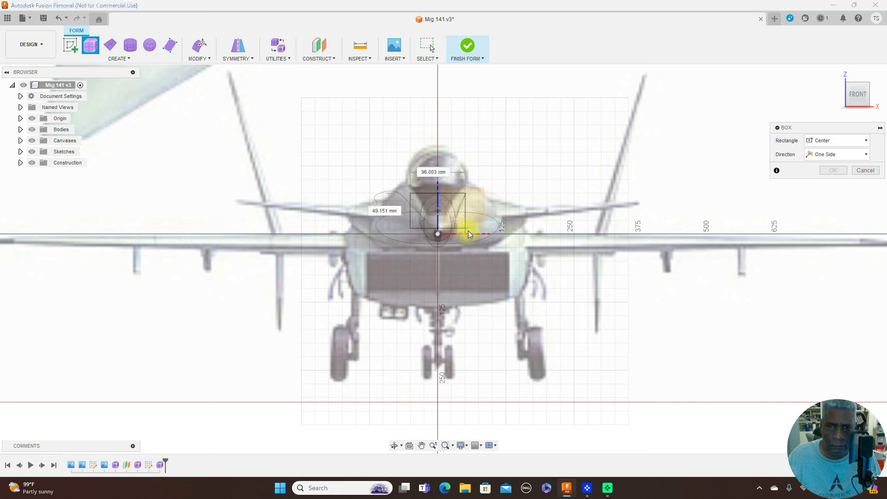
click(526, 237)
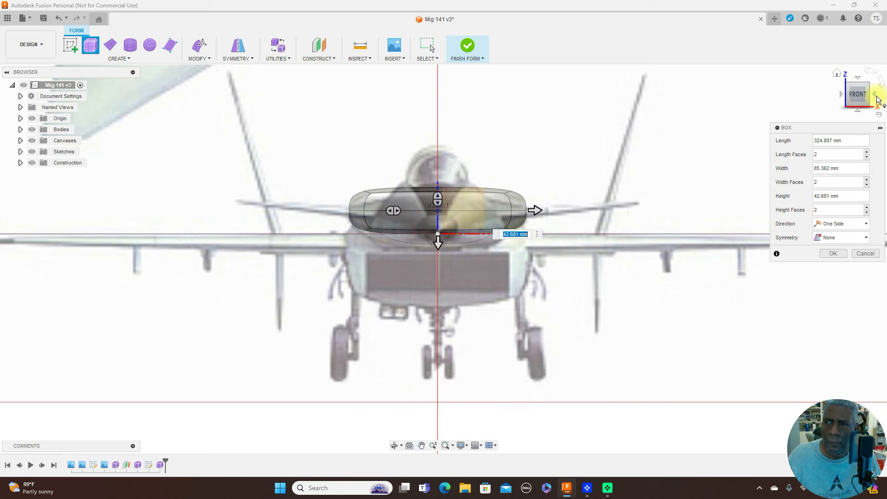
Stretch the box backward along the fuselage, from the nose to past the engine nozzles, to a height of 2150 mm
click(877, 98)
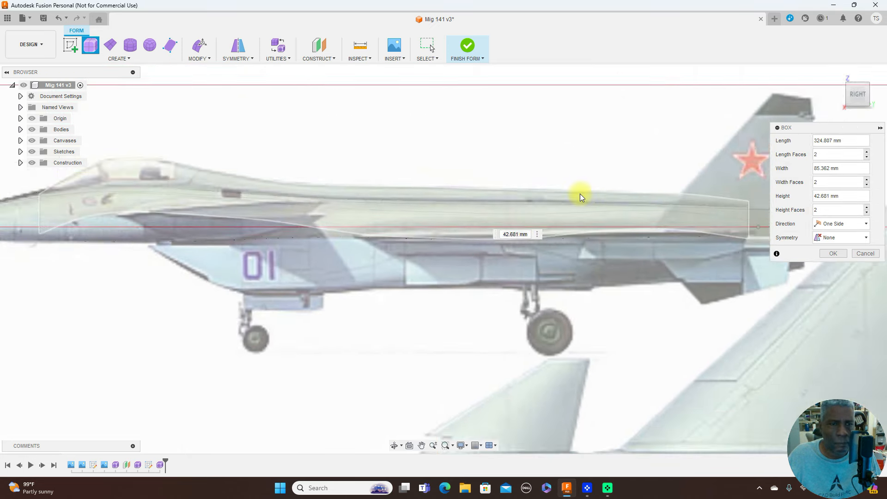
scroll(582, 196, down, 1)
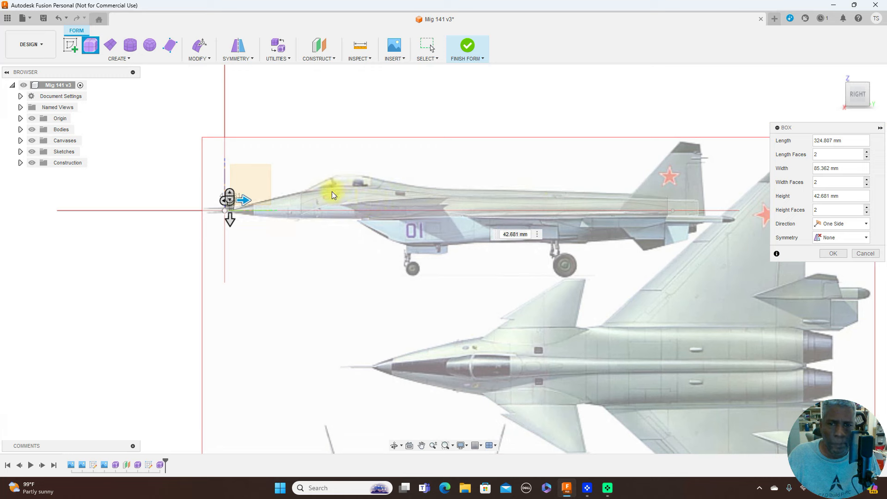
drag(248, 199, 676, 209)
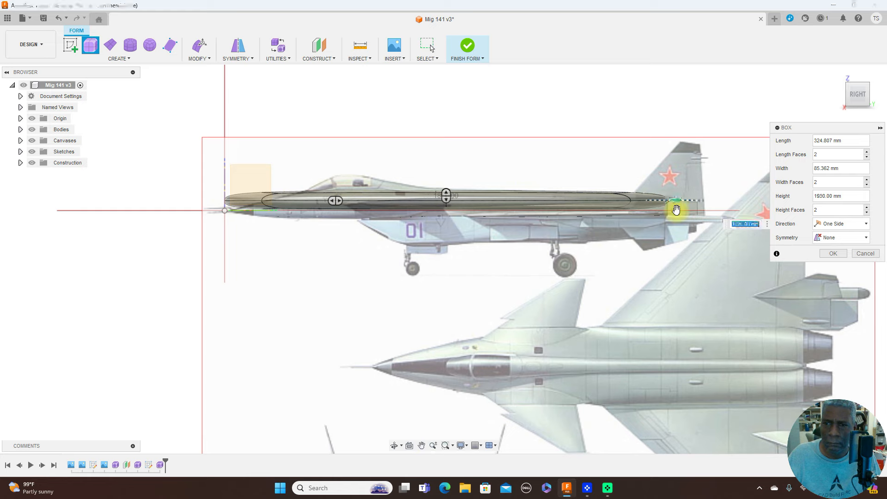
scroll(676, 209, up, 3)
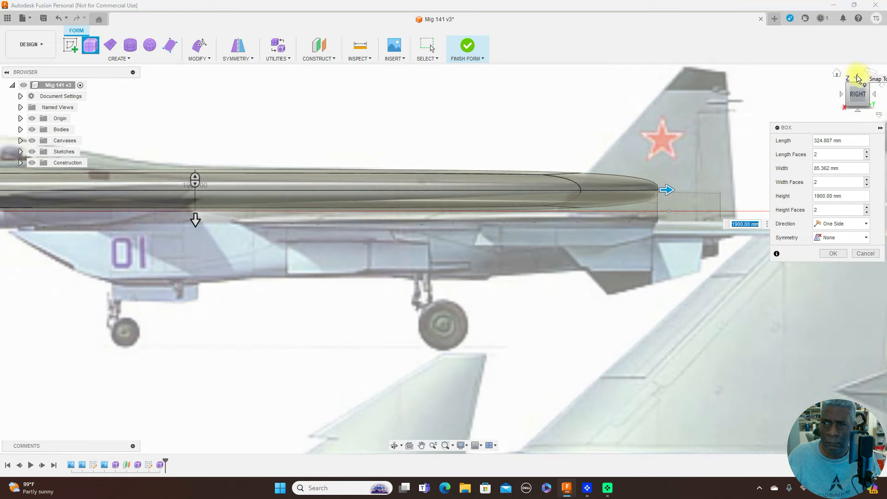
click(858, 78)
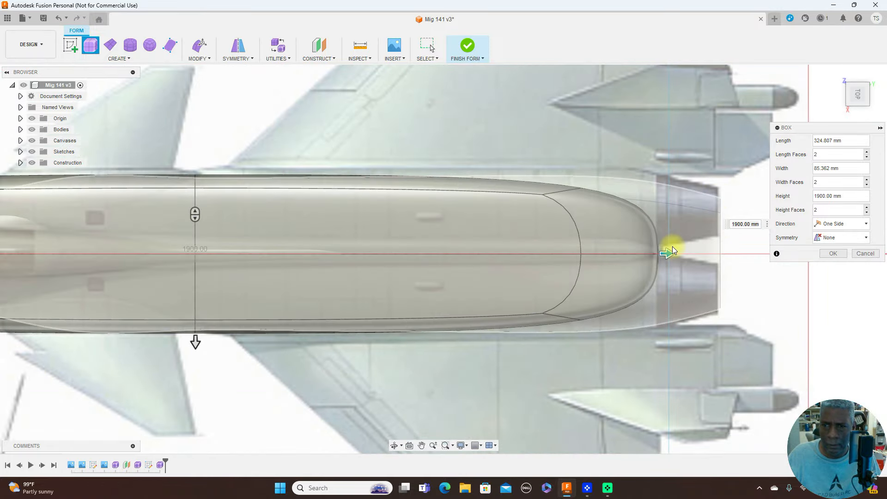
drag(670, 251, 763, 282)
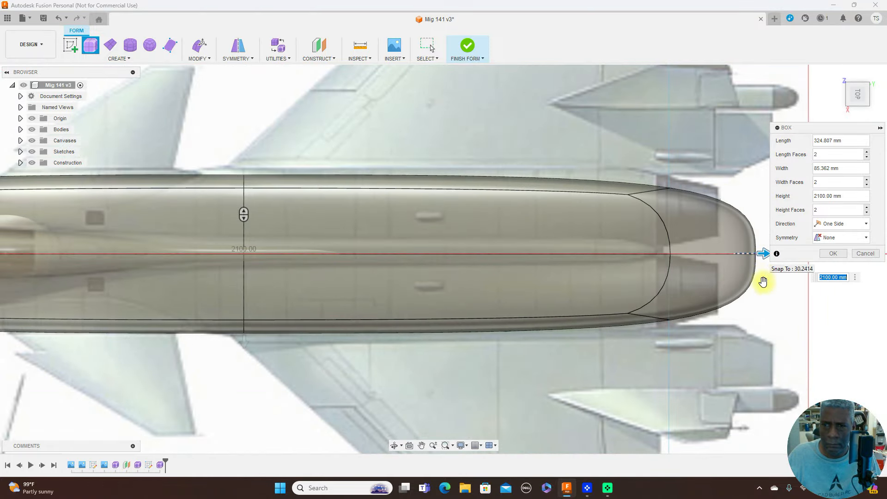
scroll(765, 282, down, 5)
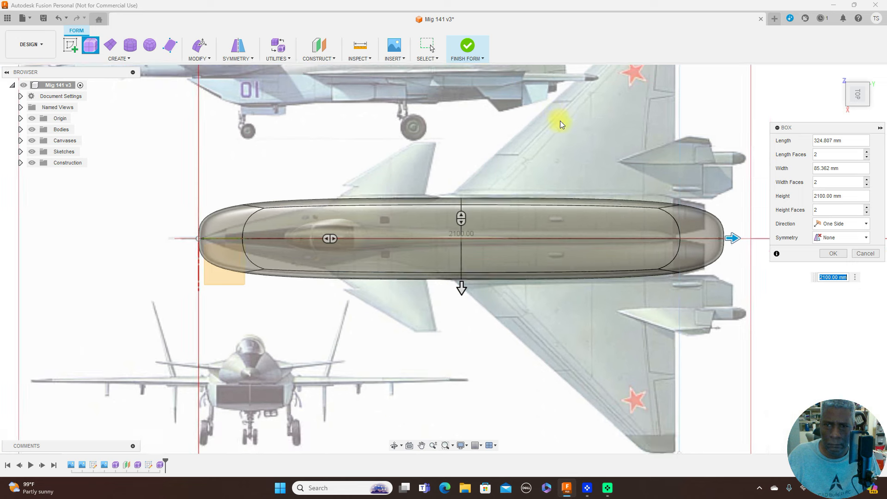
middle_drag(560, 120, 461, 111)
scroll(597, 150, down, 1)
mouse_move(633, 222)
mouse_down()
mouse_move(655, 223)
mouse_move(639, 220)
mouse_up()
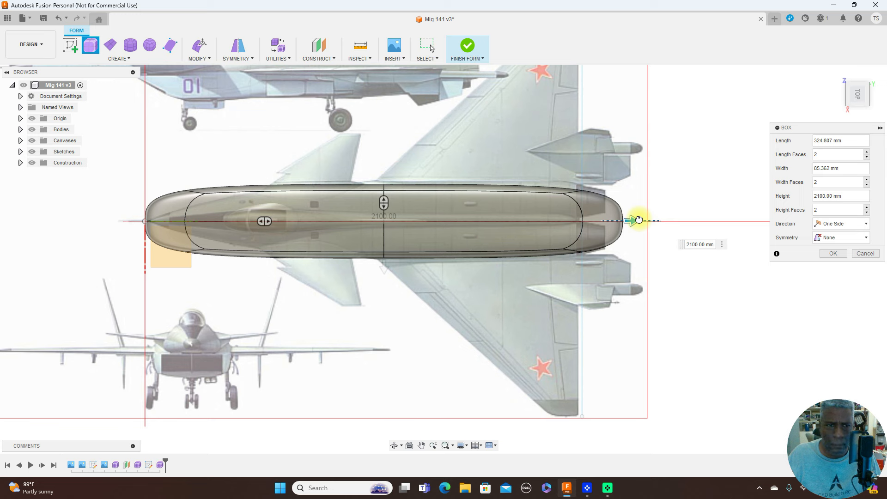
drag(639, 220, 643, 220)
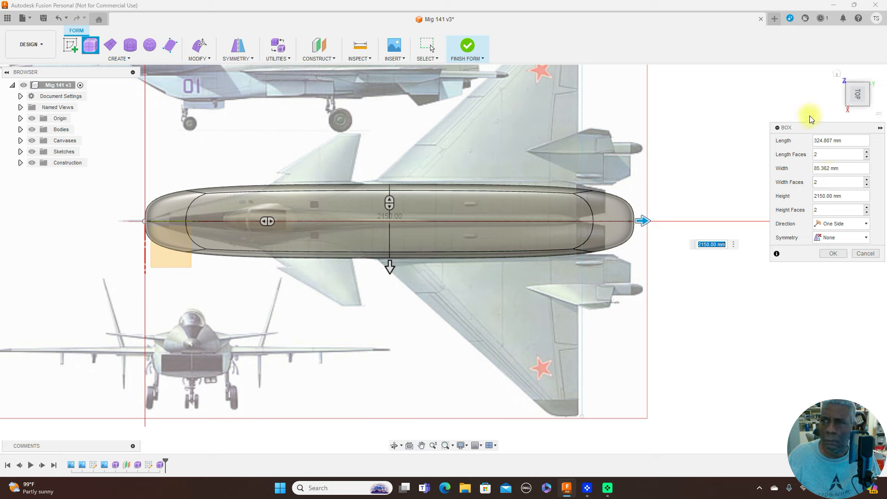
Divide the box into 6 height faces along the fuselage and create it
click(861, 113)
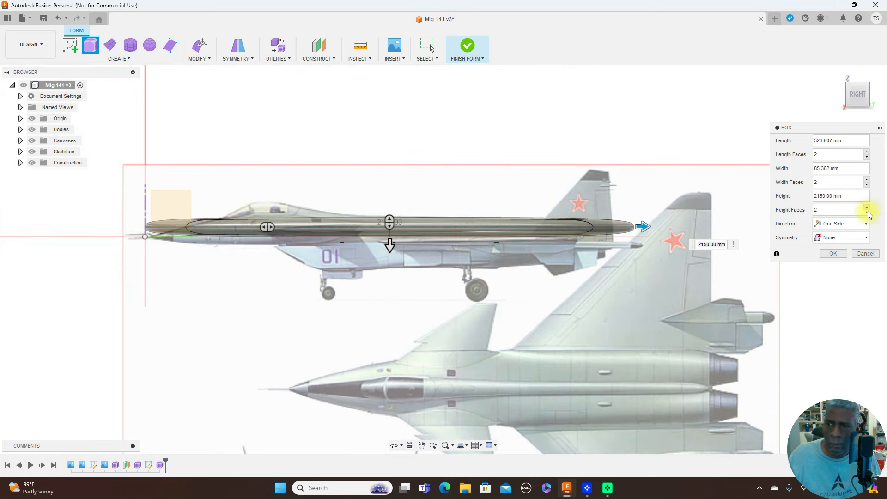
scroll(426, 240, up, 2)
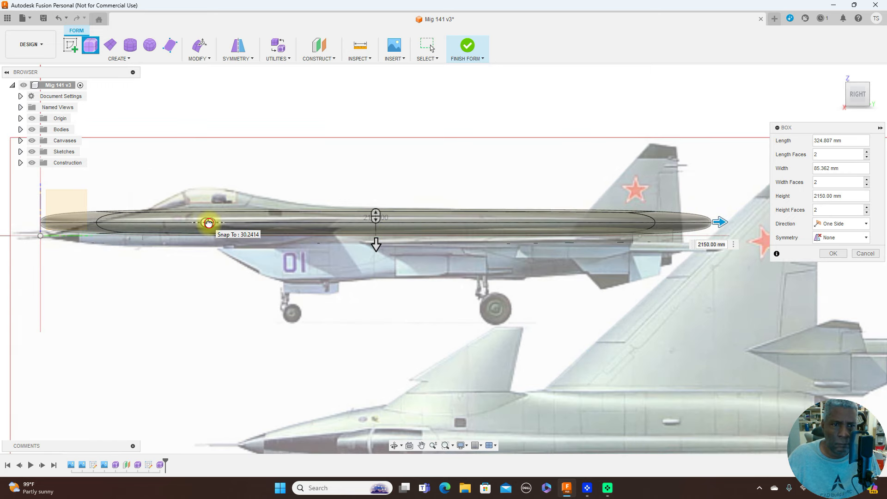
key(Tab)
text(4)
key(BackSpace)
text(6)
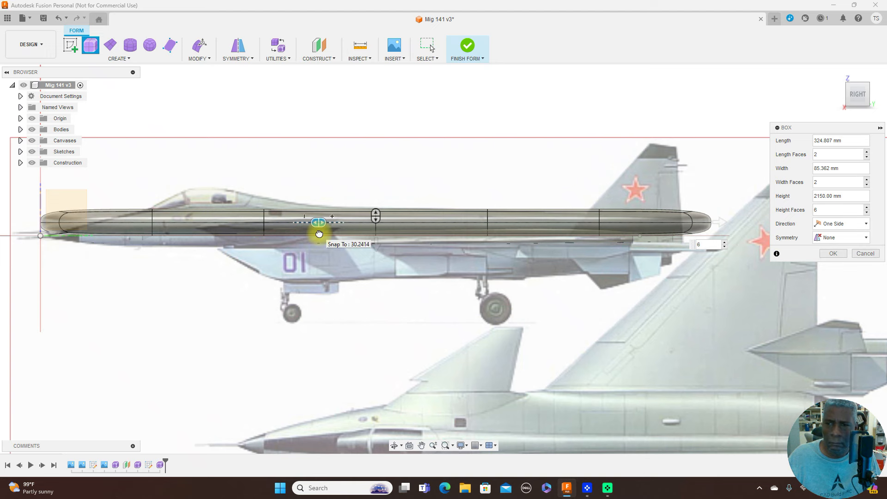
scroll(505, 277, down, 2)
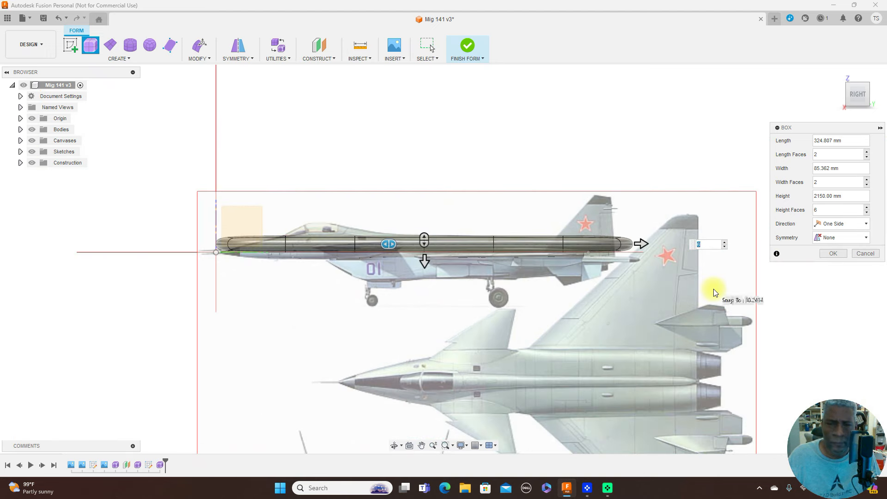
click(834, 254)
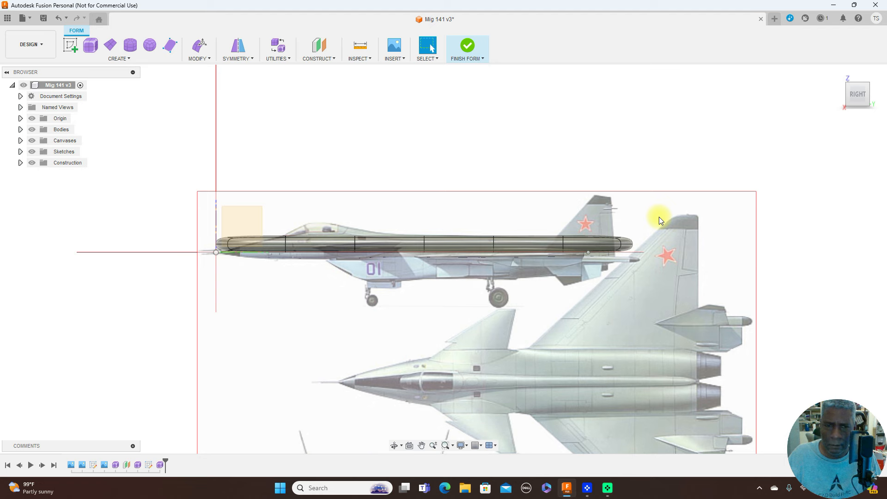
scroll(206, 353, up, 2)
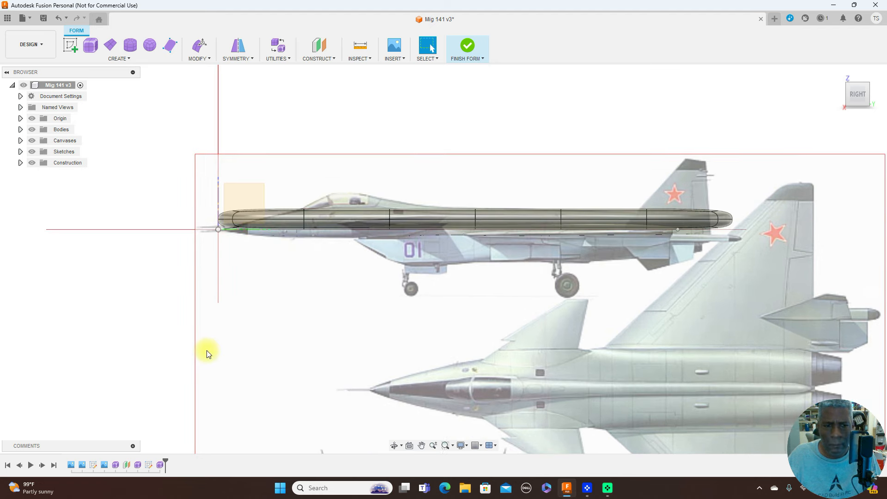
scroll(206, 353, down, 1)
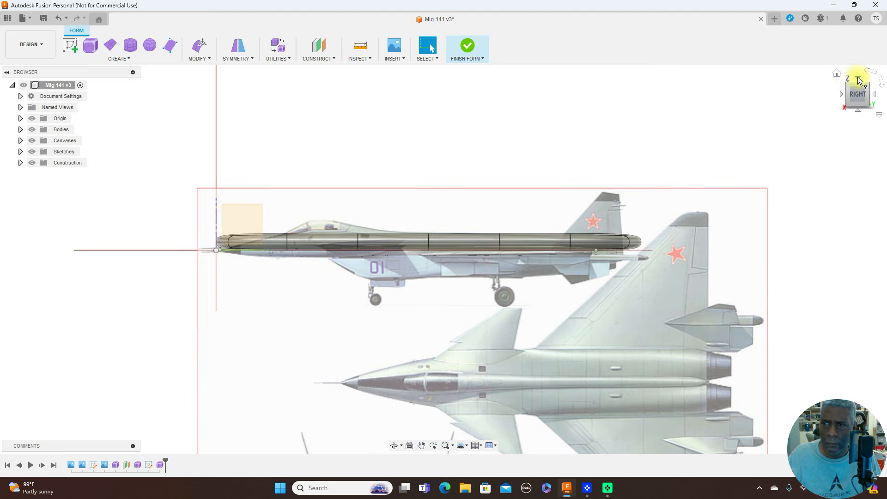
click(858, 79)
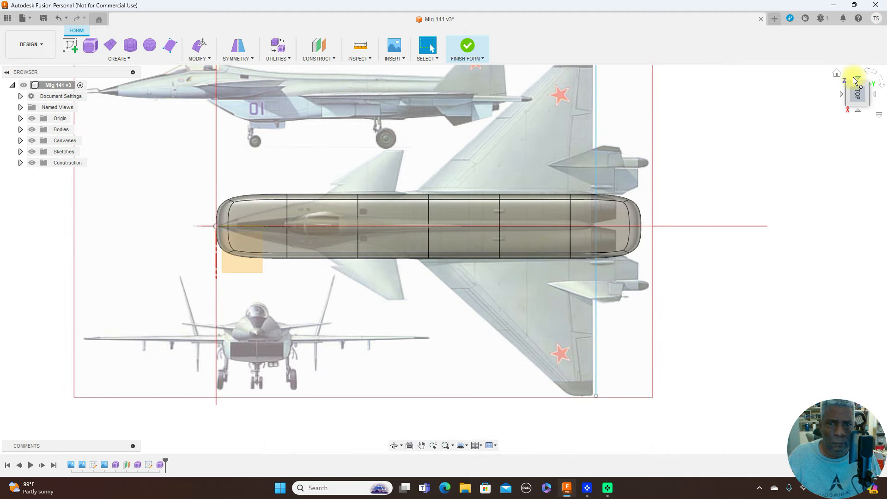
click(858, 112)
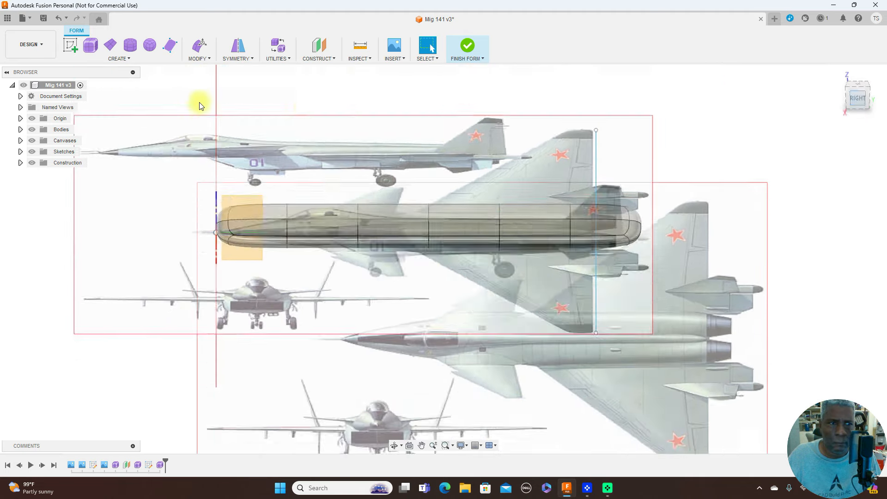
Delete the four end faces that close the box at the nose, as seen from the front
click(20, 130)
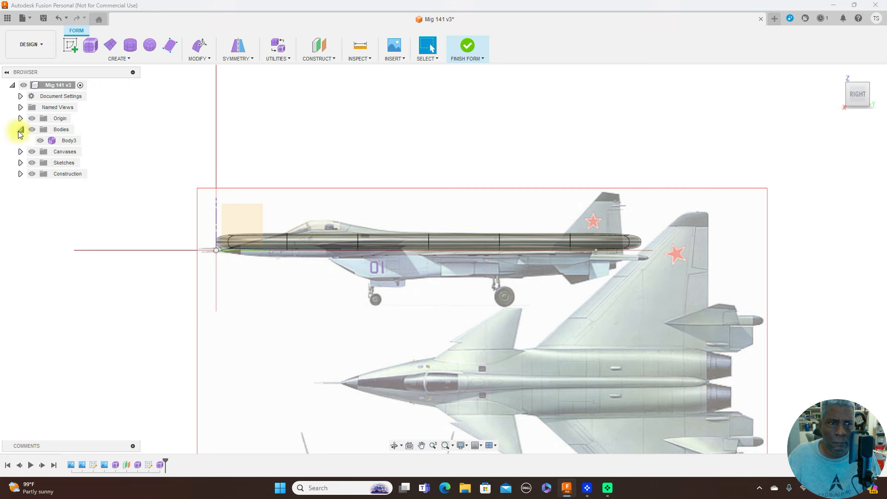
click(20, 130)
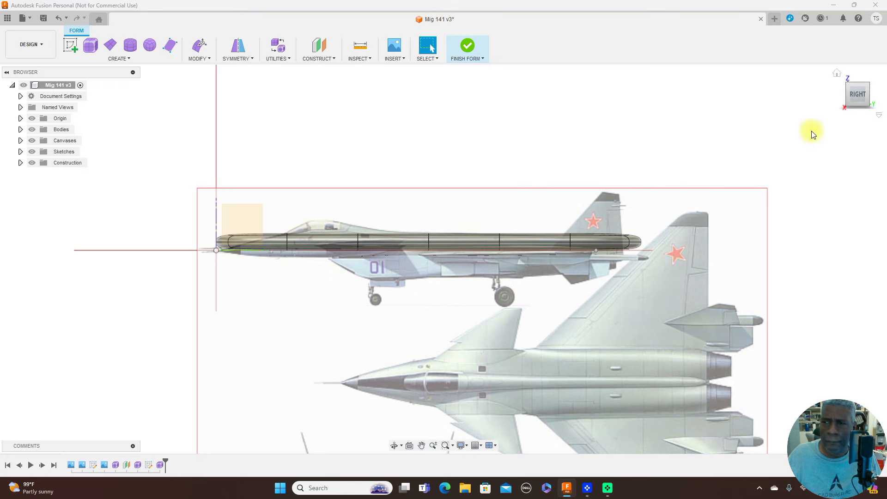
click(859, 80)
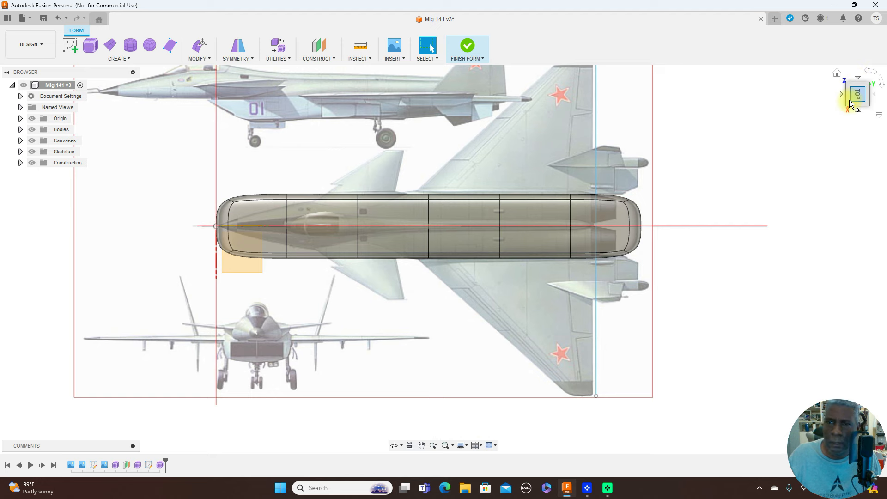
click(858, 112)
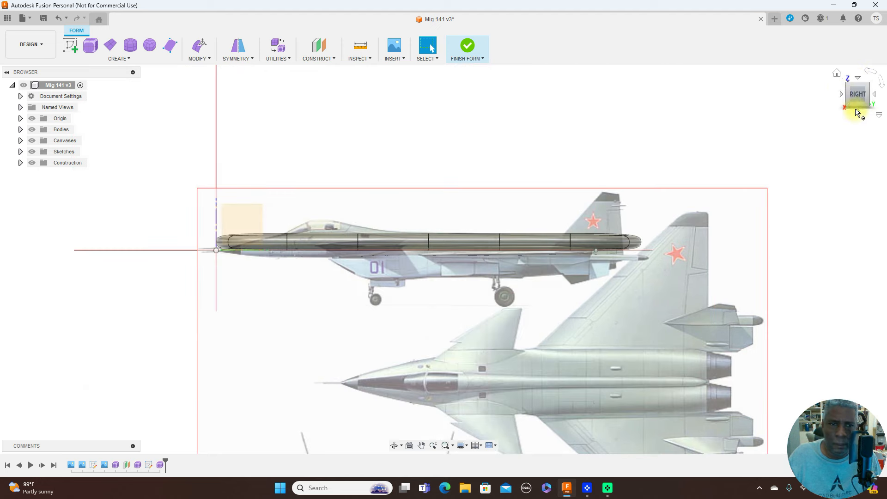
click(841, 95)
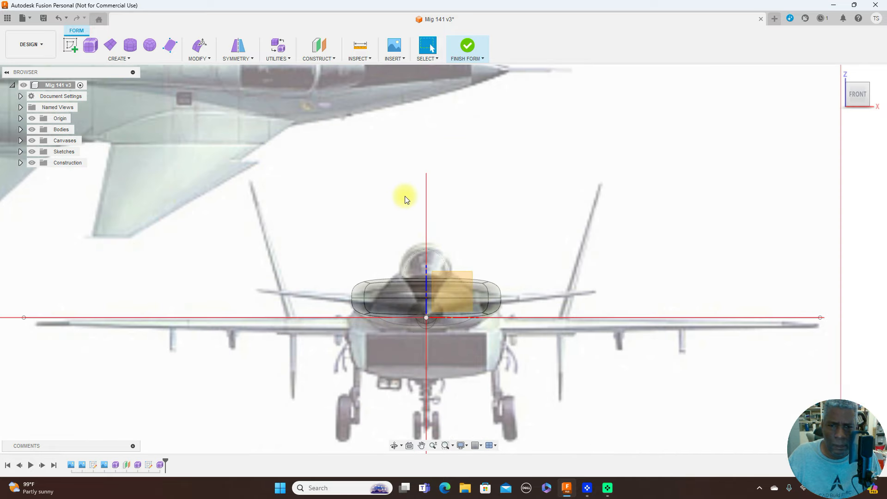
click(401, 287)
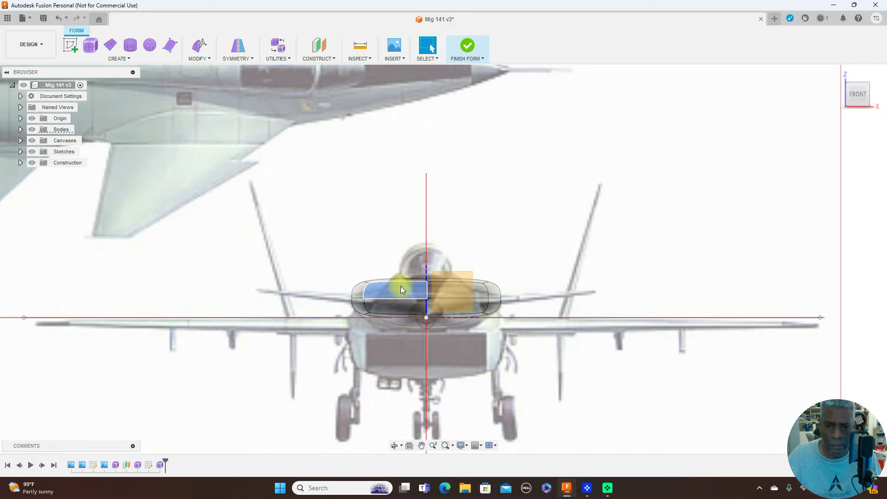
shift+click(401, 306)
shift+click(479, 306)
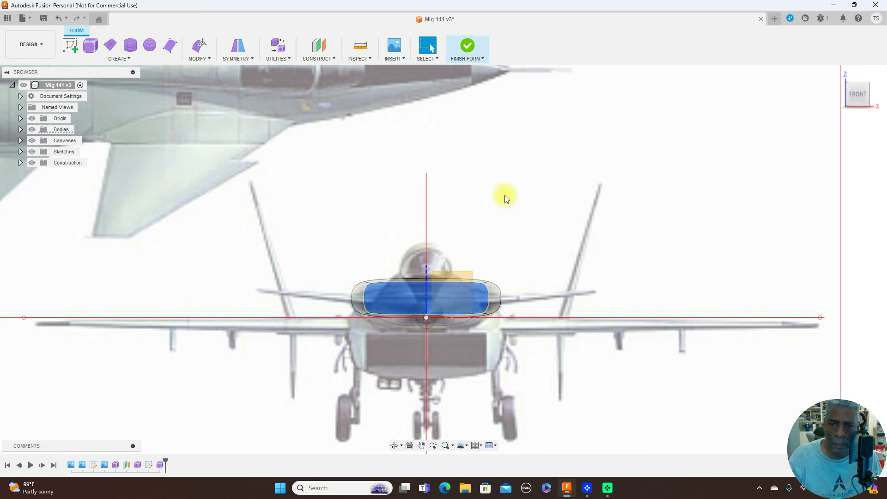
key(Delete)
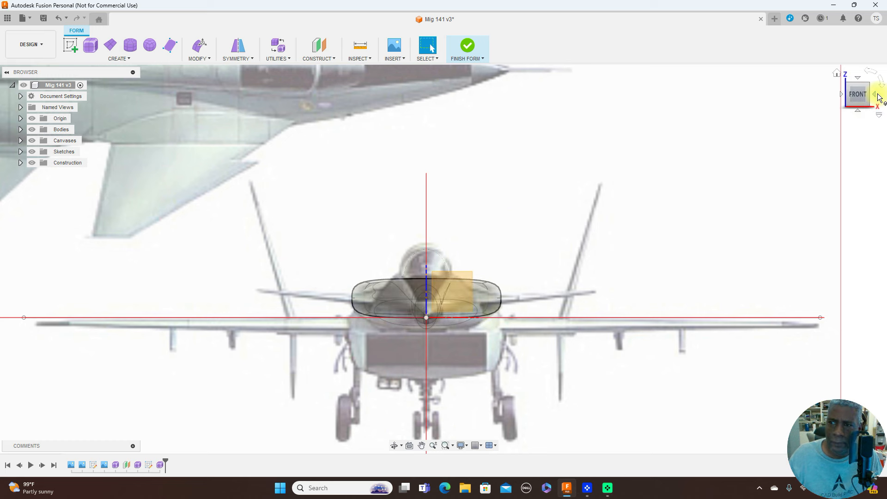
Delete the four end faces that close the box at the tail, as seen from the back
click(877, 98)
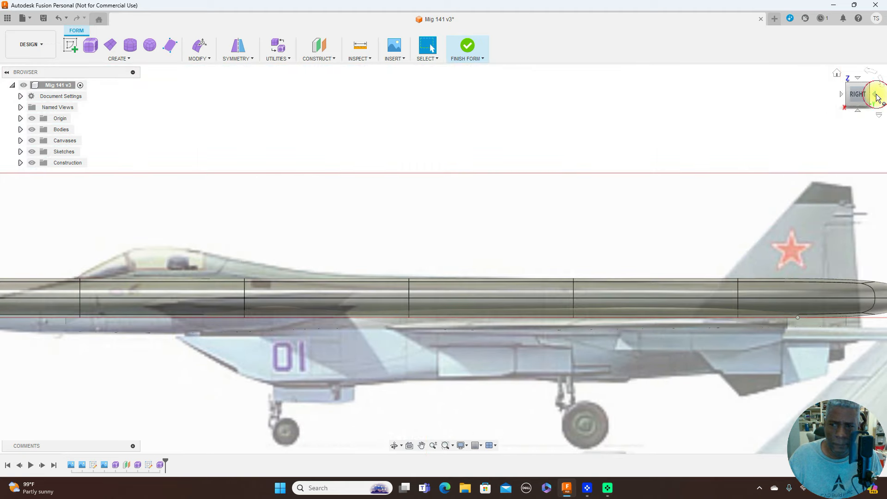
click(876, 97)
scroll(649, 214, up, 2)
click(322, 324)
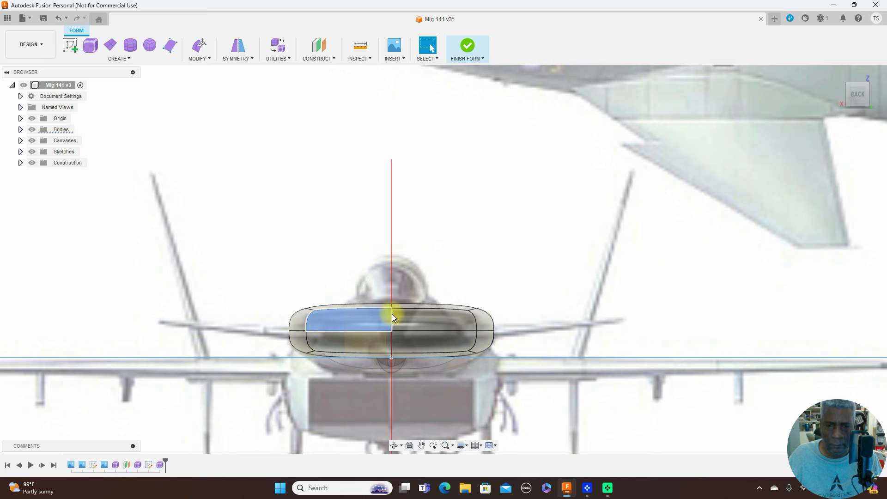
shift+click(416, 319)
shift+click(421, 343)
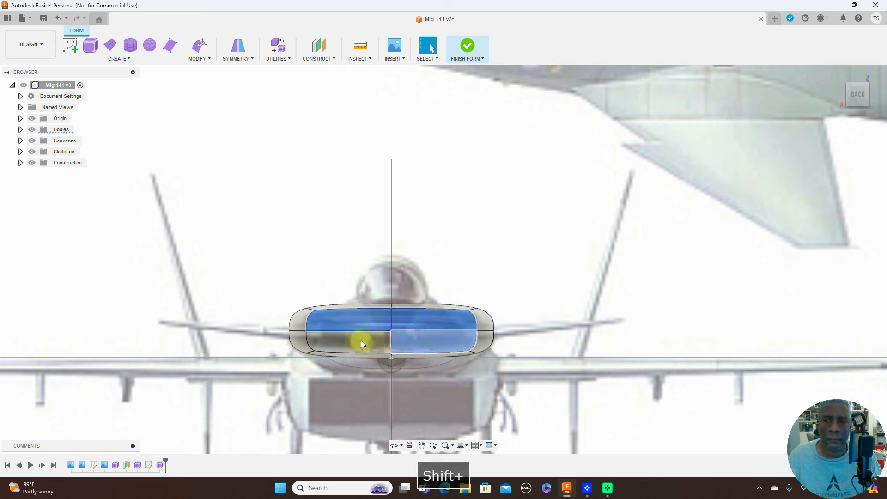
shift+click(324, 342)
key(Delete)
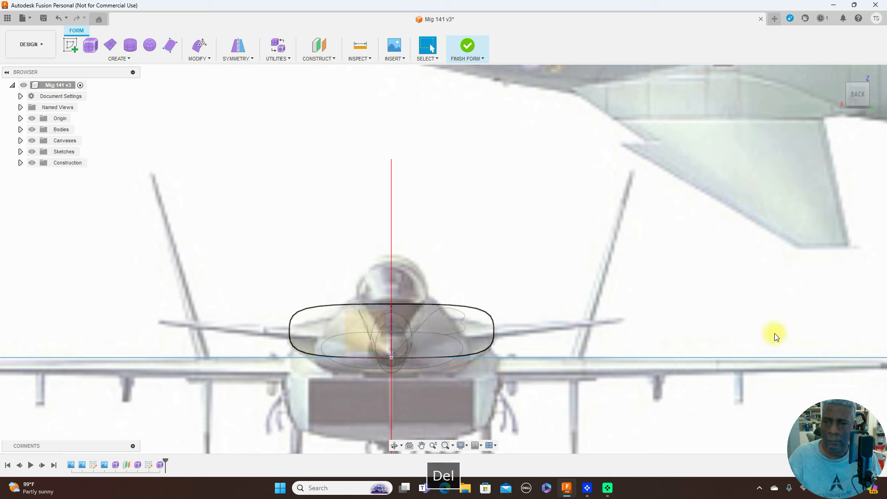
Start Edit Form on the box's middle edge ring in the right side view and lower it about 34 mm toward the fuselage
click(842, 94)
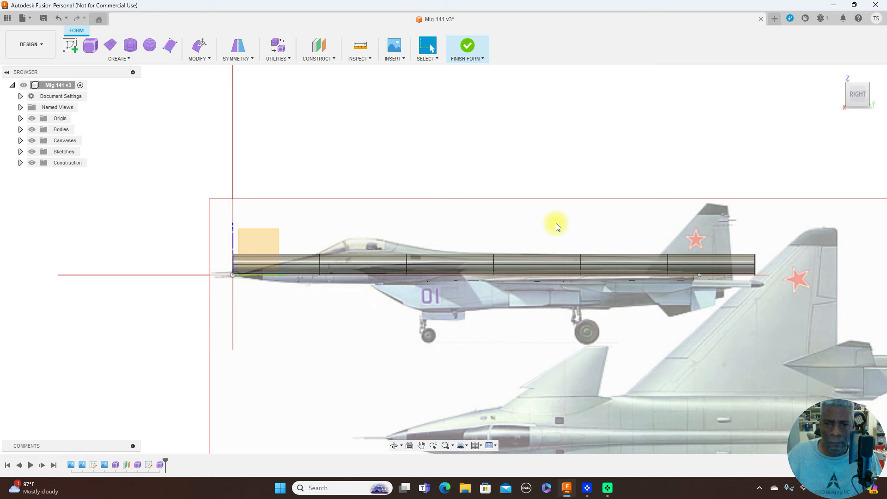
scroll(557, 226, up, 2)
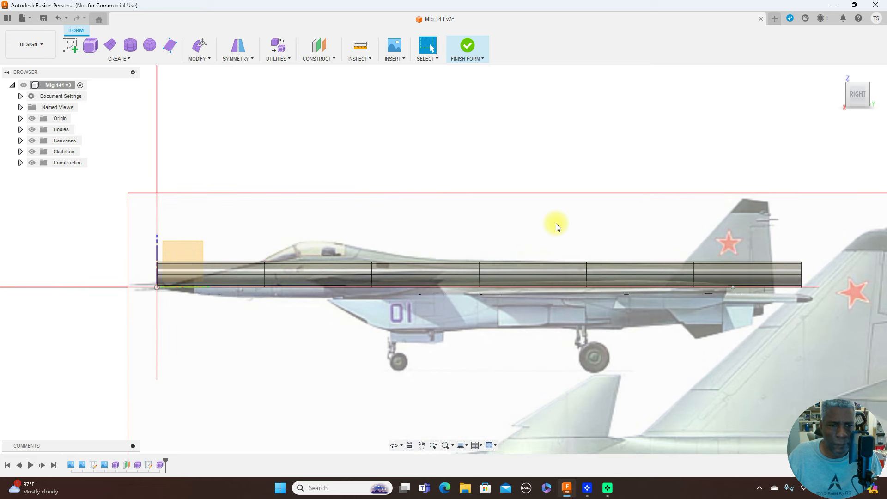
scroll(557, 226, up, 1)
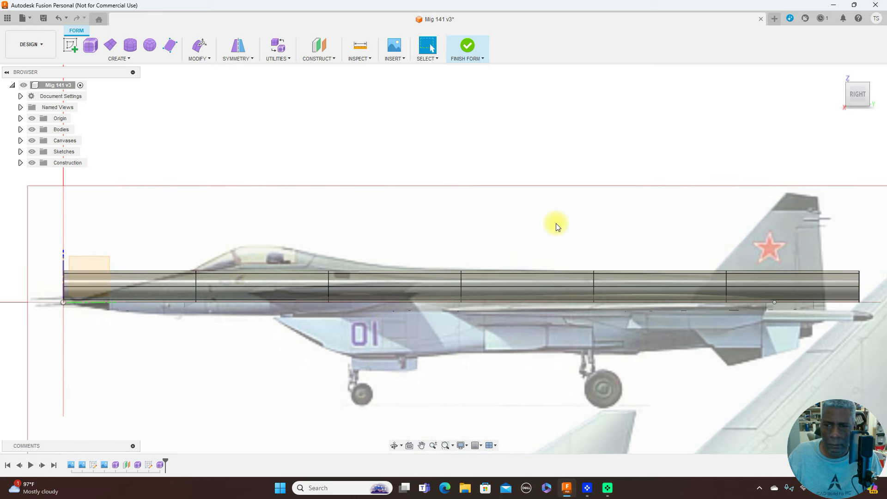
scroll(557, 226, down, 1)
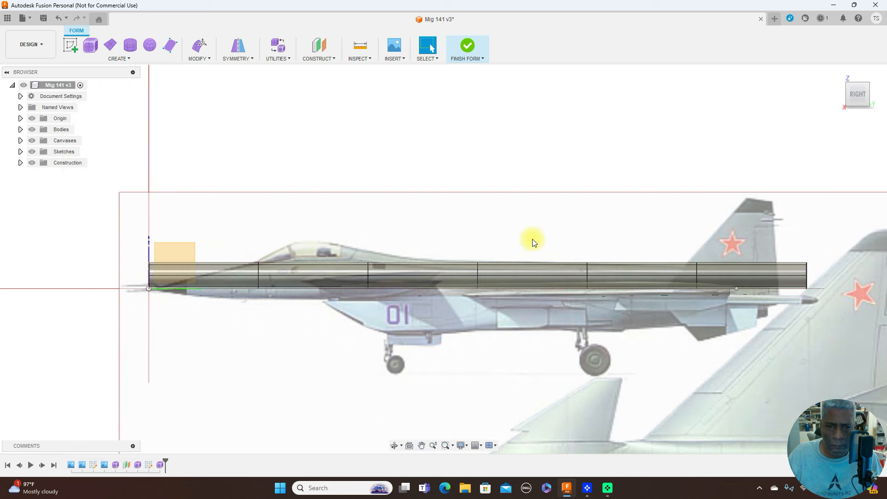
scroll(483, 273, up, 2)
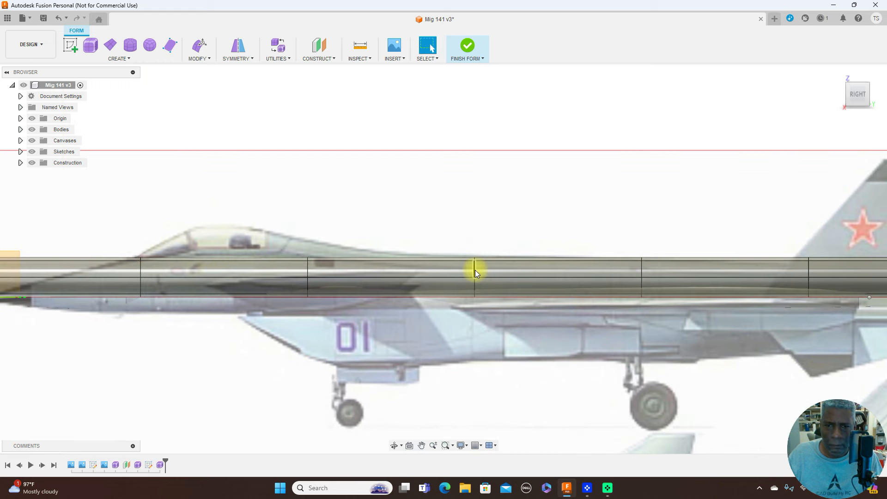
right_click(475, 271)
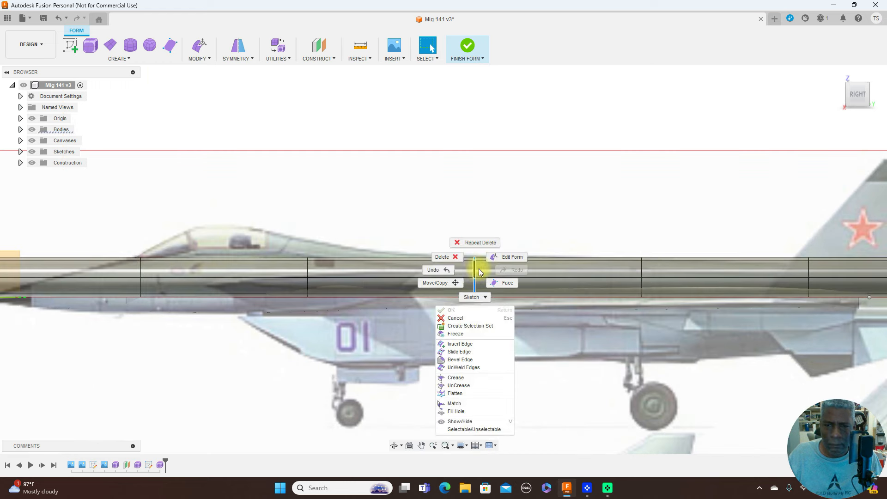
click(500, 257)
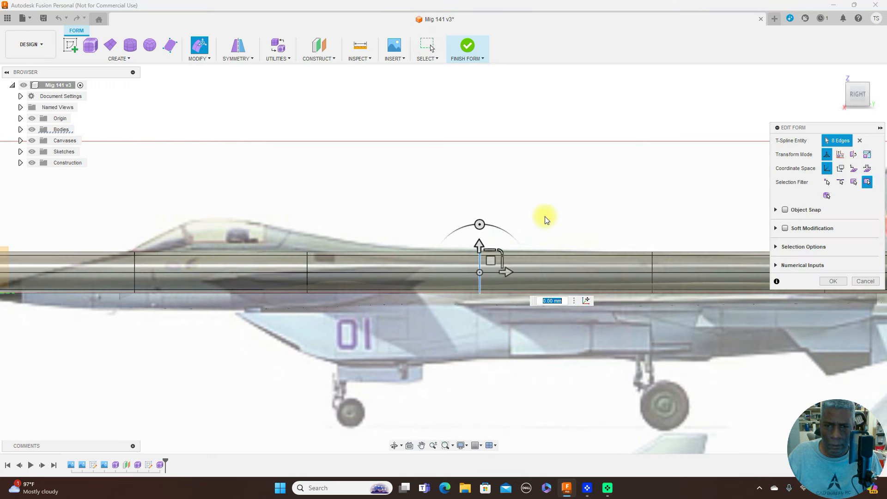
drag(496, 266, 496, 277)
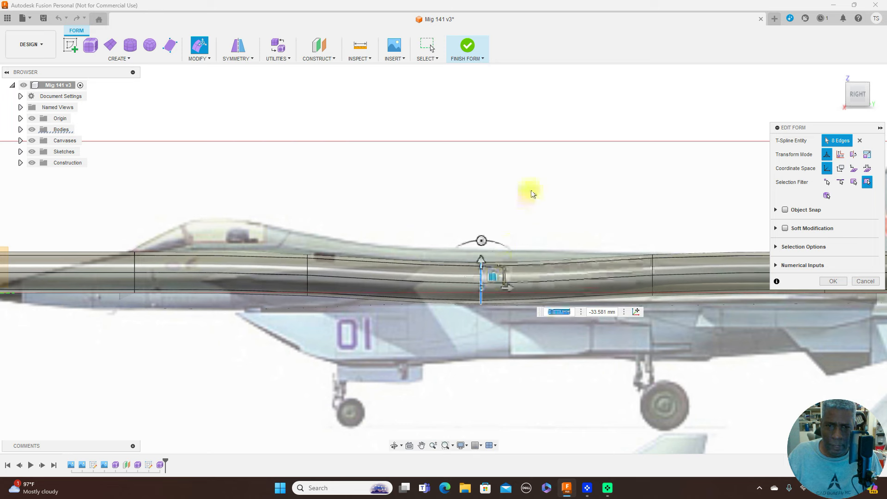
Lower the edge ring just behind the canopy to follow the fuselage in the side canvas
scroll(530, 185, down, 2)
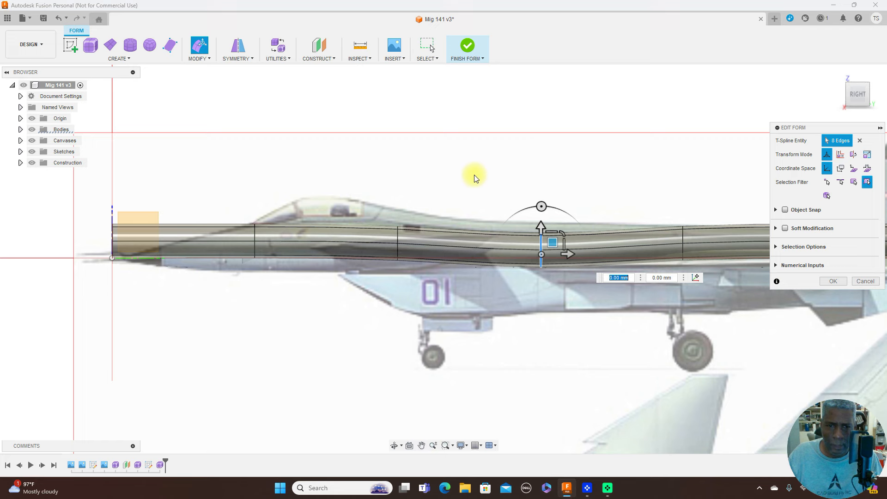
scroll(423, 204, up, 1)
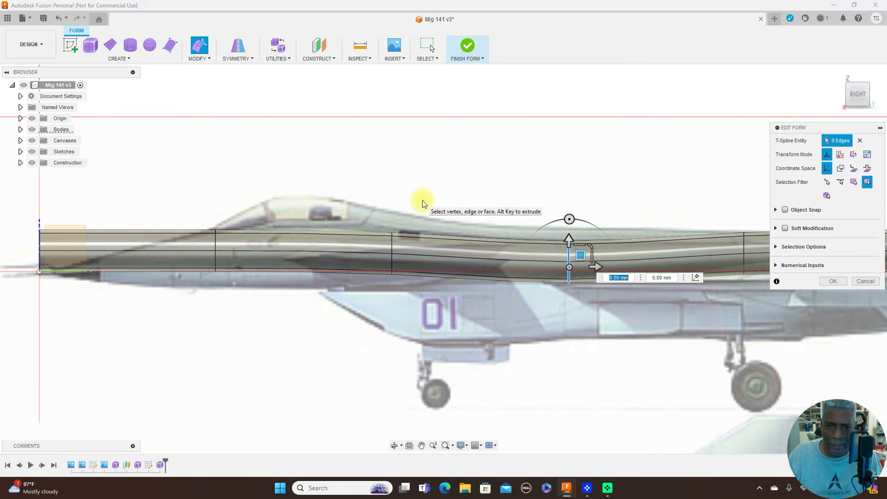
double_click(392, 244)
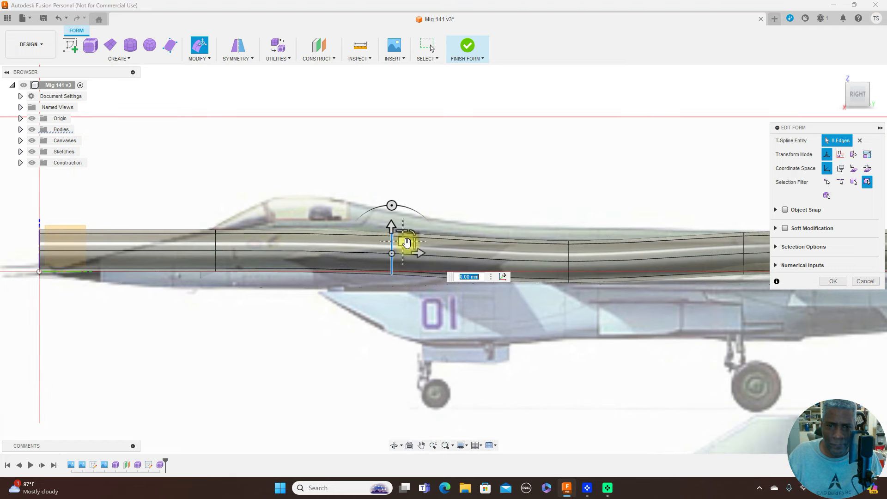
drag(402, 241, 404, 260)
Lower the edge ring at the front of the canopy about 25 mm and the open nose-end ring about 26 mm
scroll(455, 208, down, 2)
middle_drag(489, 163, 553, 151)
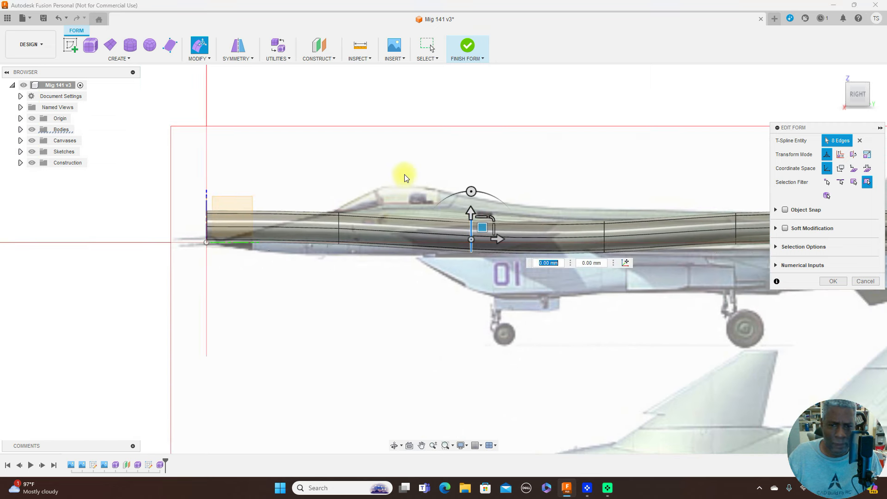
double_click(340, 221)
drag(349, 217, 350, 227)
scroll(270, 220, up, 3)
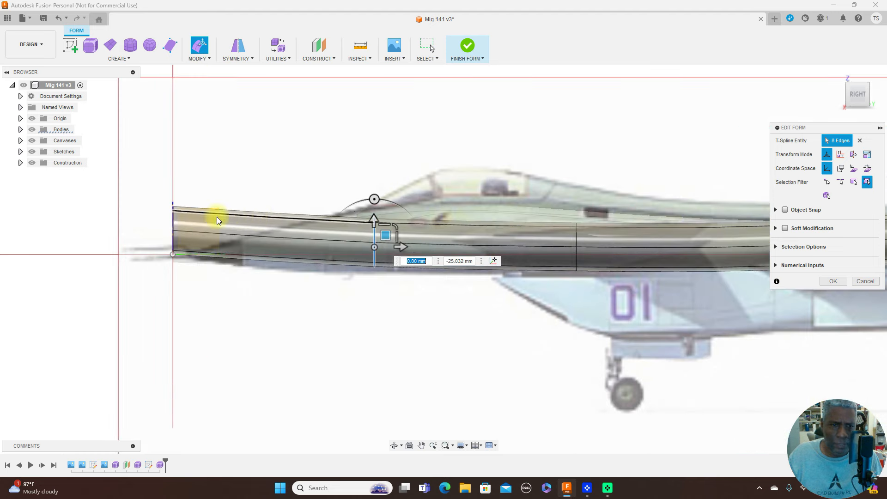
double_click(176, 219)
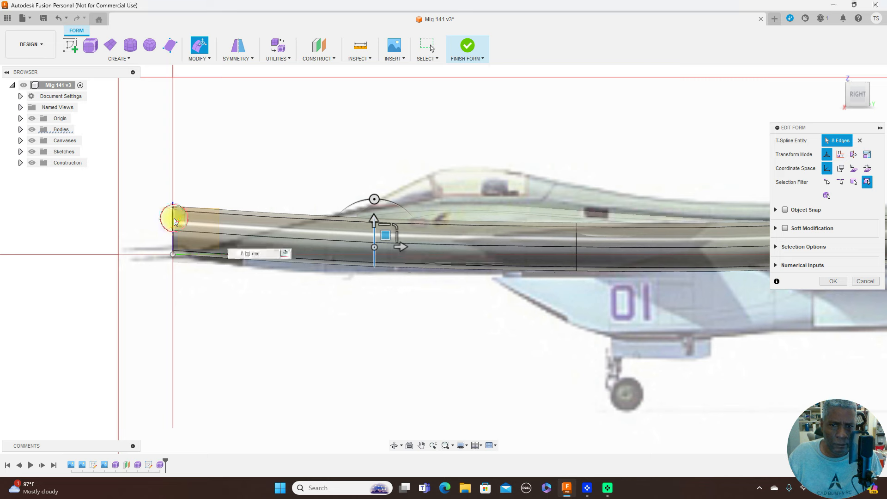
drag(184, 216, 184, 232)
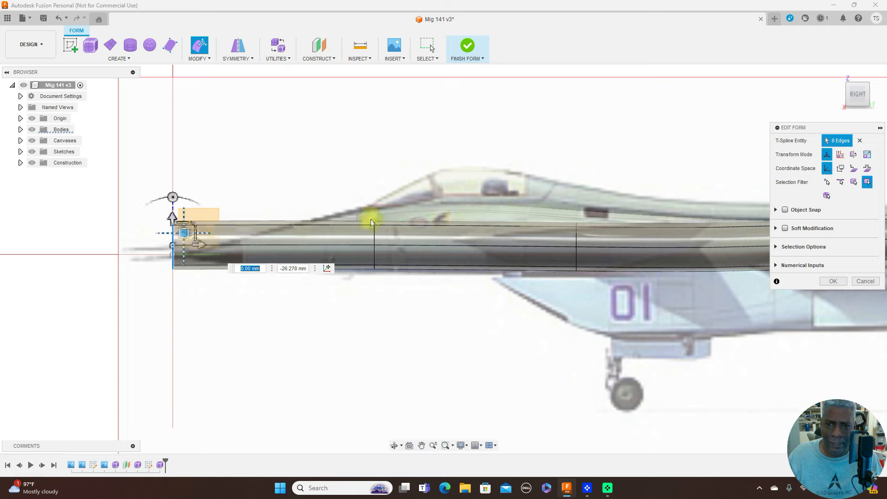
Lower the edge ring above the main landing gear to line up with the rings ahead of it
scroll(370, 219, down, 5)
middle_drag(600, 291, 391, 262)
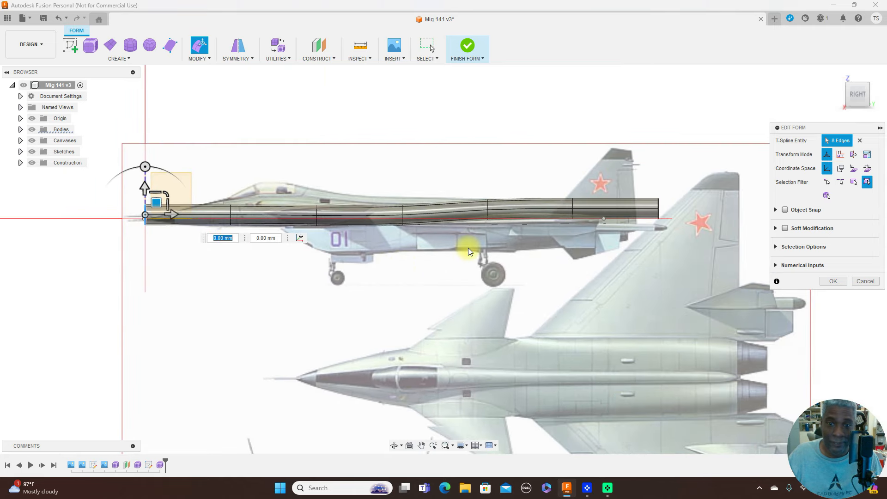
double_click(488, 207)
scroll(489, 205, up, 5)
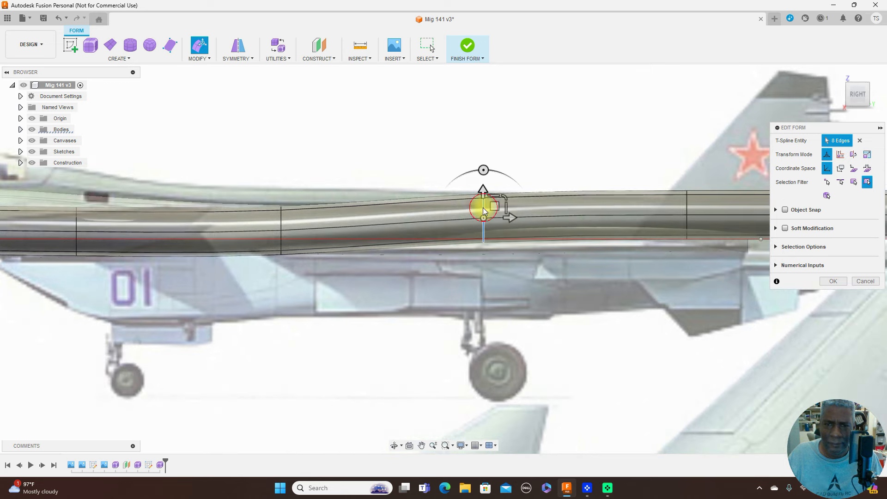
drag(496, 203, 499, 221)
Lower the edge ring under the tail fin about 23 mm and the open rear-end ring about 28 mm
scroll(564, 192, down, 4)
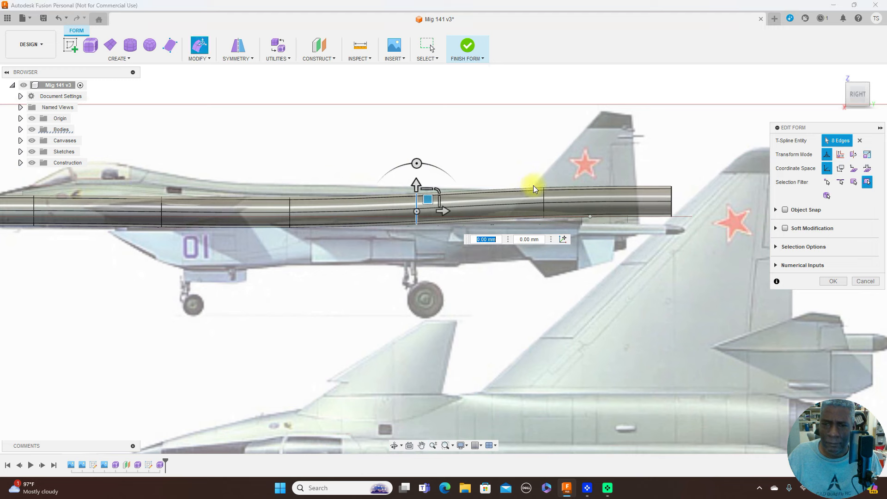
double_click(545, 196)
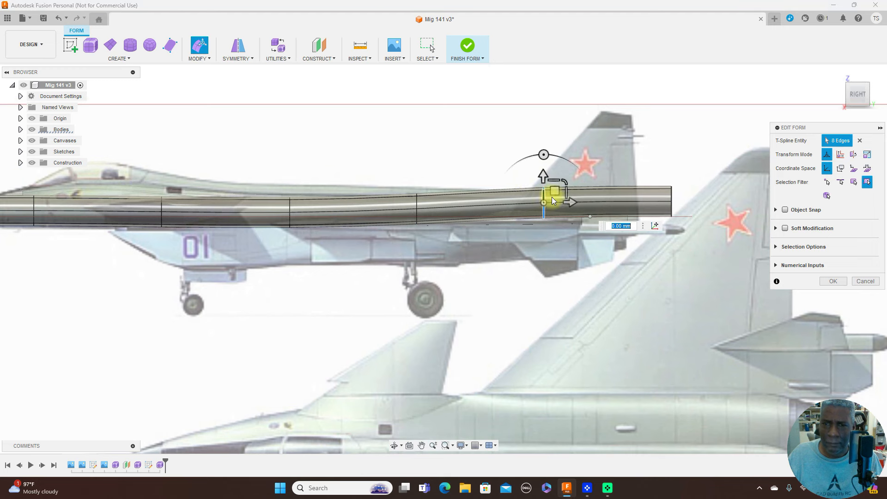
drag(554, 191, 557, 201)
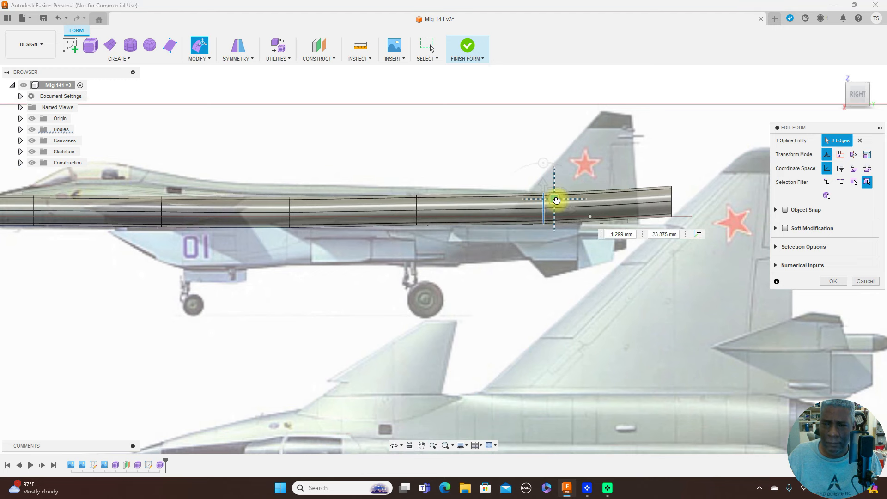
scroll(669, 190, up, 3)
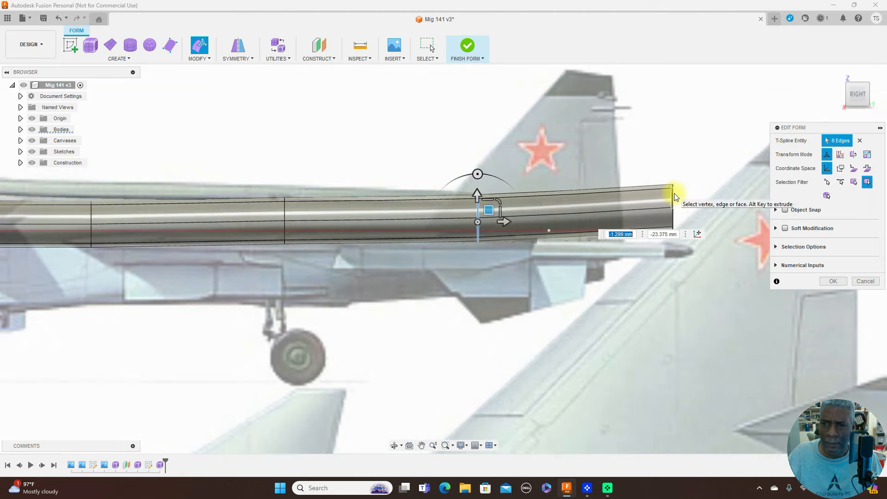
double_click(673, 199)
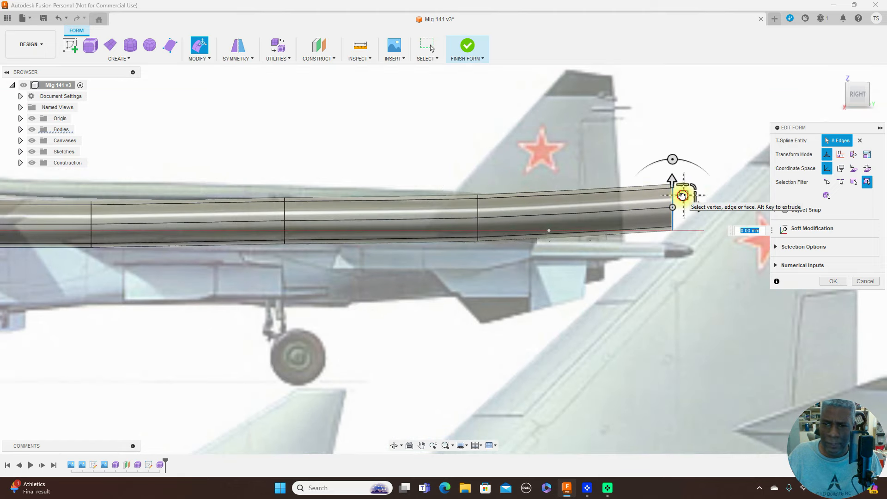
drag(682, 199, 683, 211)
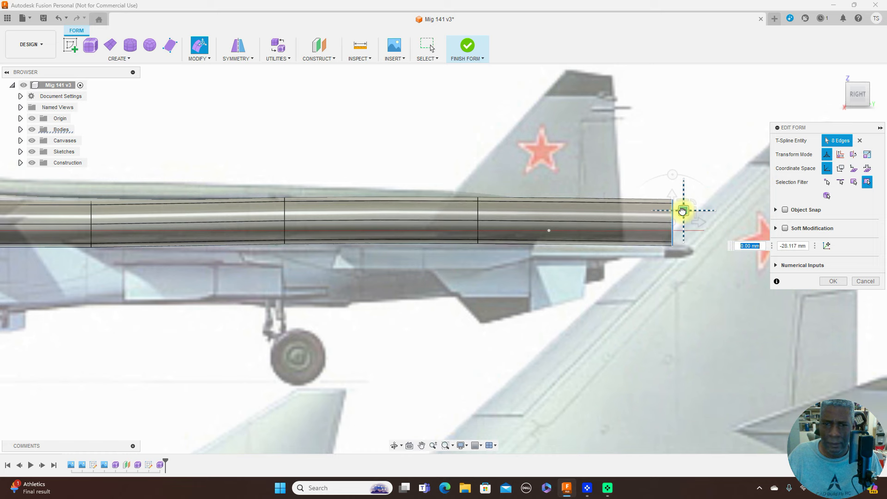
Enlarge the edge ring between the nose and main landing gear slightly in the side plane and raise it about 7 mm
scroll(575, 264, down, 5)
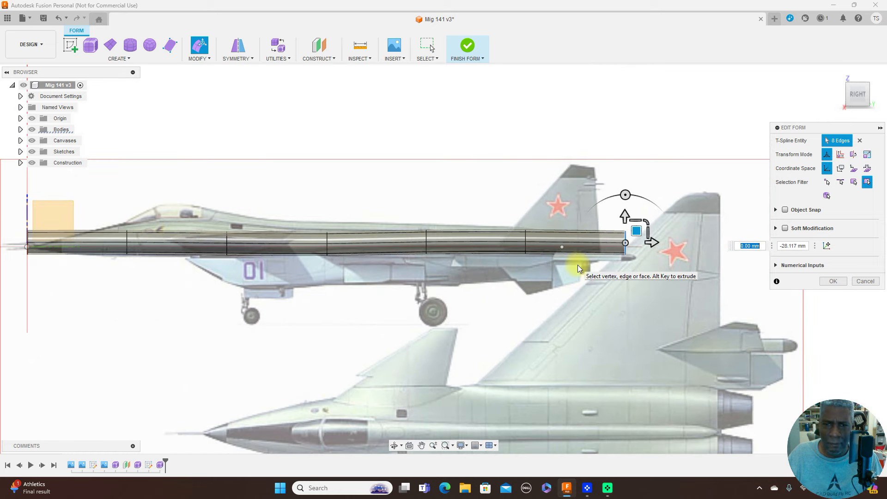
scroll(577, 265, up, 2)
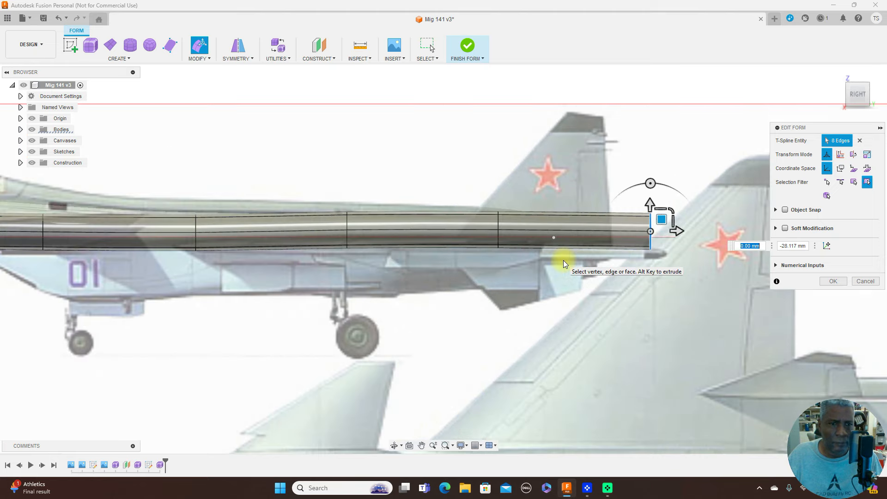
scroll(563, 260, up, 1)
scroll(495, 307, down, 2)
scroll(410, 246, up, 3)
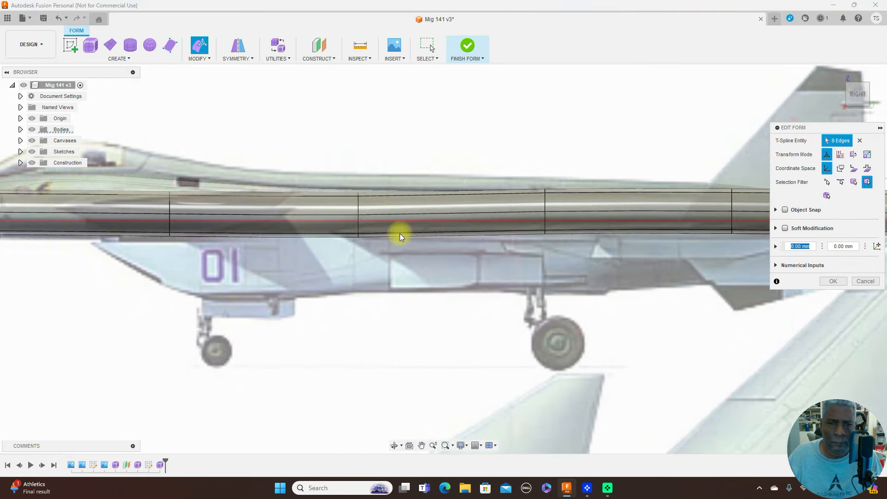
click(359, 206)
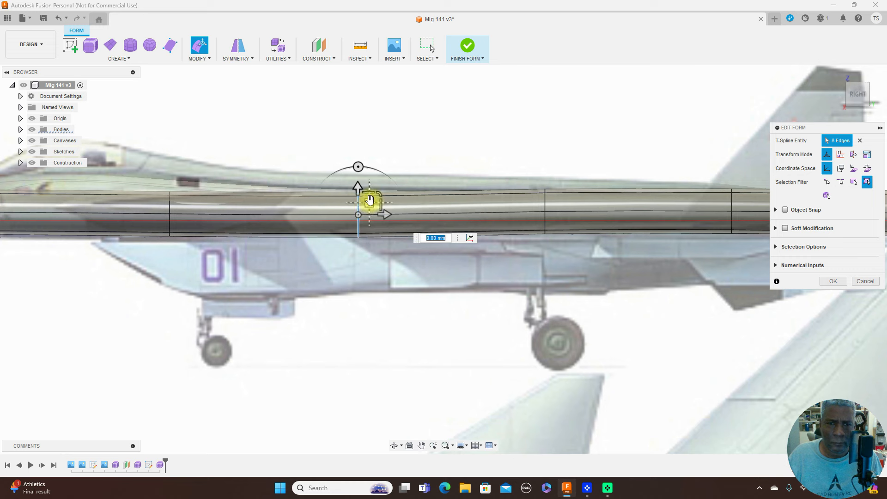
click(379, 194)
drag(379, 193, 373, 200)
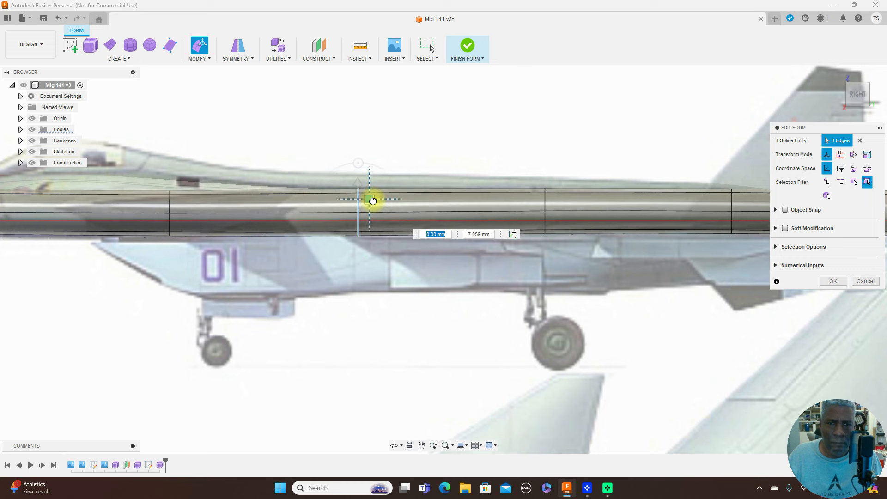
Widen the same mid-fuselage edge ring in the top plane by a scale factor of about 1.10
click(859, 81)
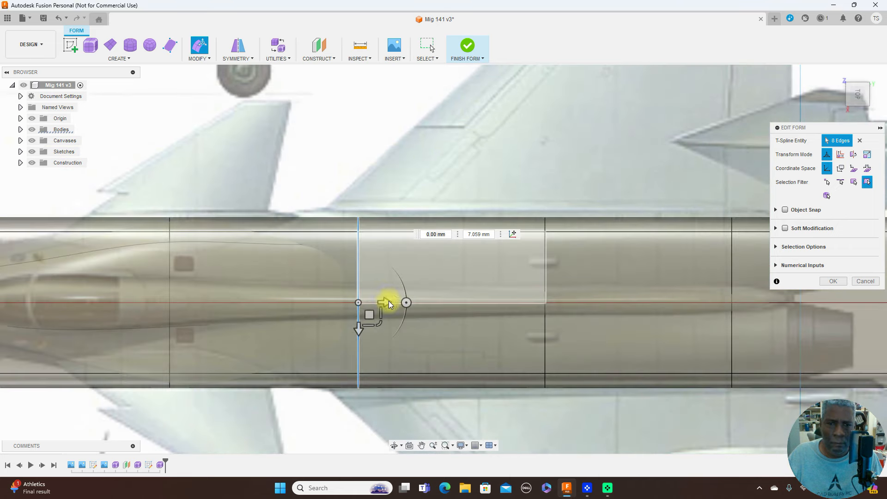
scroll(398, 311, down, 2)
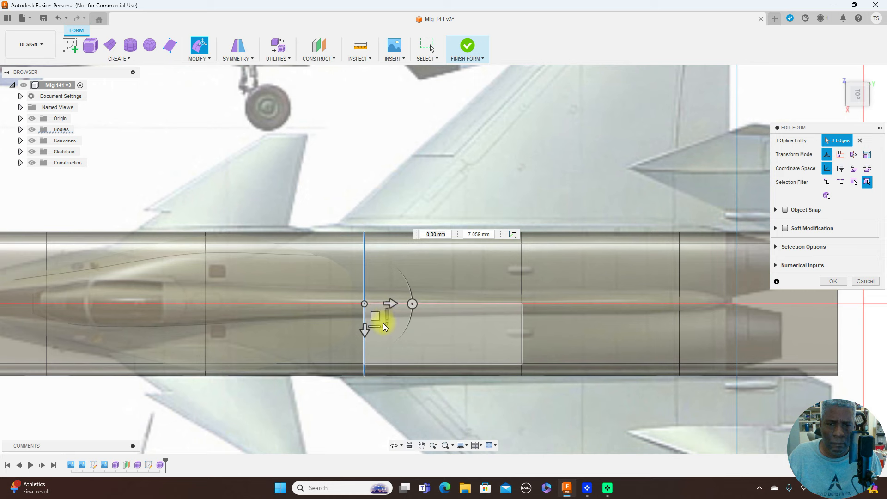
drag(387, 321, 391, 326)
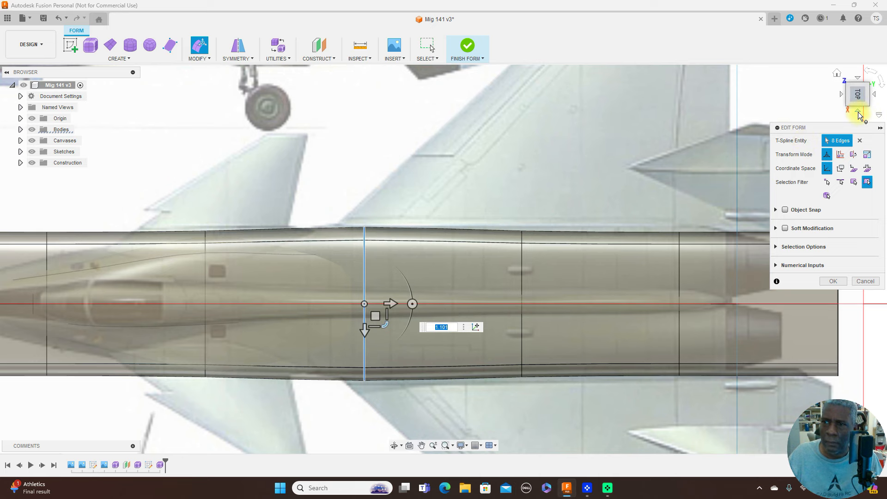
Enlarge the edge ring just behind the canopy, raise it about 4 mm, and widen it in the top plane by a factor of about 1.05
click(859, 115)
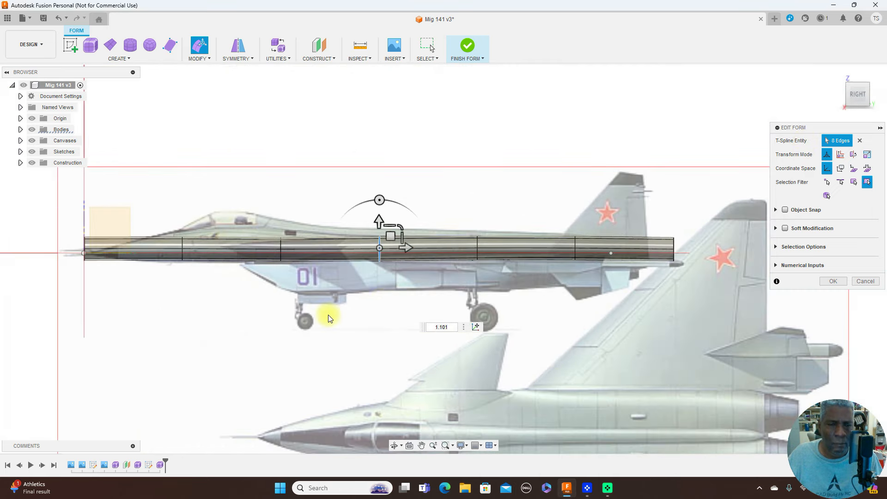
scroll(481, 297, up, 3)
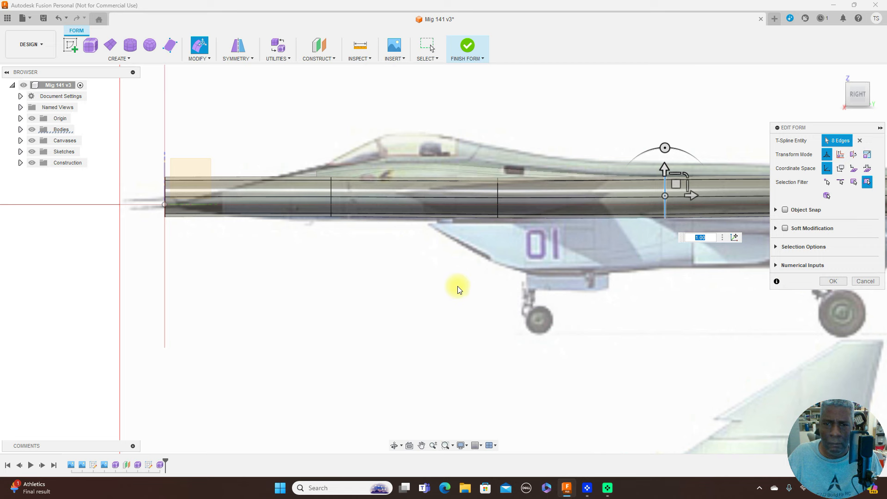
double_click(498, 187)
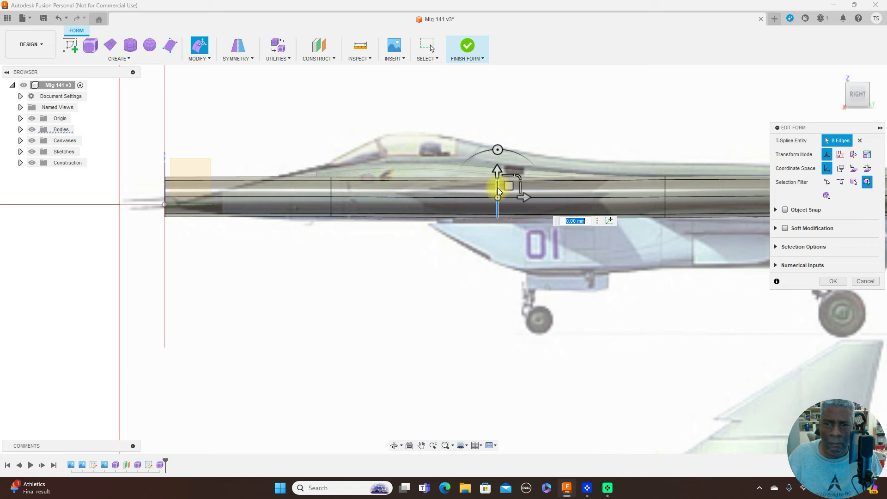
mouse_move(517, 178)
mouse_down()
mouse_move(526, 168)
mouse_move(510, 179)
mouse_up()
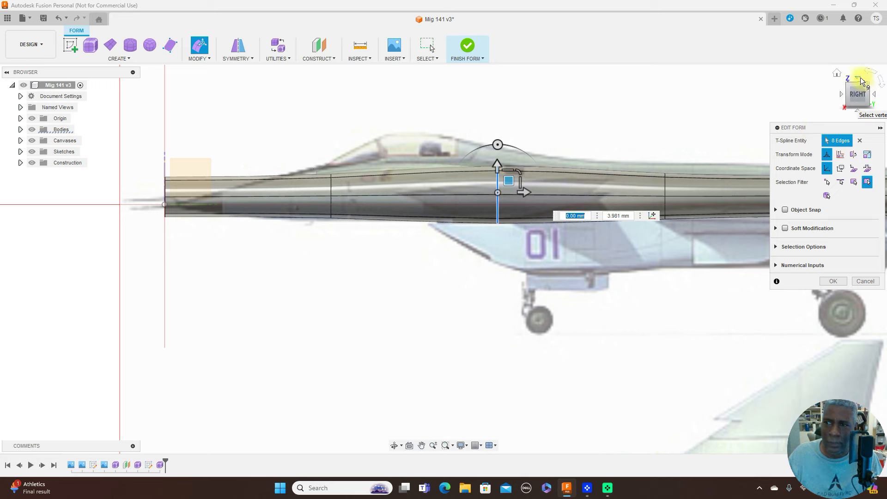
click(858, 80)
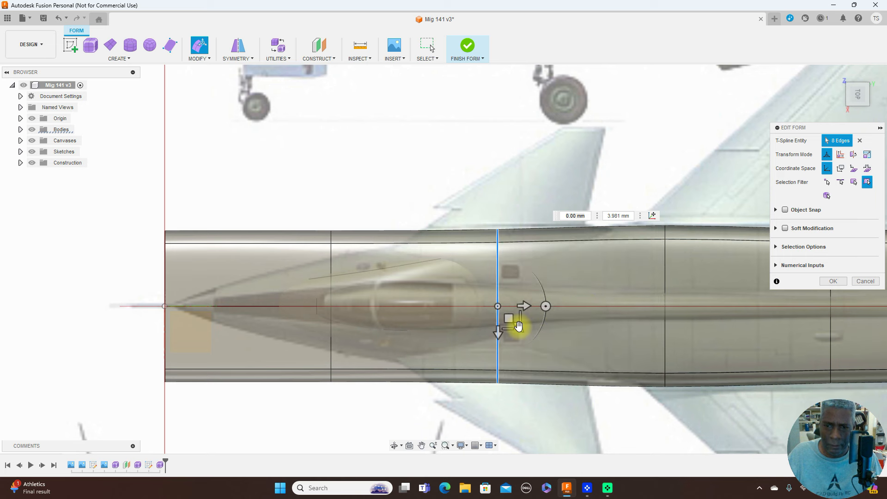
mouse_move(519, 326)
mouse_down()
mouse_move(513, 321)
mouse_move(518, 329)
mouse_up()
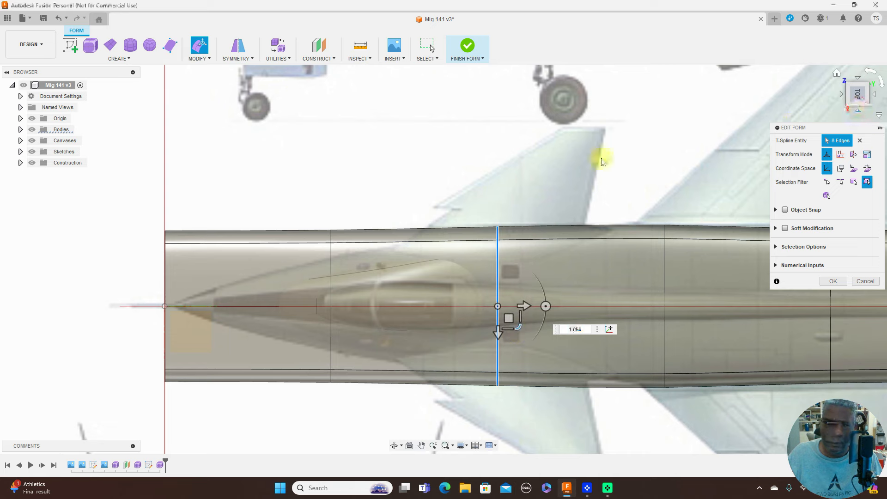
Fit the edge ring at the front of the canopy to the side profile and narrow it in the top plane to about 0.50
click(859, 113)
scroll(390, 237, up, 2)
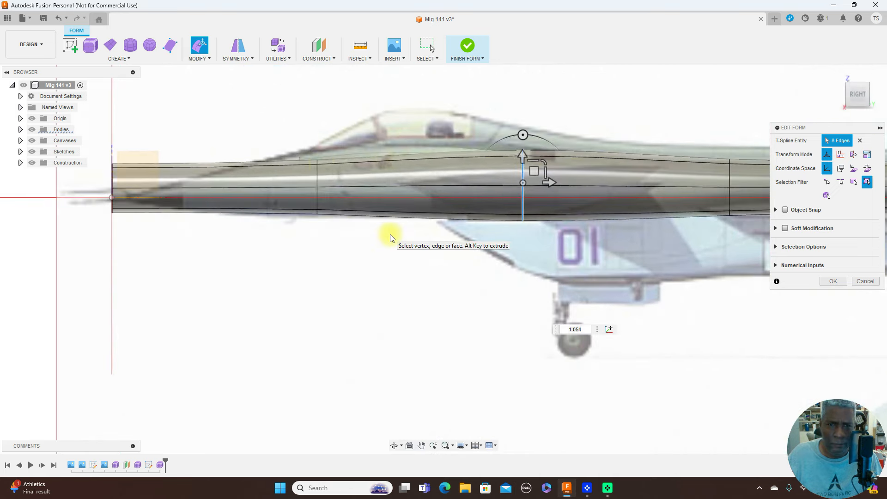
double_click(318, 174)
mouse_move(339, 171)
mouse_down()
mouse_move(348, 160)
mouse_move(326, 171)
mouse_move(336, 164)
mouse_up()
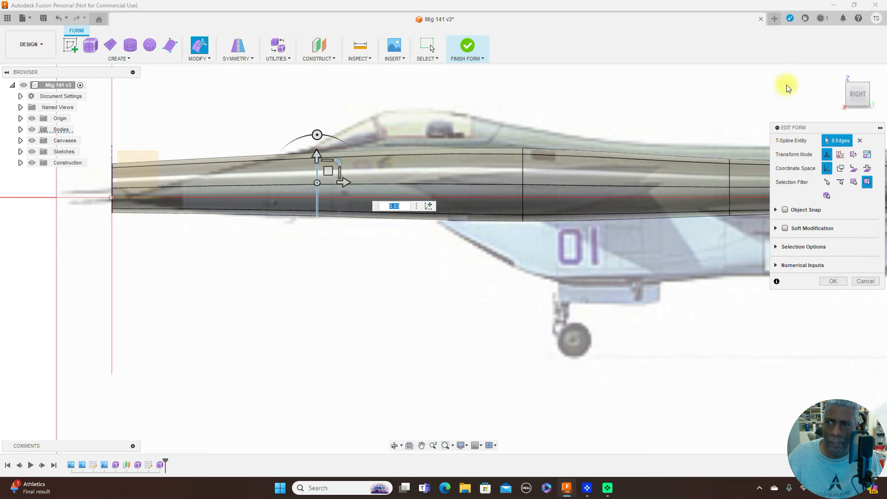
click(860, 79)
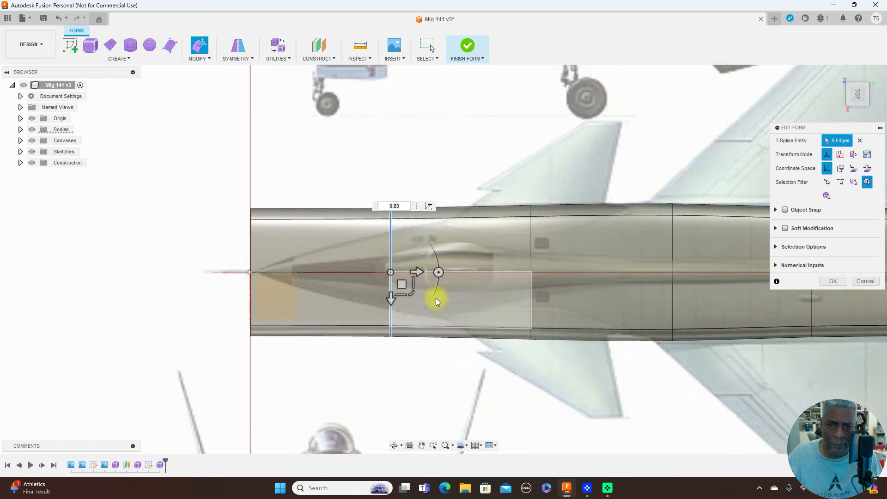
drag(416, 293, 411, 270)
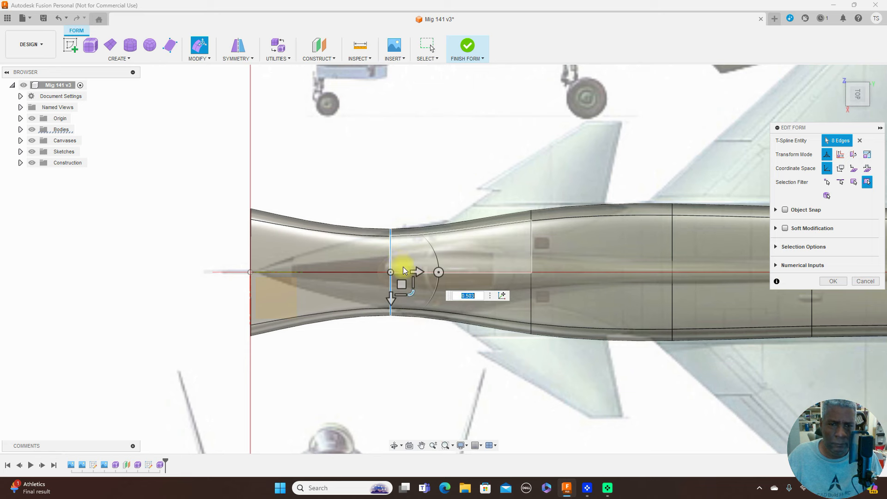
Narrow the open nose-end ring in the top plane by a scale factor of about 0.315
double_click(249, 246)
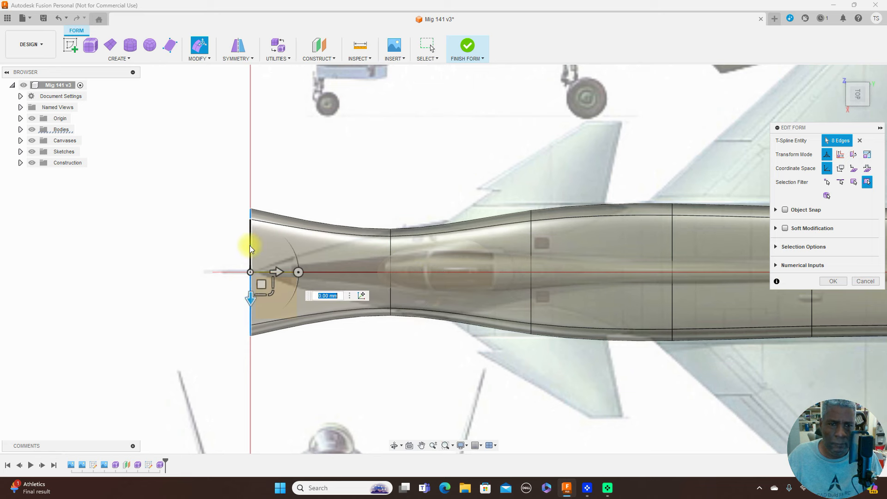
drag(266, 290, 257, 257)
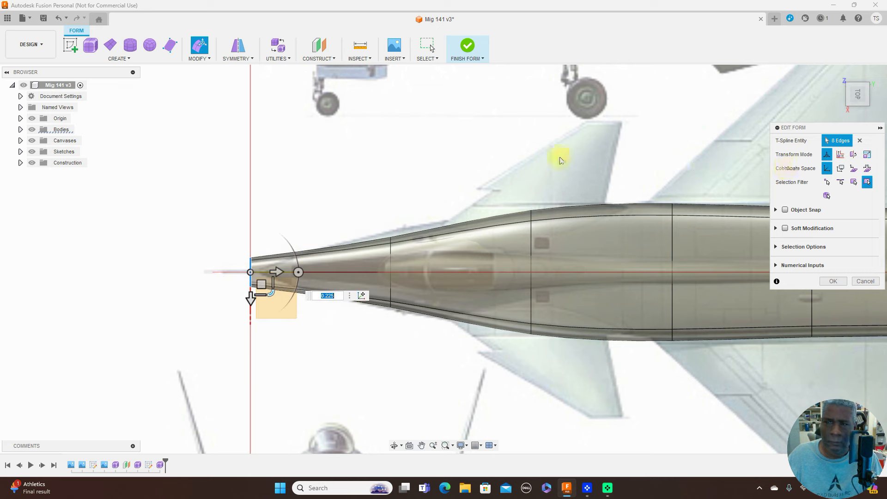
drag(271, 296, 273, 301)
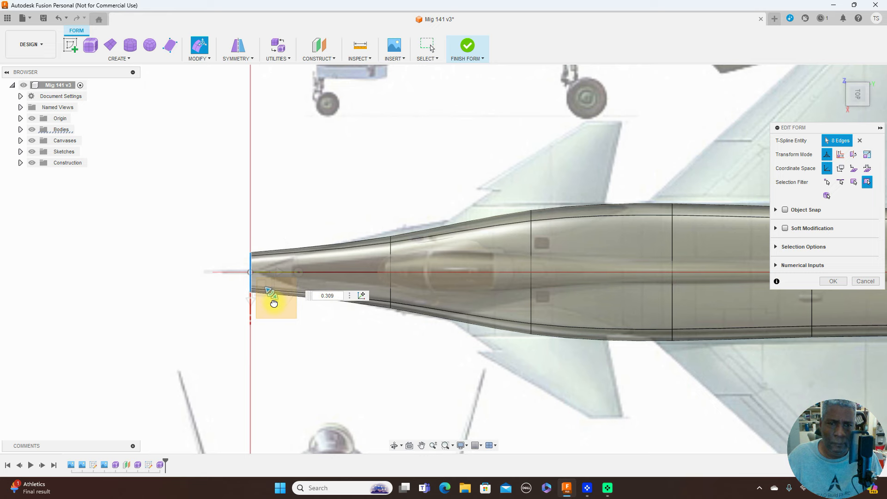
Shrink the open nose-end ring in the side plane and lower it about 15 mm to match the nose profile
click(860, 113)
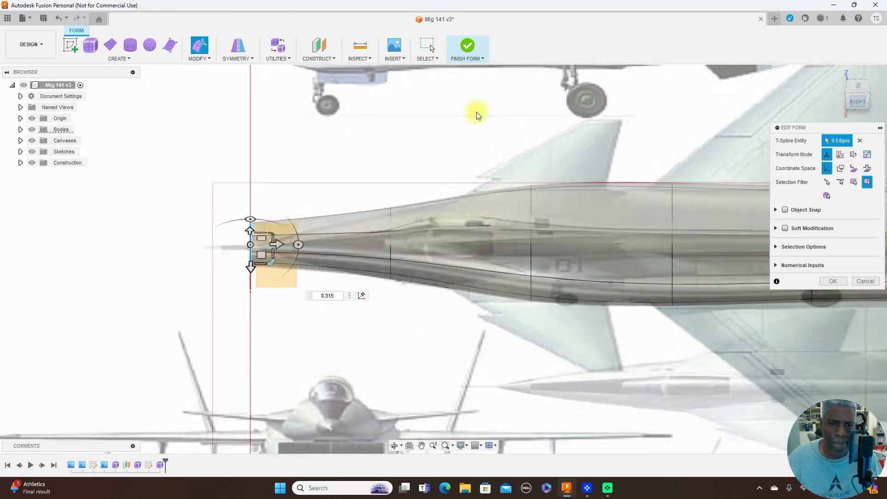
scroll(332, 110, up, 2)
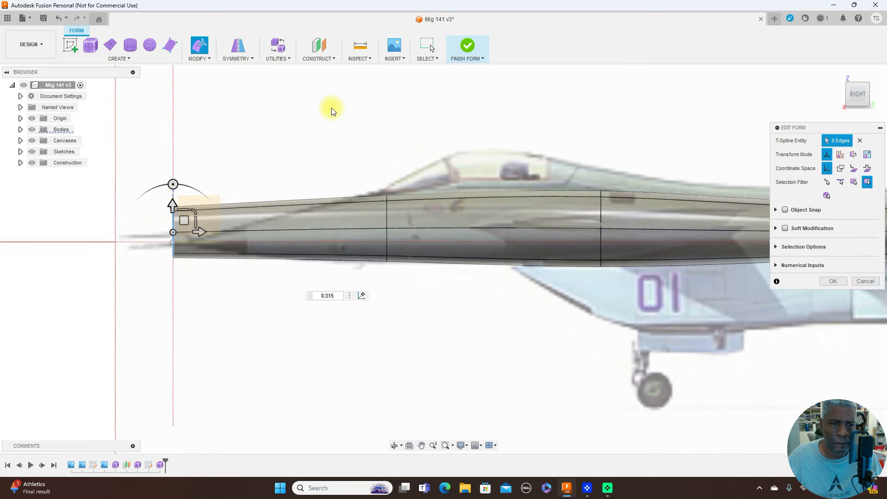
scroll(209, 204, up, 1)
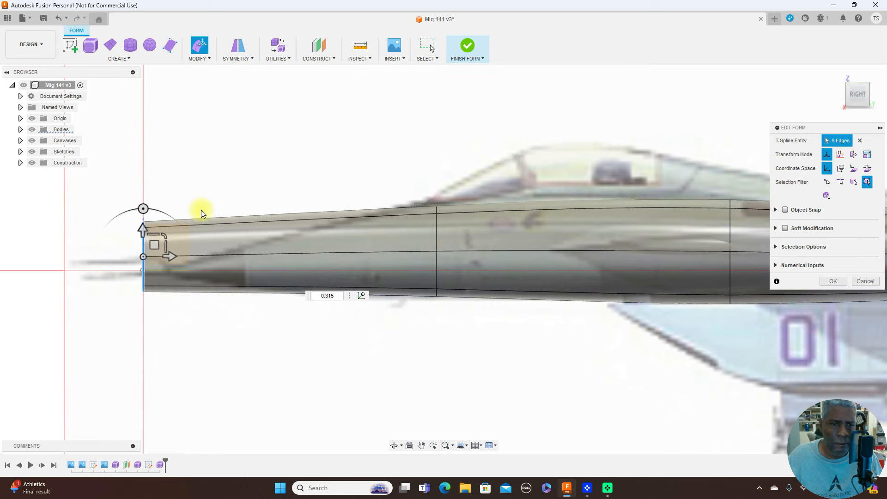
click(165, 237)
drag(165, 237, 155, 258)
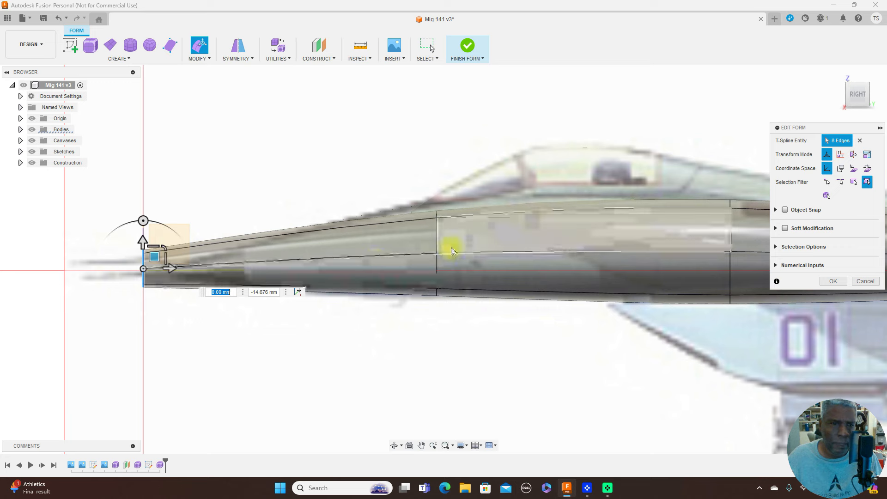
Enlarge the edge ring at the front of the canopy slightly in the side plane and raise it about 4.6 mm
scroll(529, 369, down, 3)
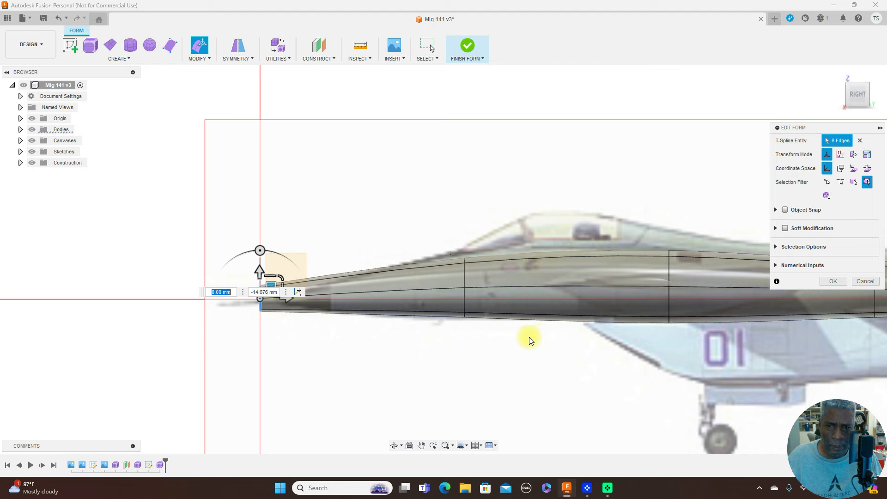
scroll(505, 315, up, 2)
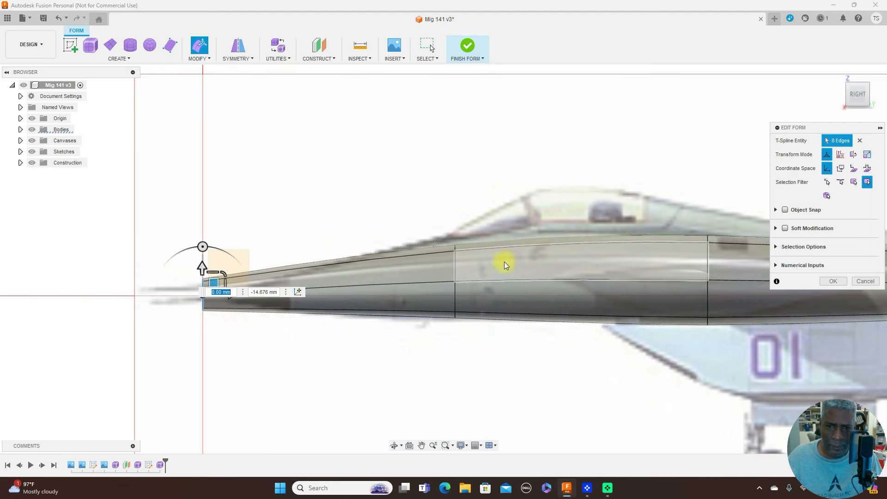
double_click(456, 267)
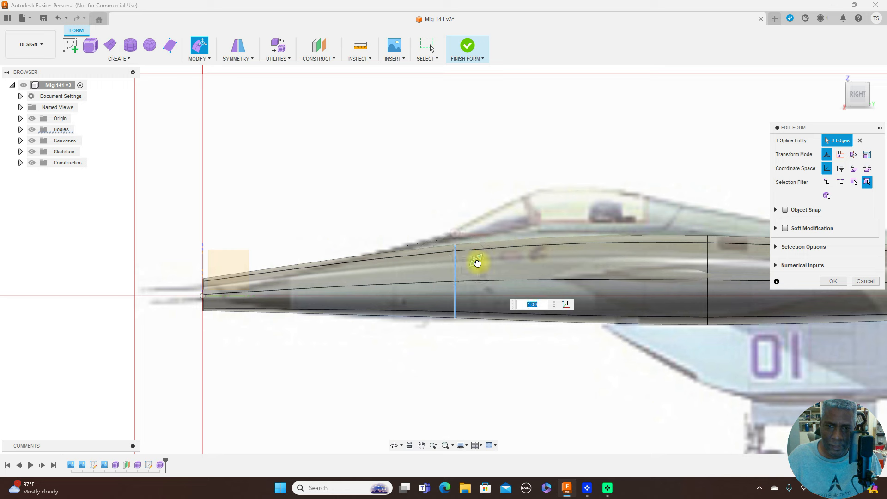
text(1.035)
drag(478, 263, 466, 267)
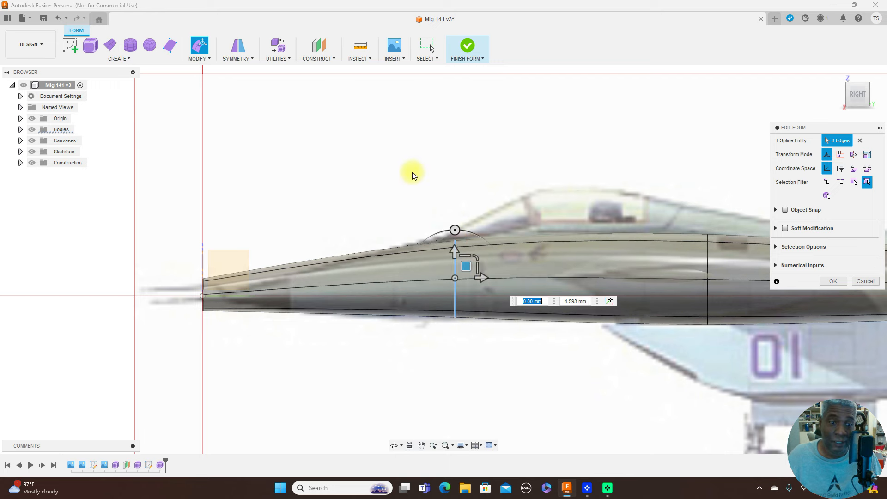
Shrink the open nose-end ring further, lower it about 5.6 mm, and narrow it in the top plane toward the nose outline
scroll(412, 174, down, 1)
scroll(294, 186, up, 2)
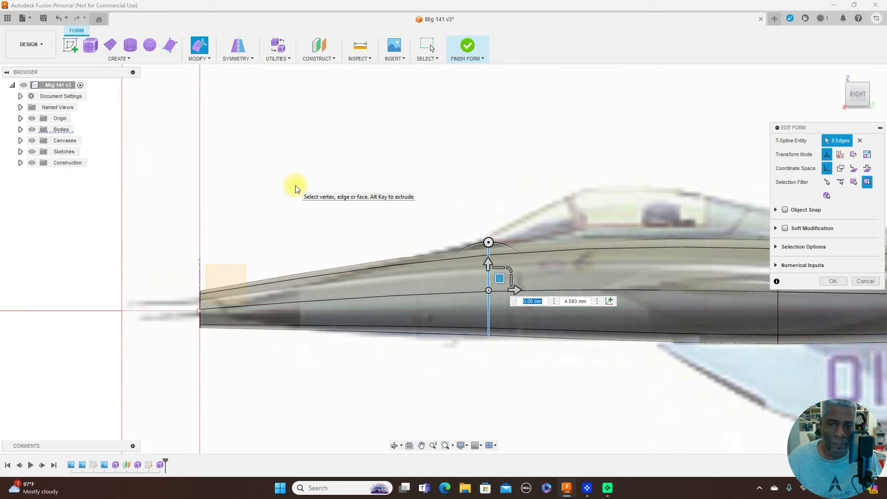
scroll(217, 297, up, 2)
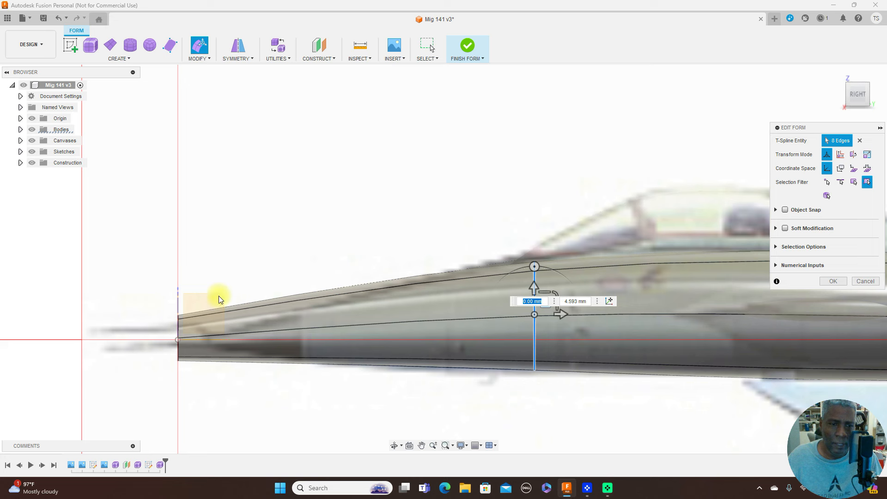
double_click(178, 328)
drag(199, 318, 189, 333)
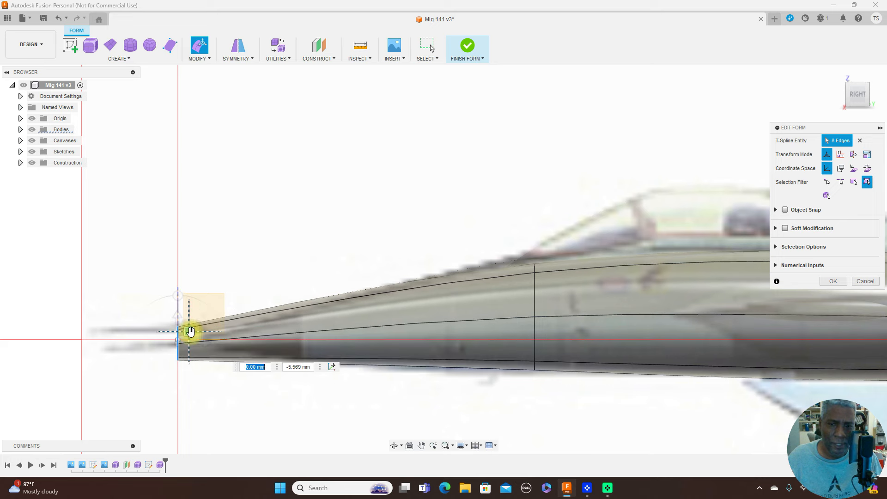
click(859, 80)
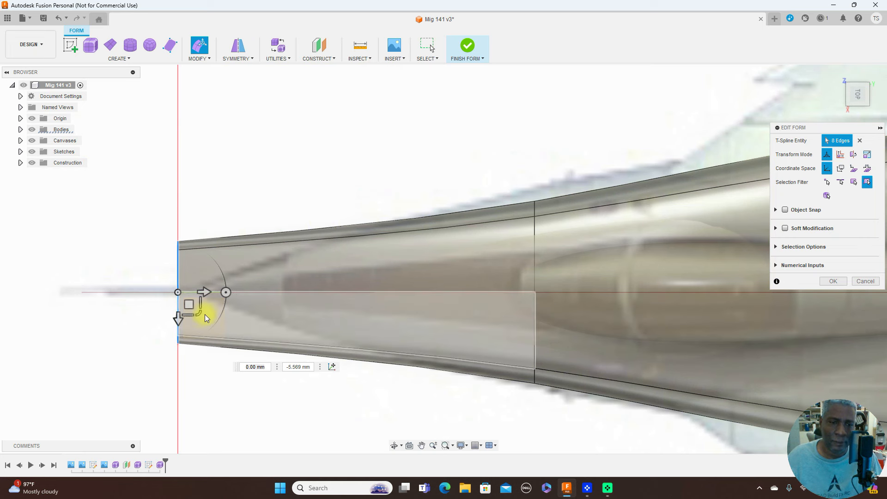
drag(200, 314, 197, 303)
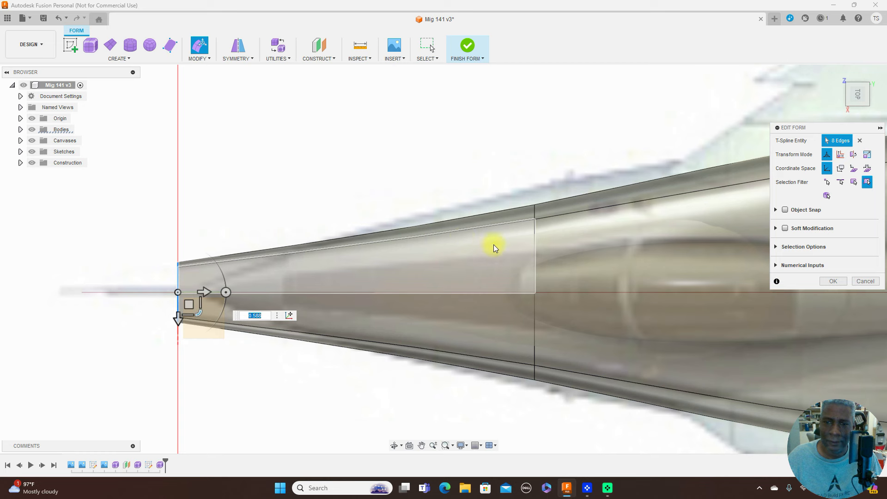
Widen the edge ring at the front of the canopy in the top plane by a scale factor of about 1.209
double_click(536, 253)
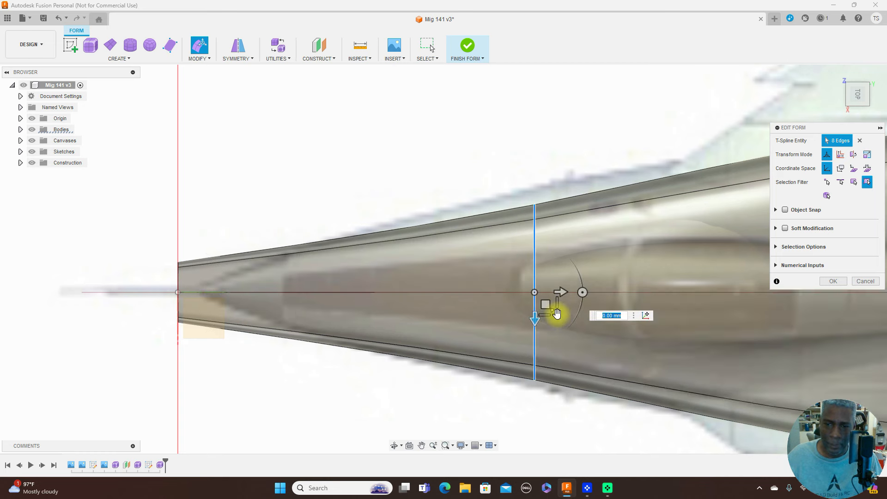
drag(558, 317, 559, 317)
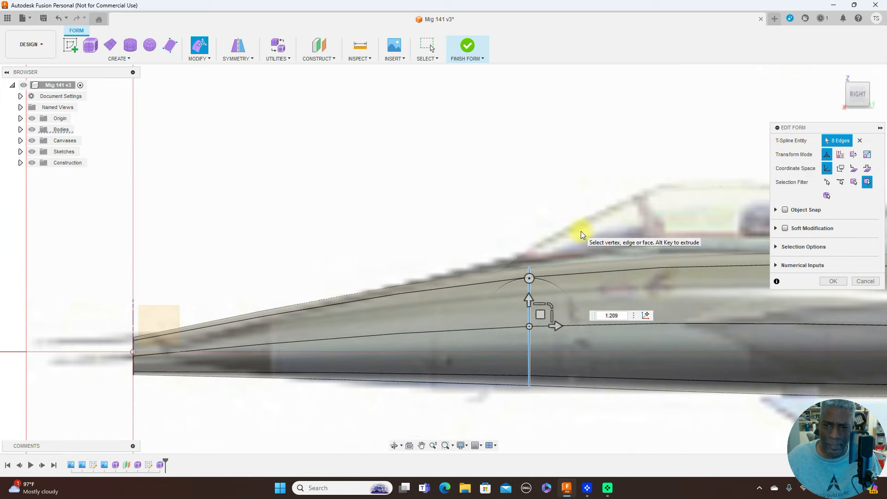
Raise the edge ring at the front of the canopy about 1.7 mm and enlarge it in the side plane by about 1.086
scroll(552, 294, up, 3)
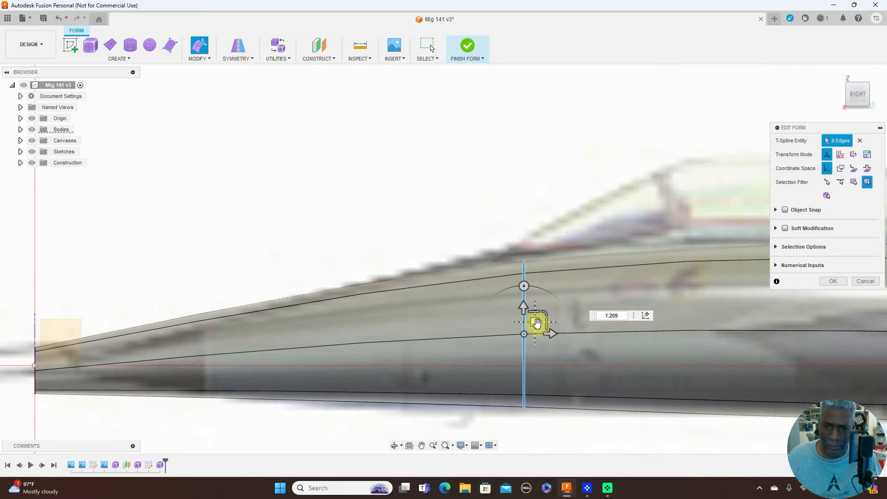
click(536, 325)
mouse_move(536, 325)
mouse_down()
mouse_move(549, 298)
mouse_move(546, 313)
mouse_up()
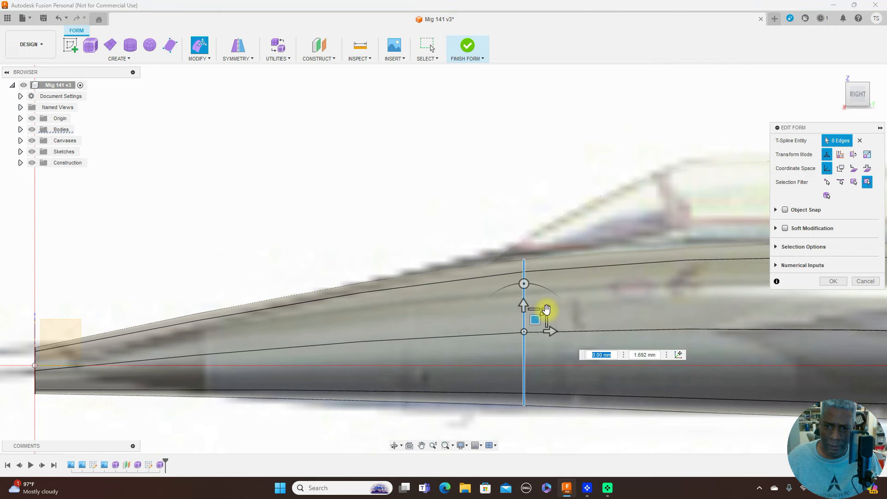
drag(547, 309, 547, 309)
scroll(629, 171, down, 3)
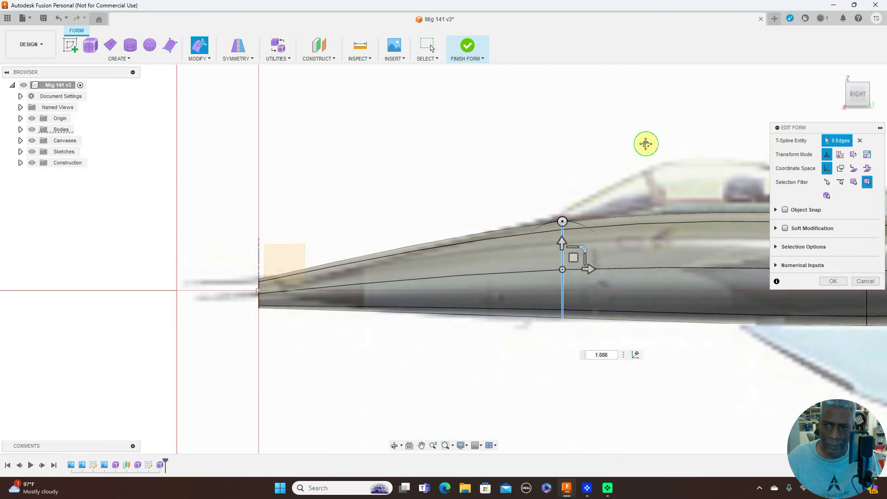
Examine the fuselage form against the side canvas from canopy to tail, and its forward outline against the top canvas
middle_drag(646, 144, 408, 124)
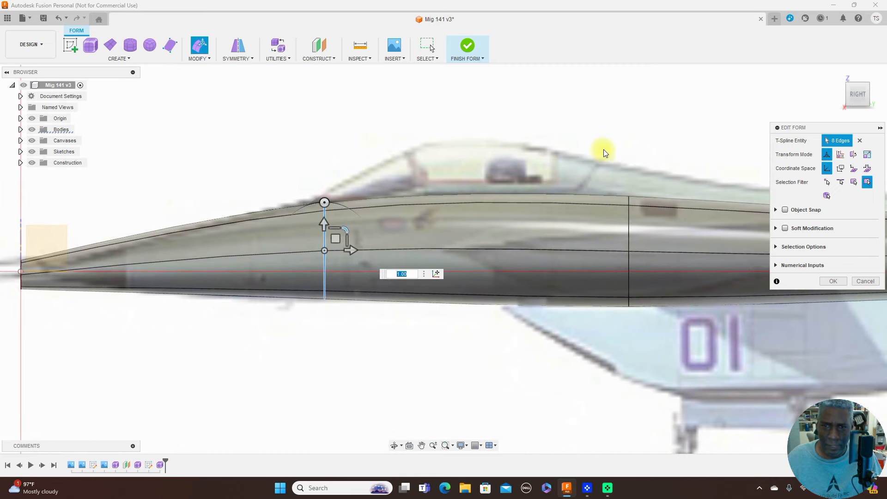
scroll(679, 118, down, 2)
middle_drag(643, 113, 401, 106)
middle_drag(647, 121, 439, 131)
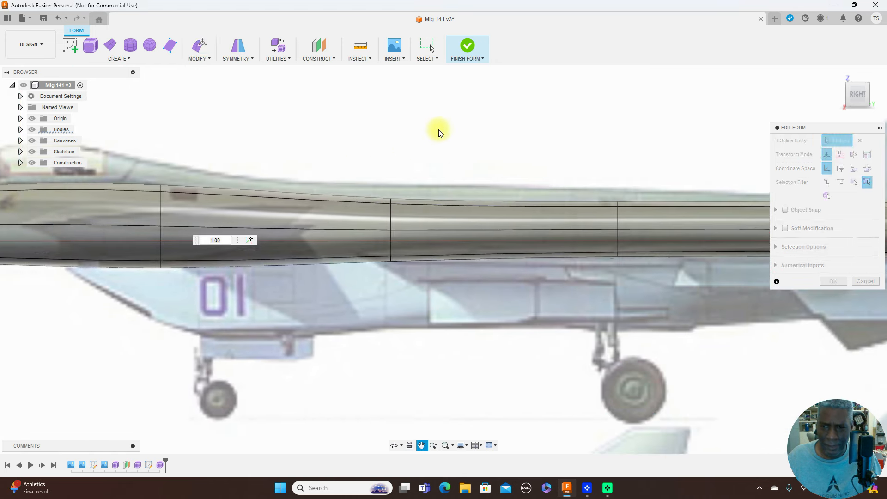
middle_drag(655, 129, 451, 120)
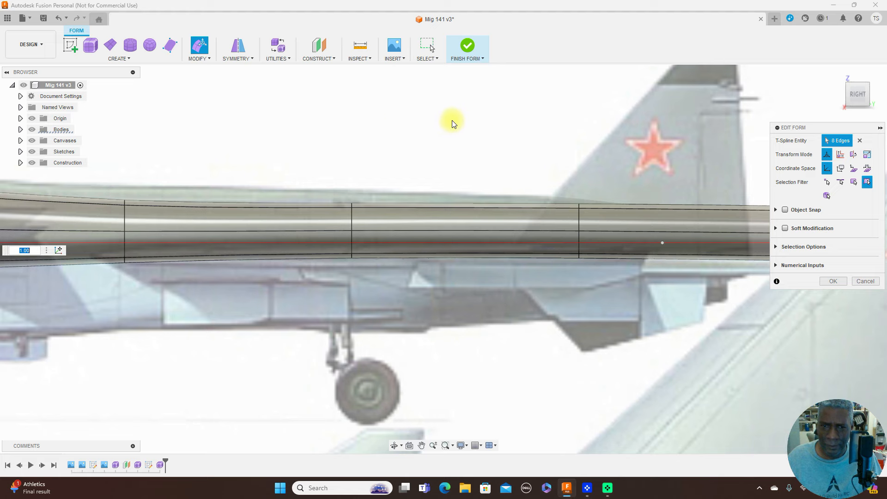
middle_drag(176, 120, 525, 125)
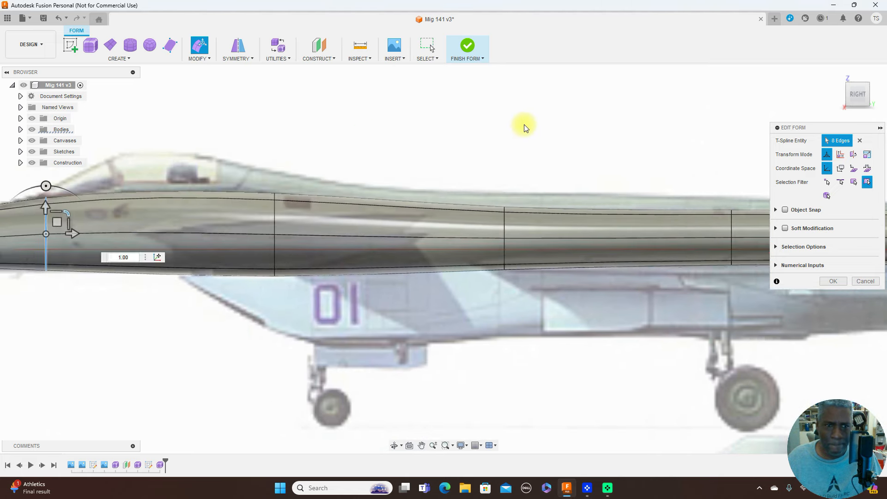
scroll(528, 125, down, 2)
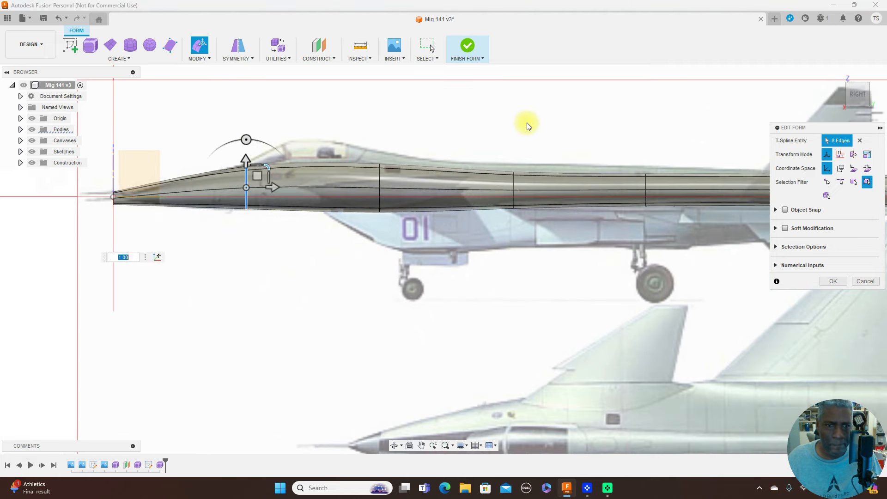
click(859, 79)
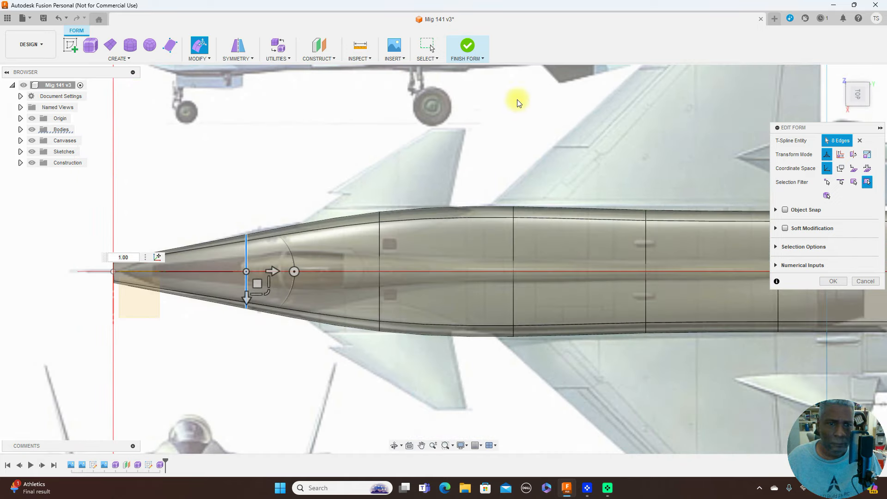
scroll(458, 124, up, 3)
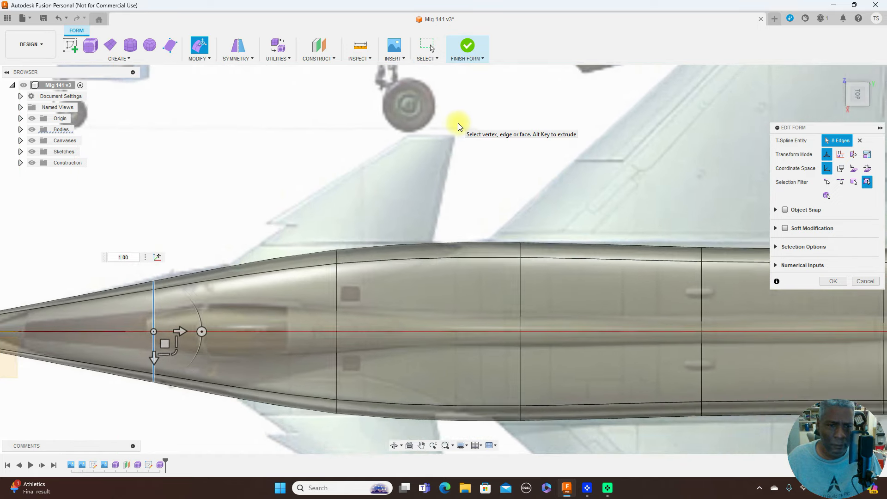
middle_drag(490, 137, 647, 99)
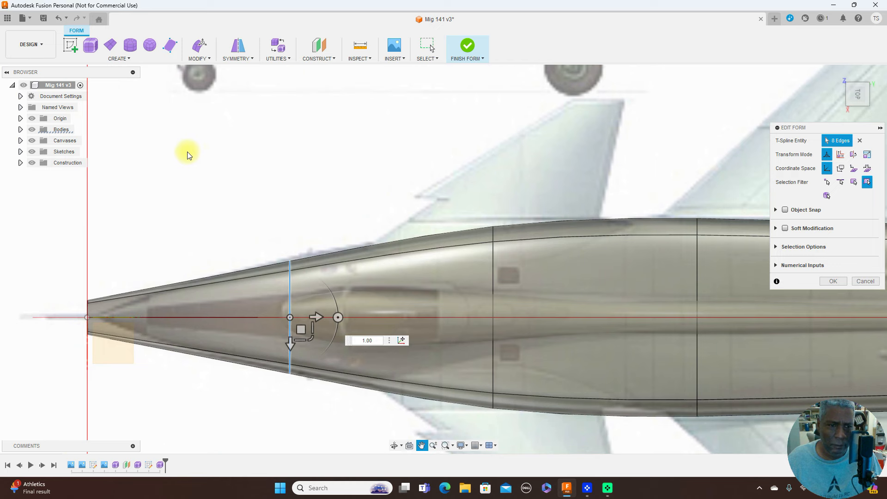
Narrow the open nose-end ring in the top plane to follow the nose outline
middle_drag(183, 183, 381, 153)
scroll(381, 153, up, 1)
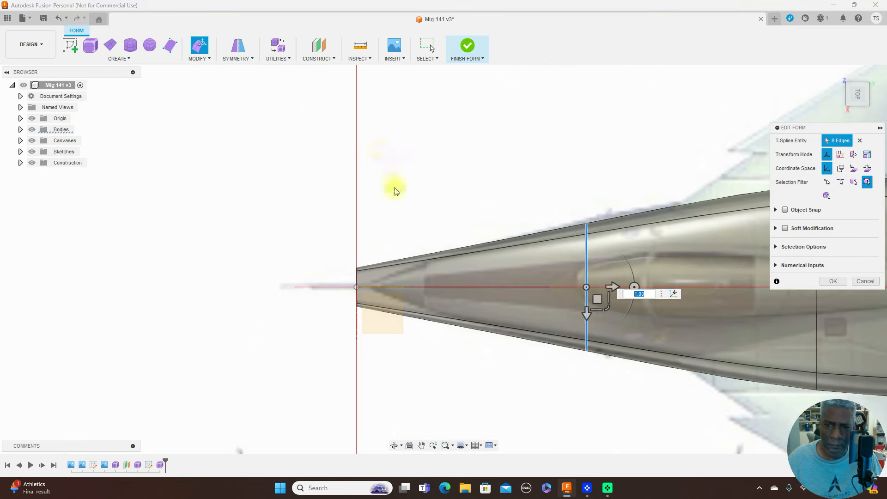
scroll(373, 267, up, 2)
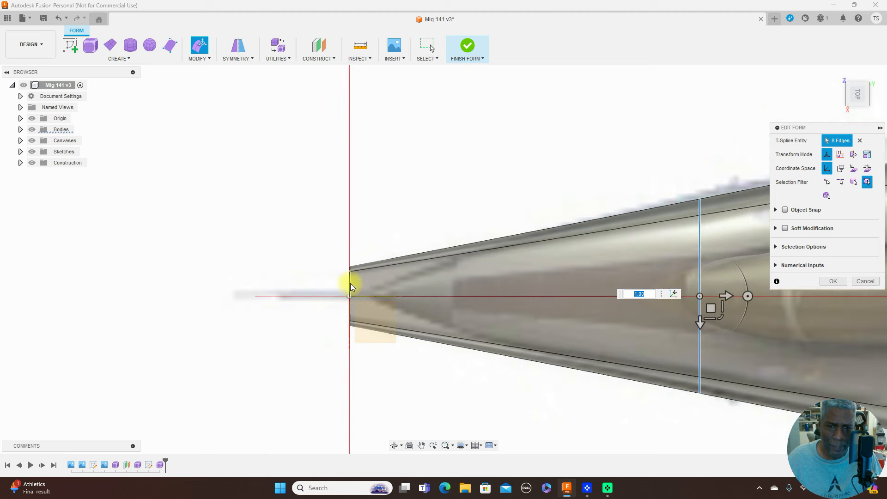
click(351, 284)
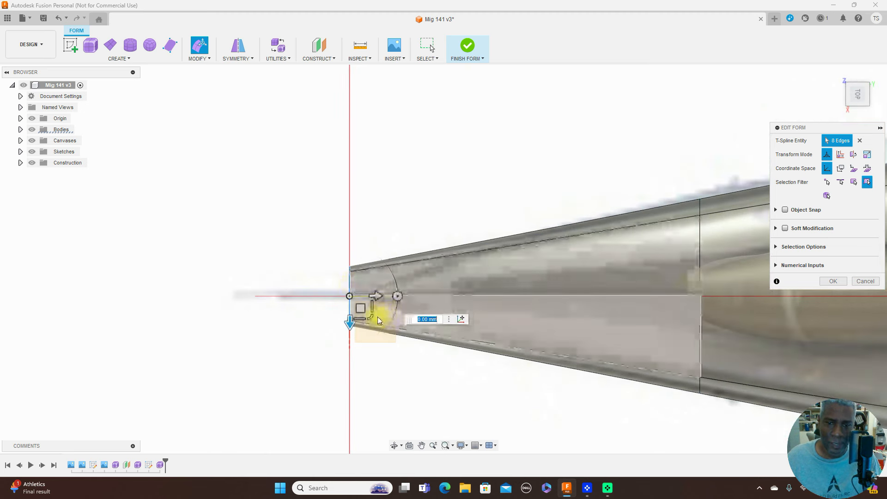
drag(372, 320, 370, 307)
Widen the canopy-front edge ring further in the top plane by a scale factor of about 1.054
scroll(658, 148, up, 1)
middle_drag(670, 139, 475, 98)
click(538, 217)
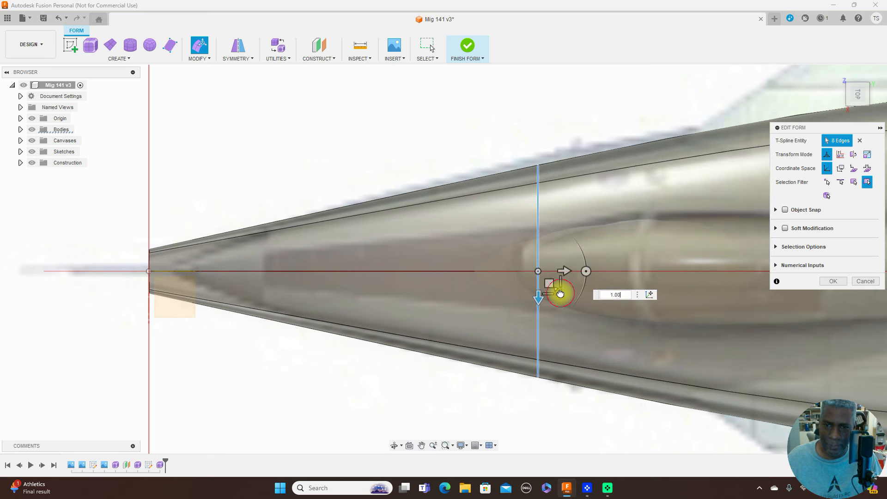
drag(560, 294, 560, 294)
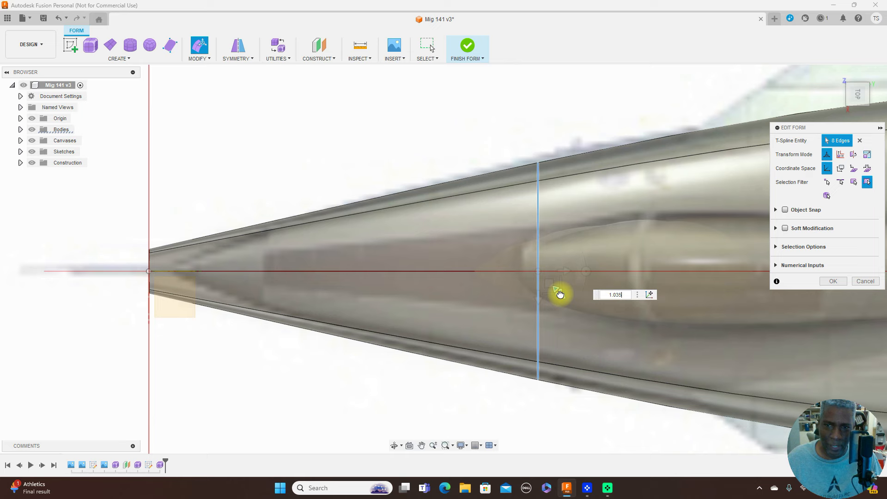
drag(560, 294, 561, 294)
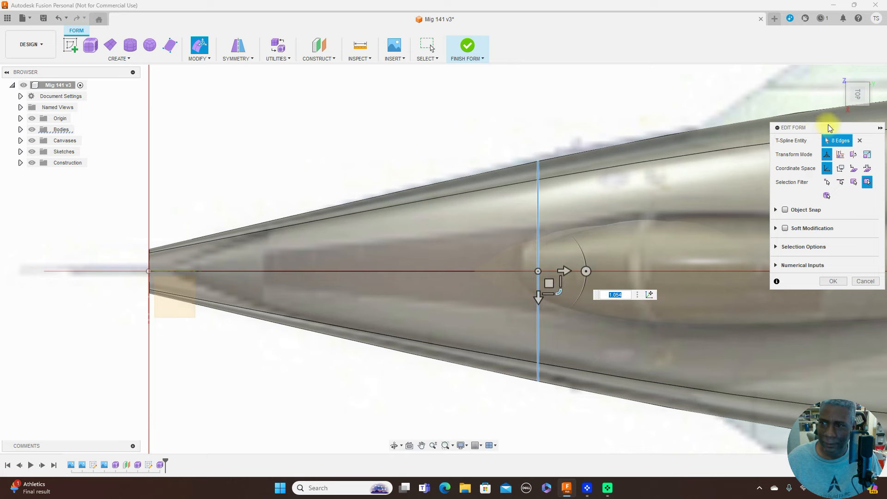
Shrink the open nose-end ring in the side plane by a scale factor of about 0.679
click(860, 110)
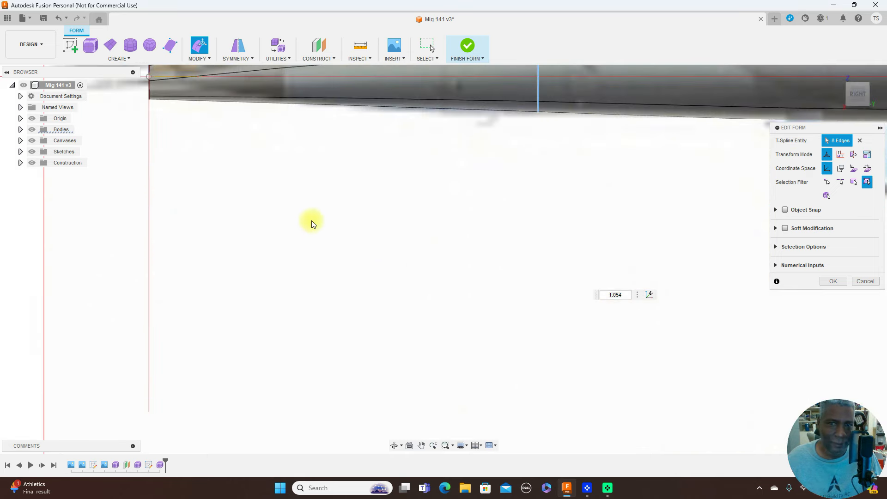
middle_drag(331, 147, 396, 277)
scroll(313, 278, up, 2)
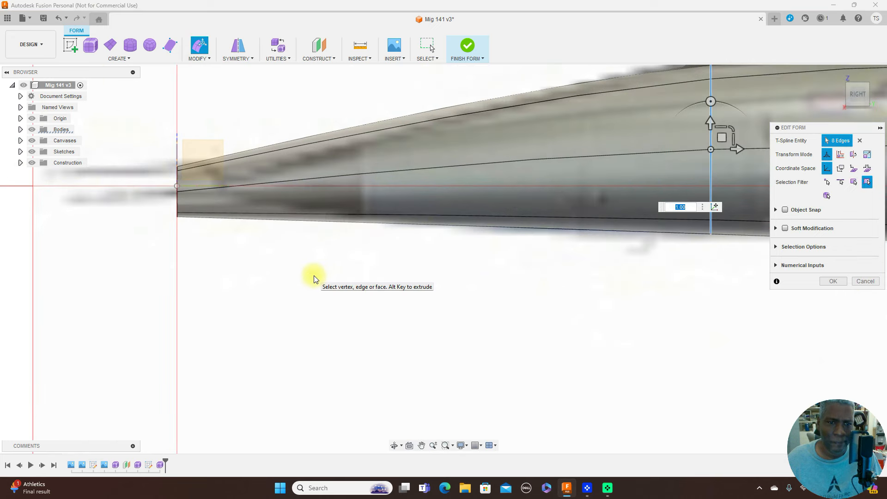
scroll(178, 197, up, 2)
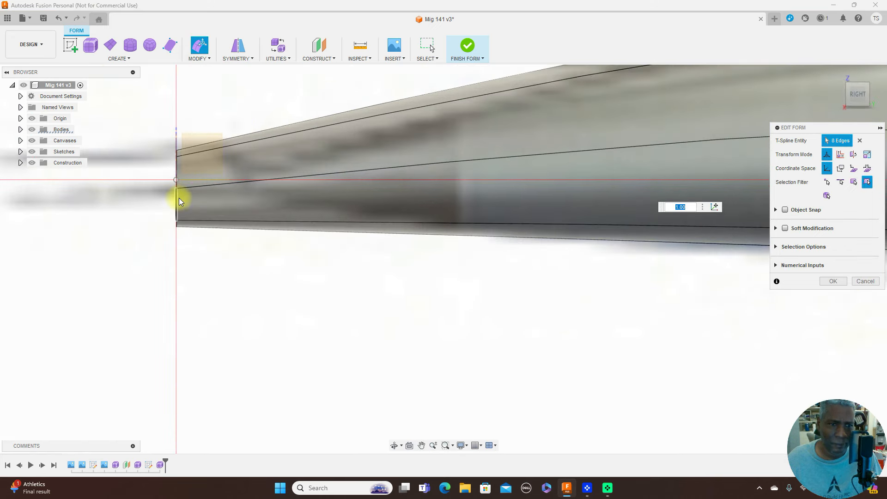
double_click(176, 200)
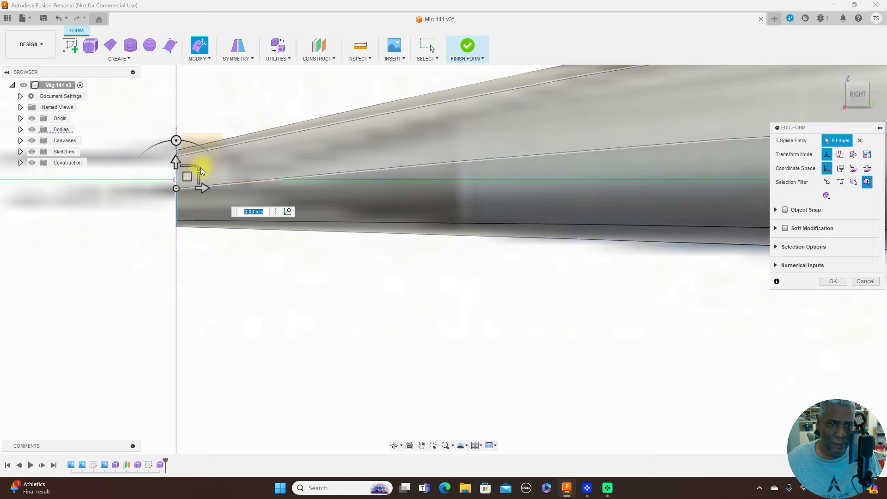
drag(197, 167, 189, 172)
scroll(317, 261, down, 2)
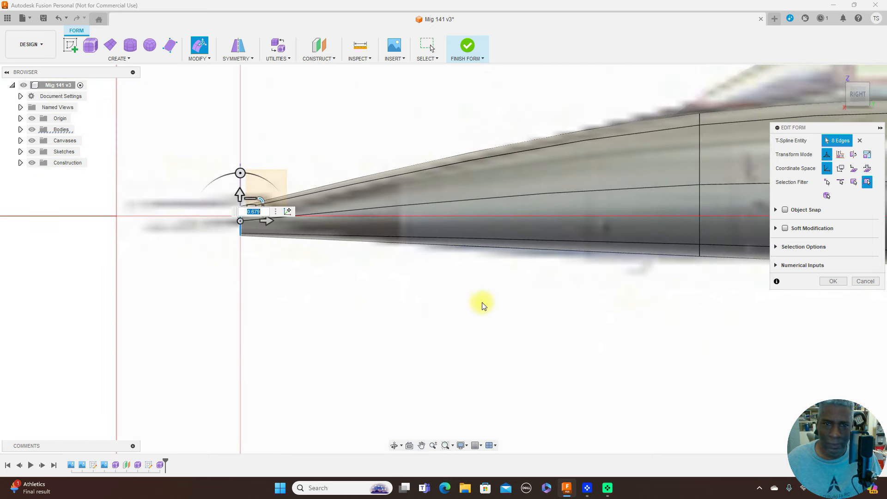
Shrink the nose-end ring once more in the side plane by a scale factor of about 0.783
scroll(327, 286, up, 2)
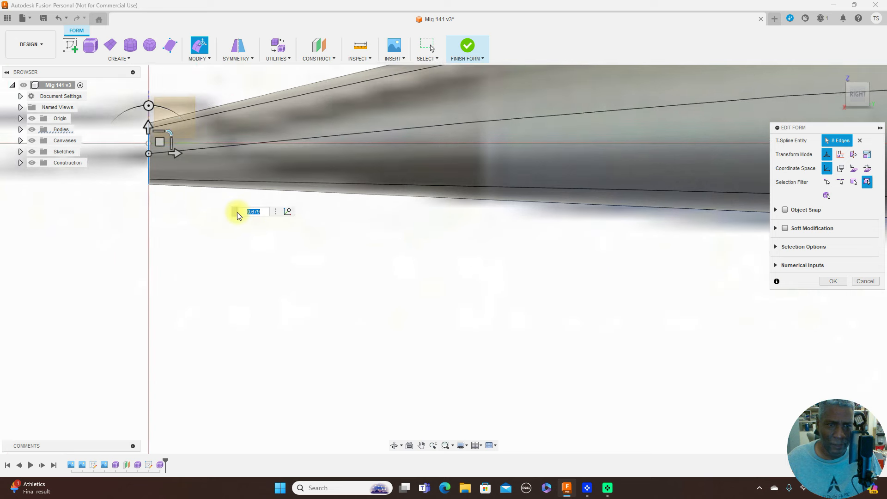
middle_drag(295, 283, 458, 340)
scroll(394, 273, up, 1)
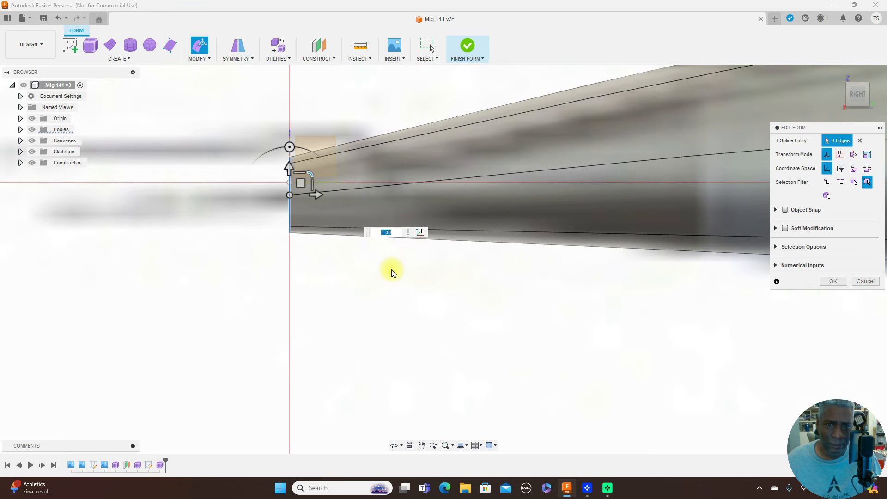
drag(310, 173, 304, 177)
scroll(462, 306, down, 3)
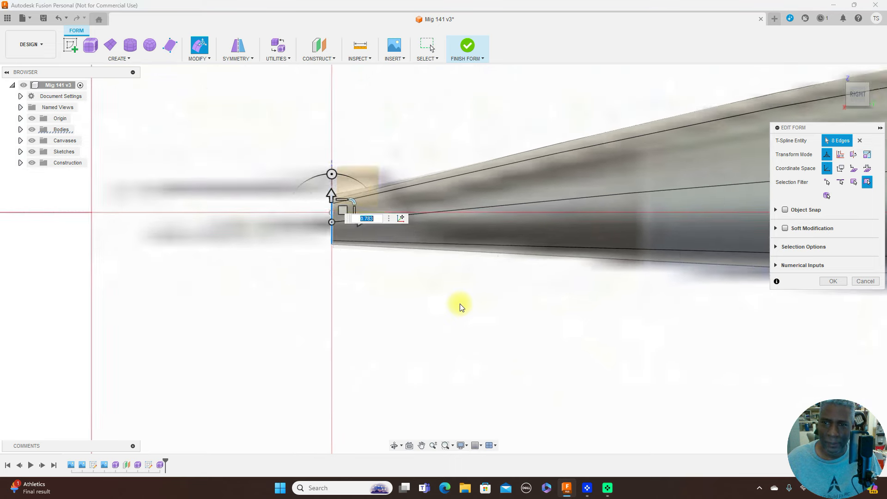
Examine the fuselage's side profile from the nose past the canopy against the side reference canvas
scroll(596, 355, down, 3)
middle_drag(539, 357, 256, 316)
scroll(602, 362, down, 4)
scroll(602, 364, down, 2)
middle_drag(661, 363, 465, 311)
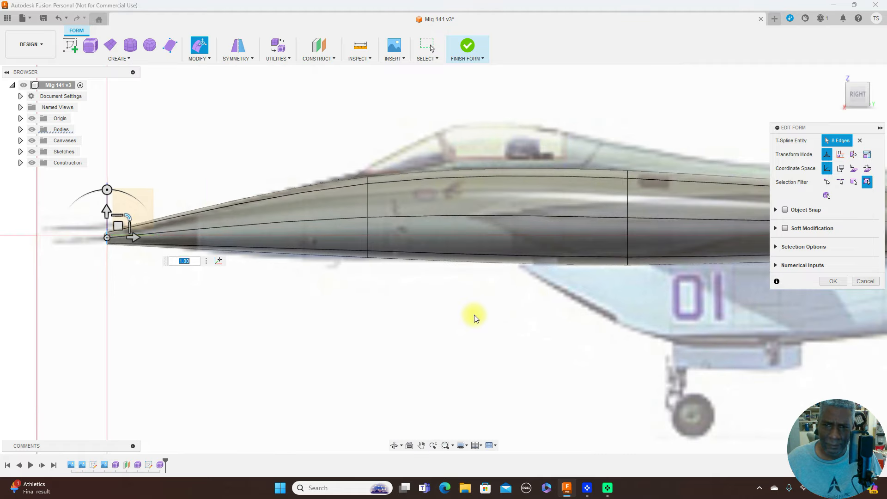
scroll(475, 313, down, 2)
middle_drag(768, 396, 625, 356)
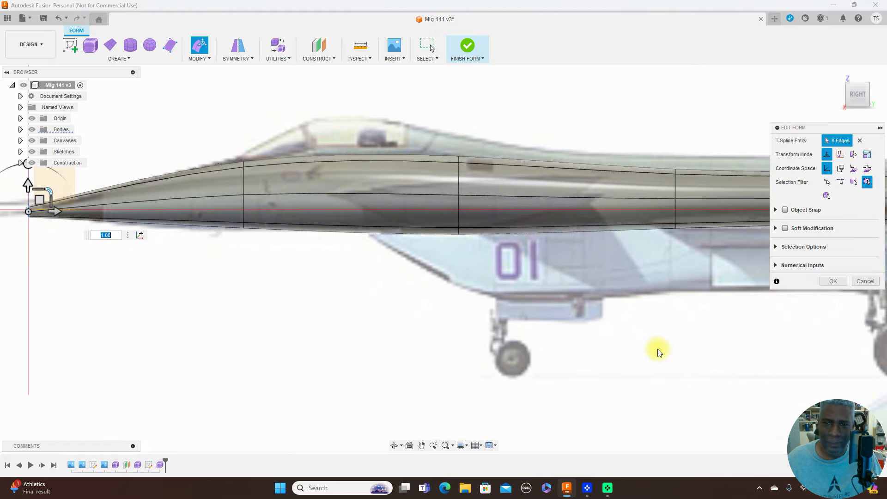
scroll(658, 350, down, 2)
scroll(759, 378, down, 3)
middle_drag(739, 358, 644, 328)
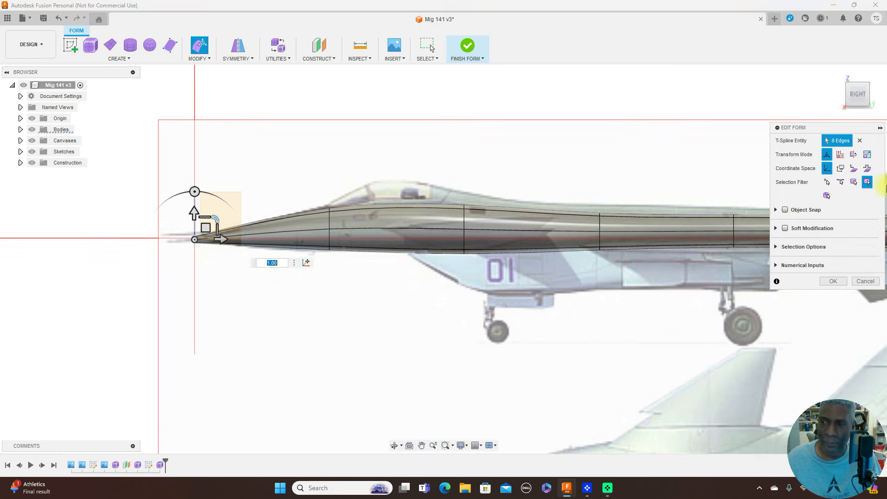
Widen the last two edge rings ahead of the open tail end in the top plane by about 1.07 and 1.06
click(858, 78)
scroll(685, 125, down, 2)
middle_drag(684, 126, 454, 115)
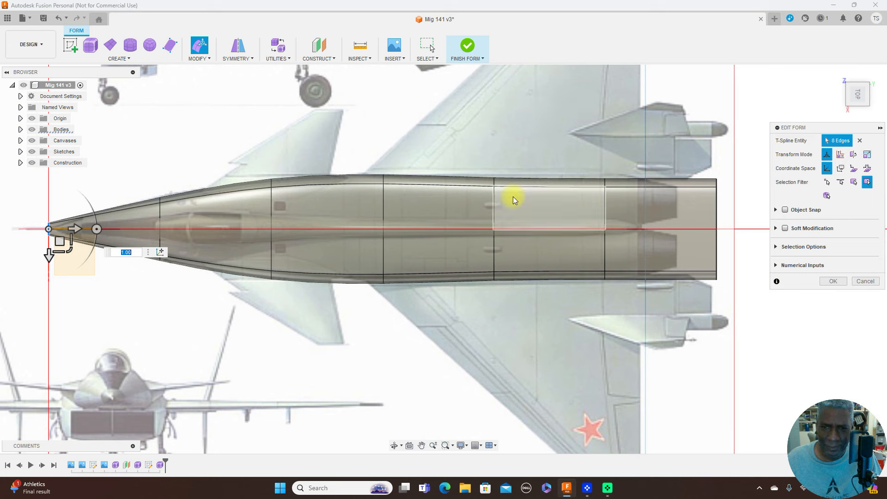
double_click(495, 209)
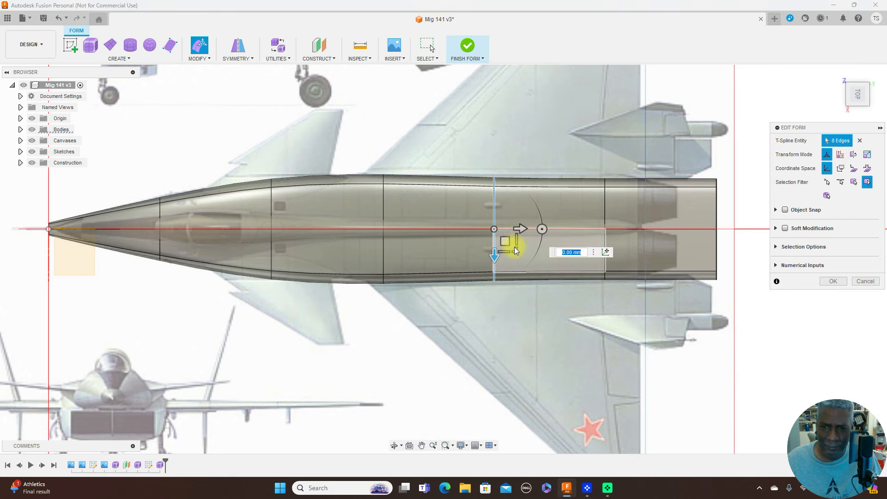
drag(514, 247, 514, 250)
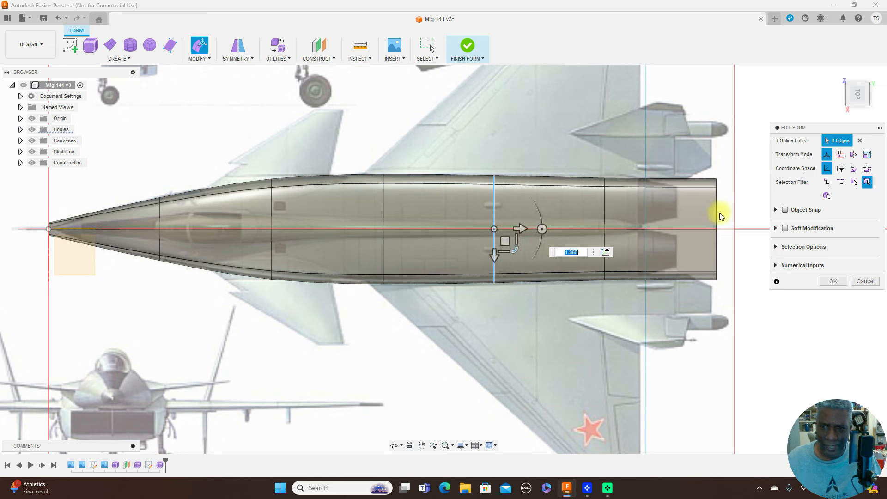
double_click(606, 210)
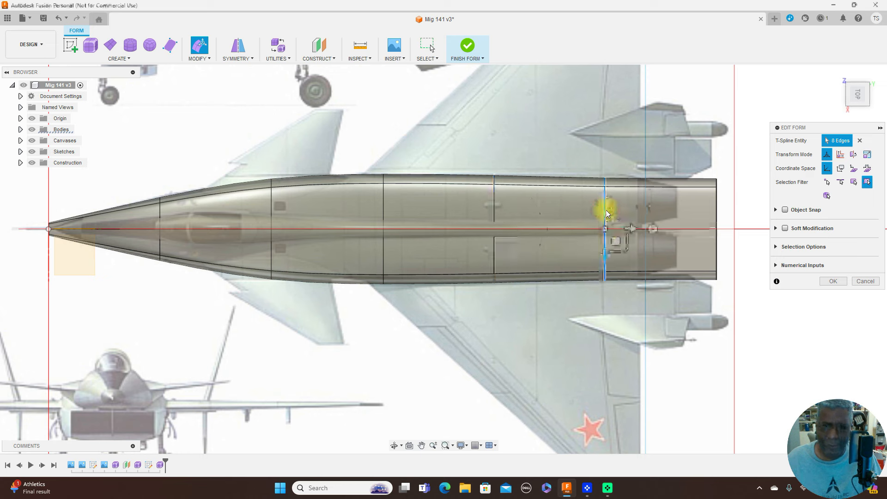
drag(628, 251, 628, 249)
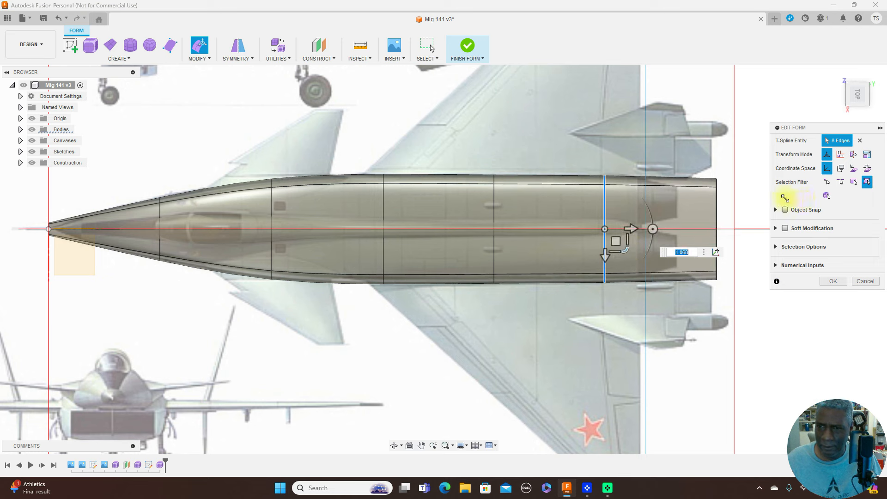
Move the open tail-end ring about 122 mm toward the nose and 6 mm sideways in the top plane
double_click(717, 210)
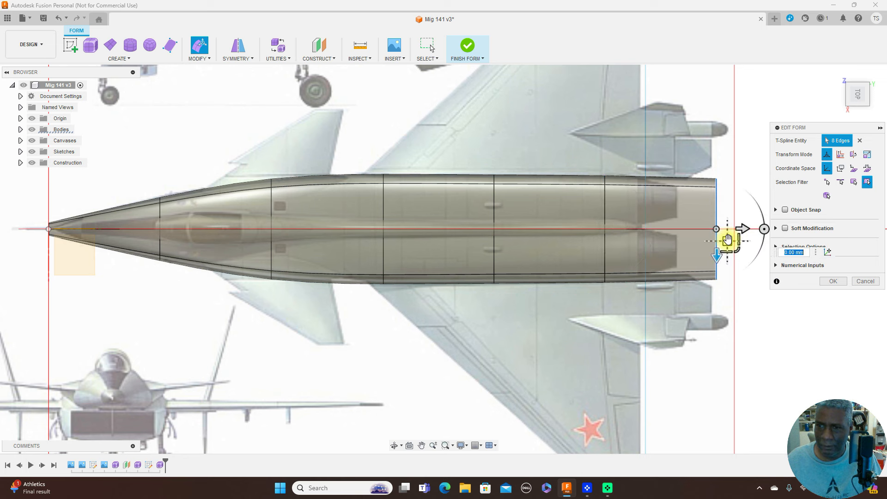
drag(728, 241, 689, 238)
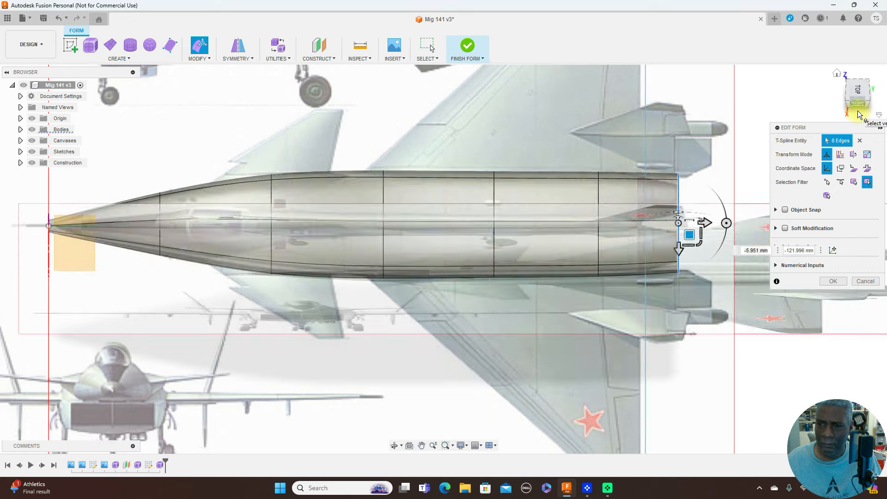
click(858, 111)
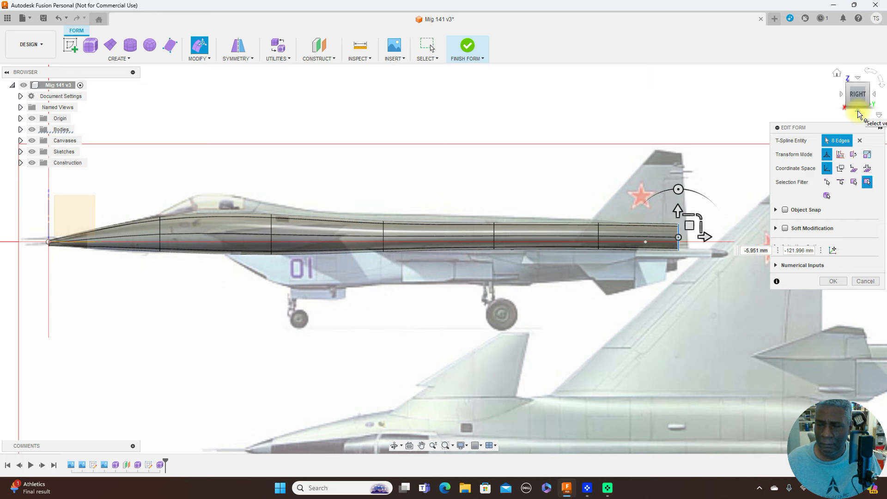
click(858, 78)
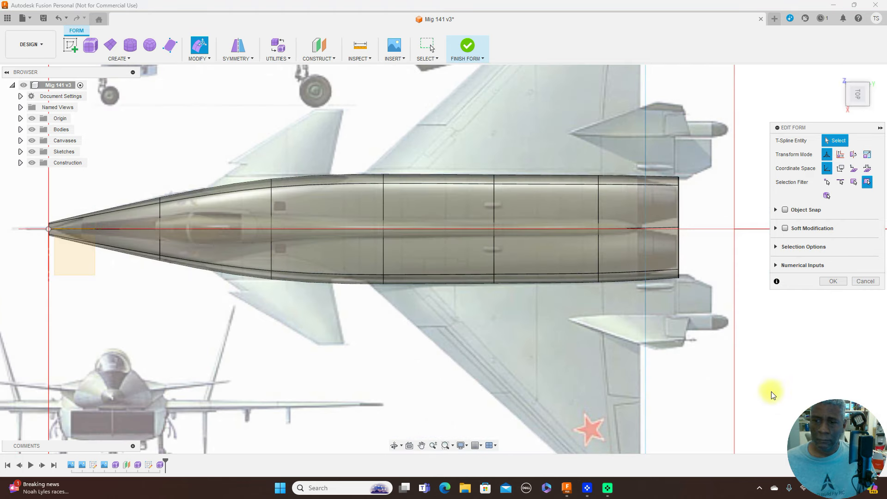
Compare the fuselage outline with the top, side and front reference canvases from nose to tail
scroll(731, 324, down, 1)
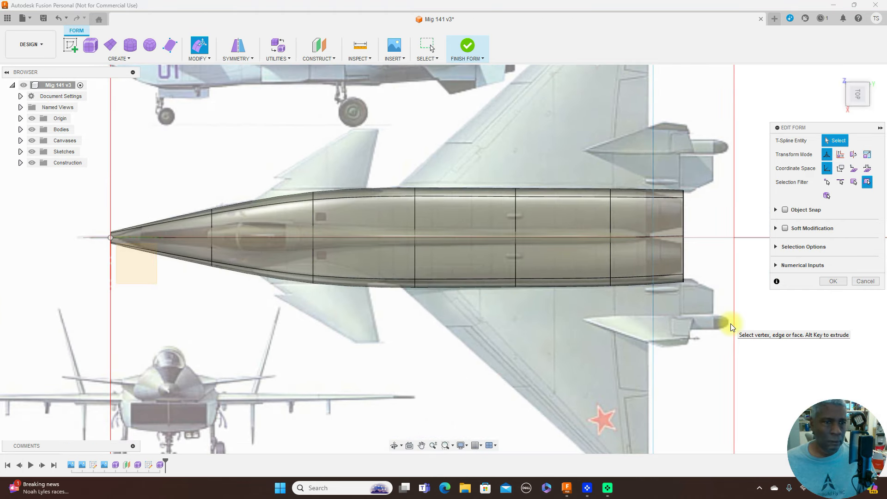
scroll(730, 323, up, 1)
scroll(731, 324, down, 1)
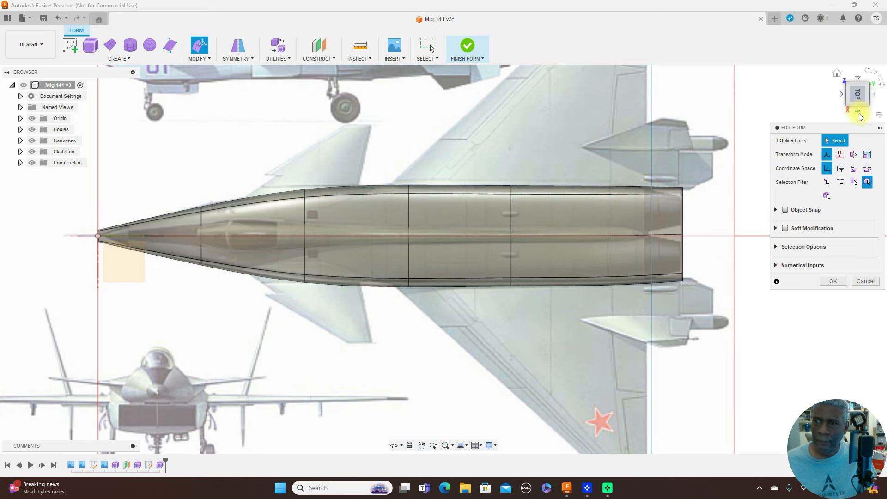
click(860, 112)
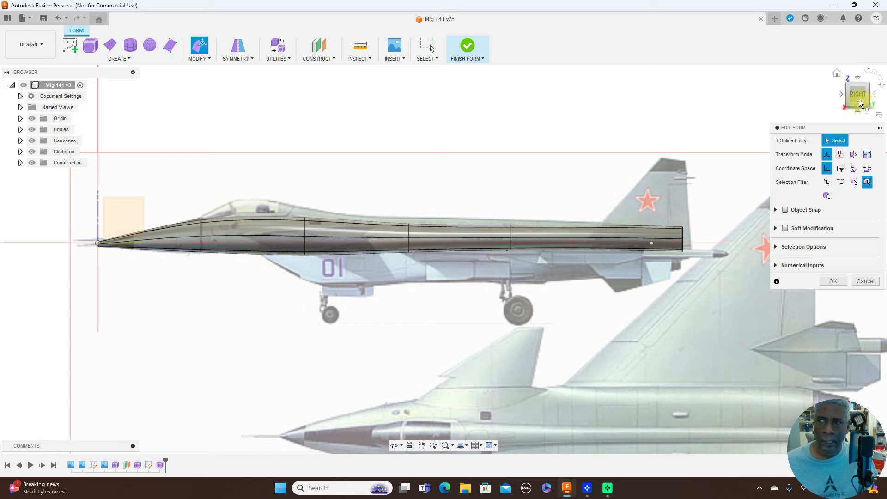
click(859, 79)
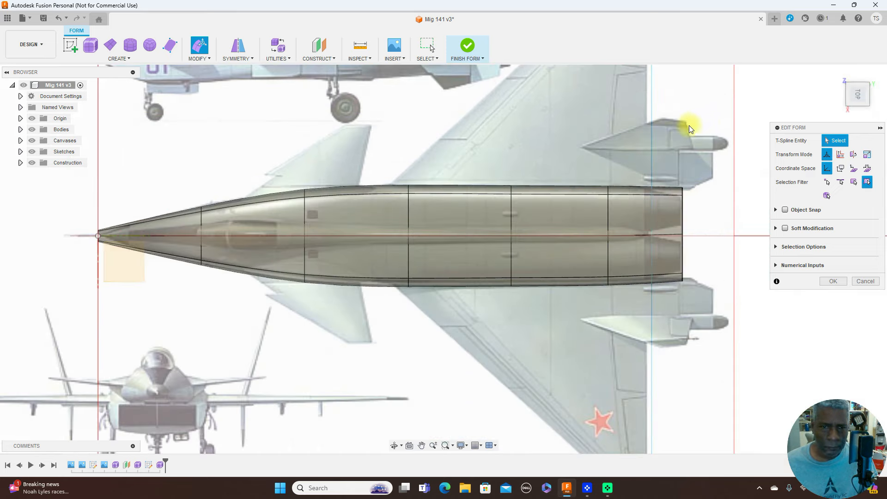
click(858, 112)
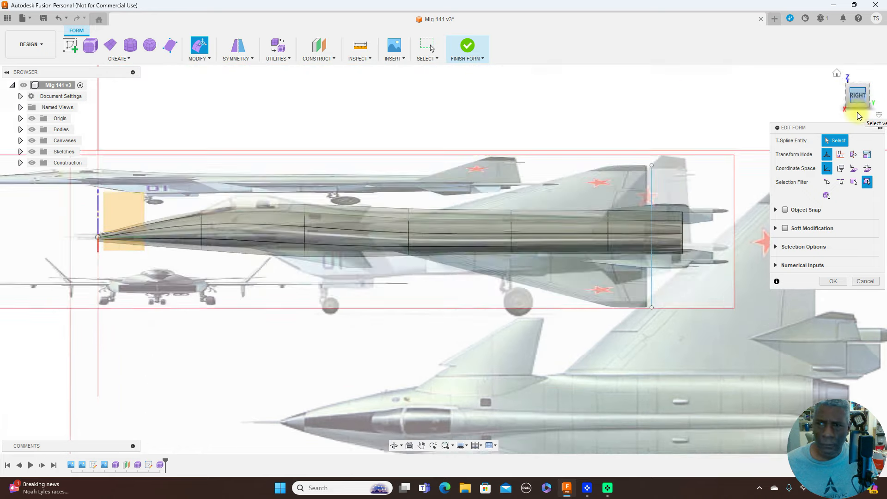
click(841, 95)
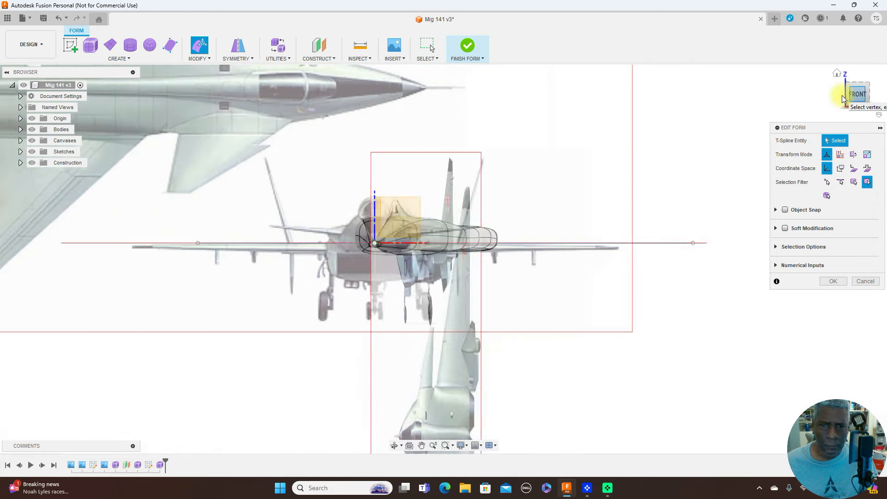
scroll(525, 152, up, 3)
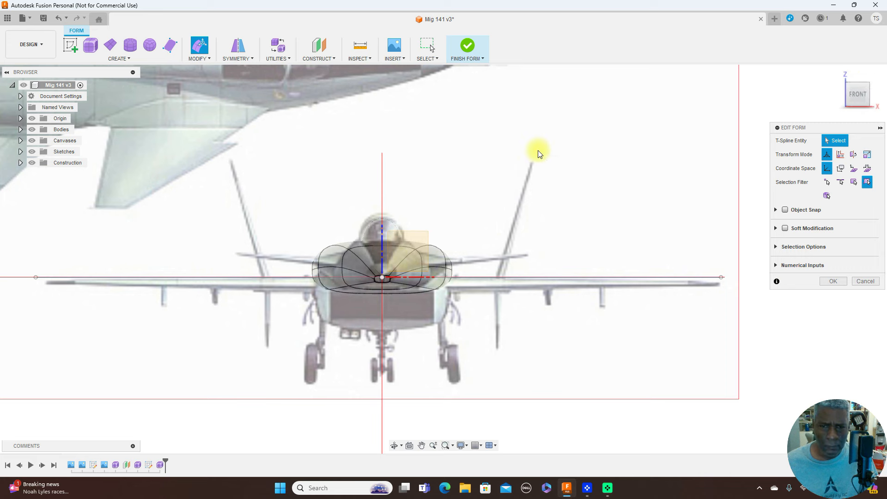
scroll(538, 151, up, 2)
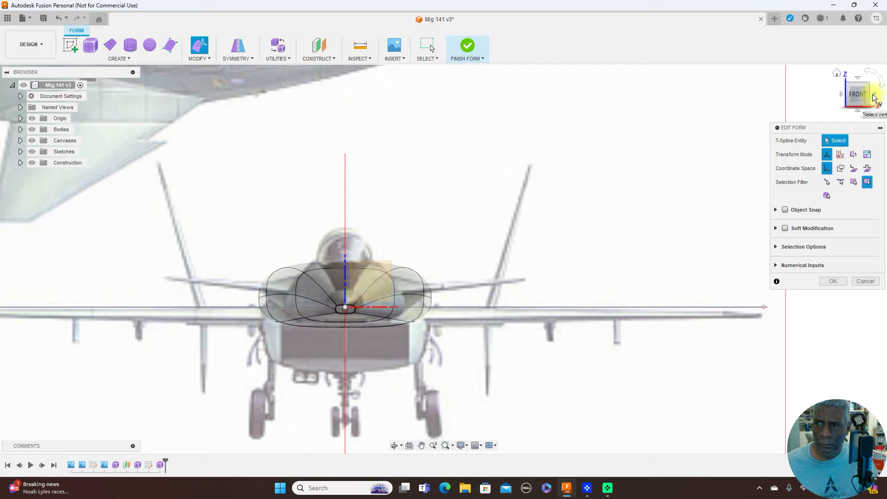
click(875, 95)
scroll(577, 149, down, 2)
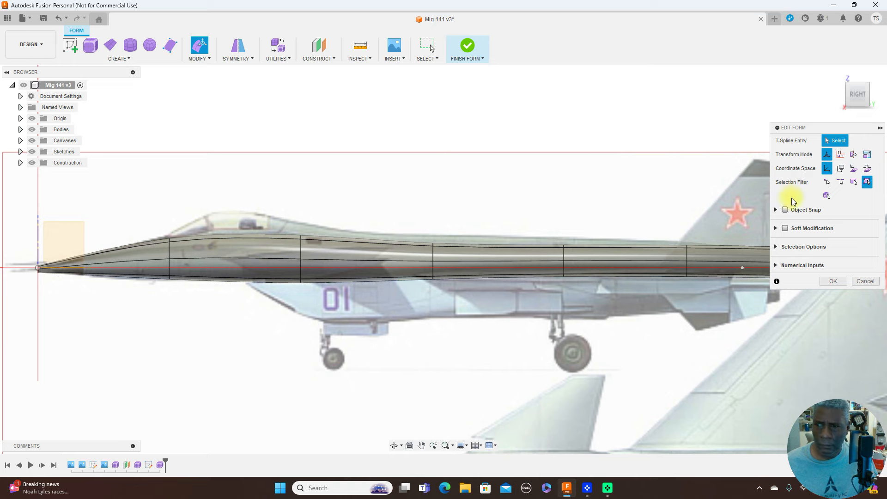
click(862, 90)
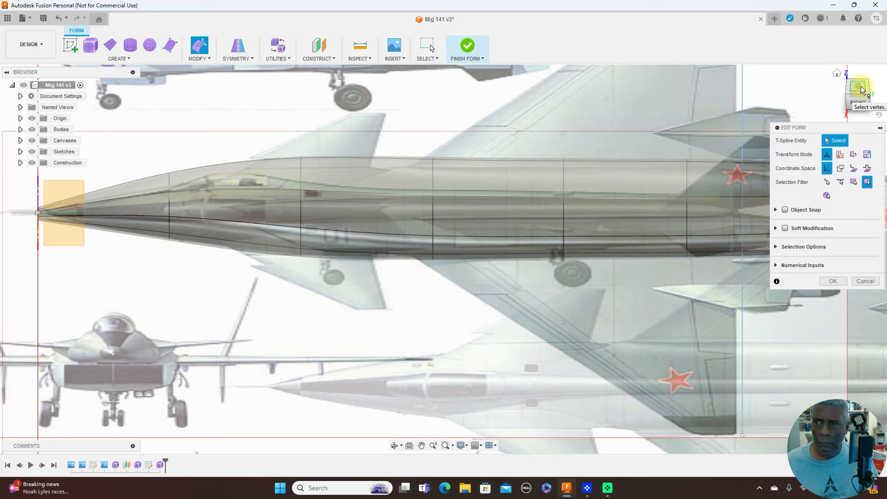
click(862, 90)
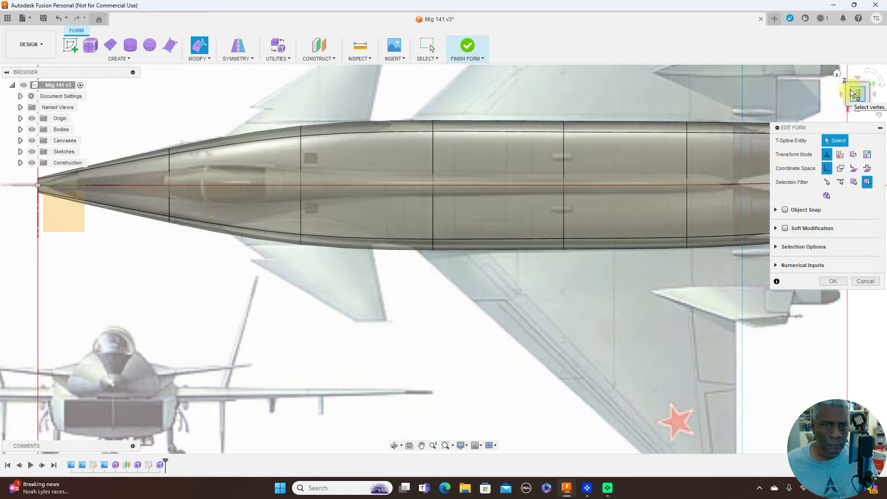
scroll(598, 273, down, 3)
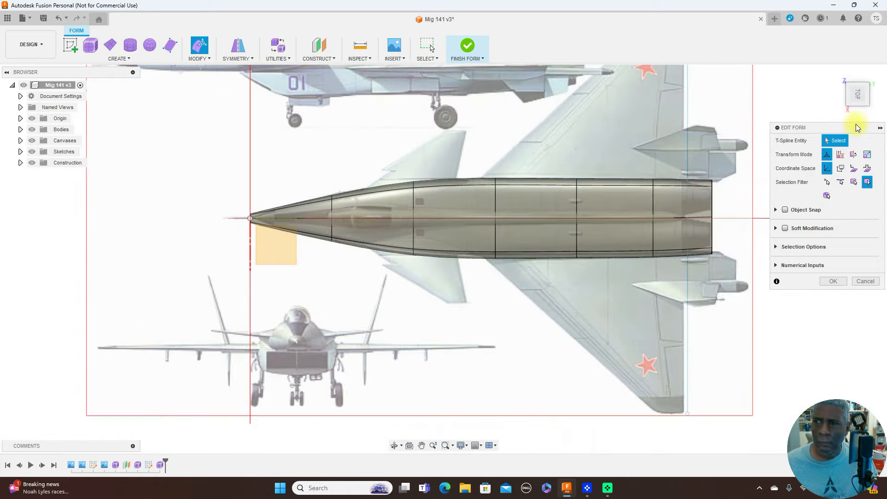
click(858, 110)
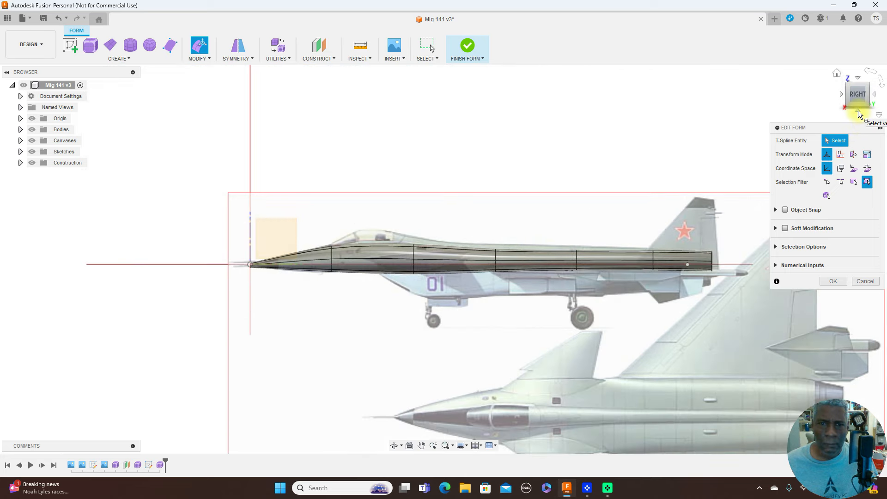
Examine the fuselage's cross-section against the front reference canvas, checking its height against the side profile
click(842, 94)
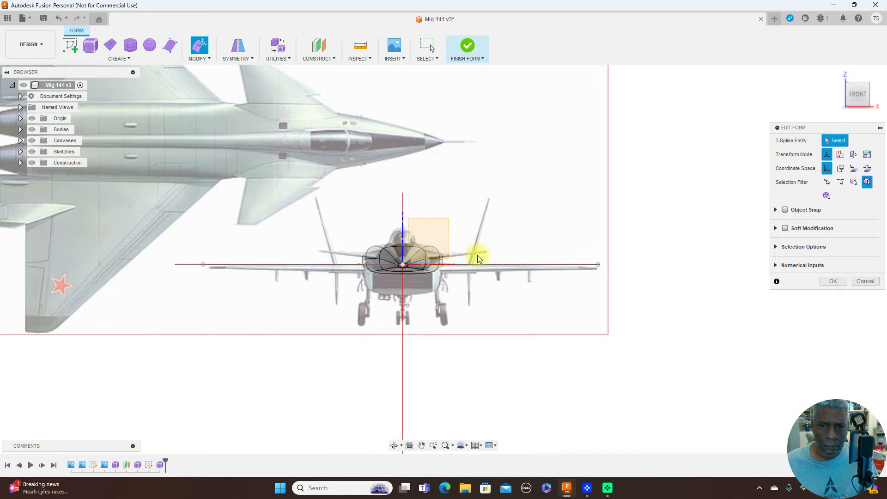
scroll(477, 255, up, 5)
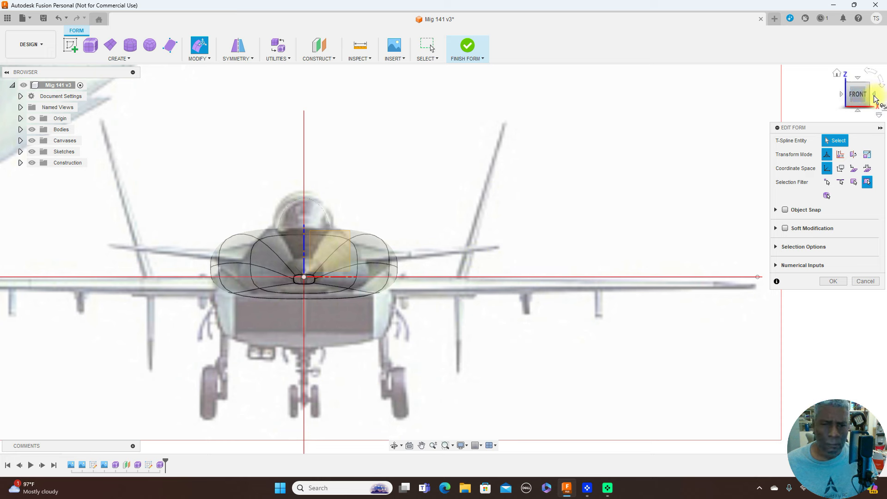
click(875, 98)
scroll(430, 159, down, 5)
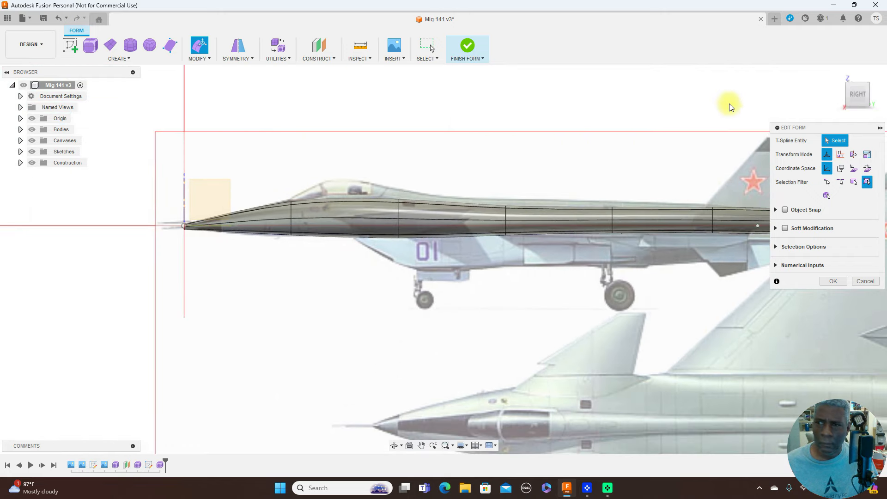
click(842, 92)
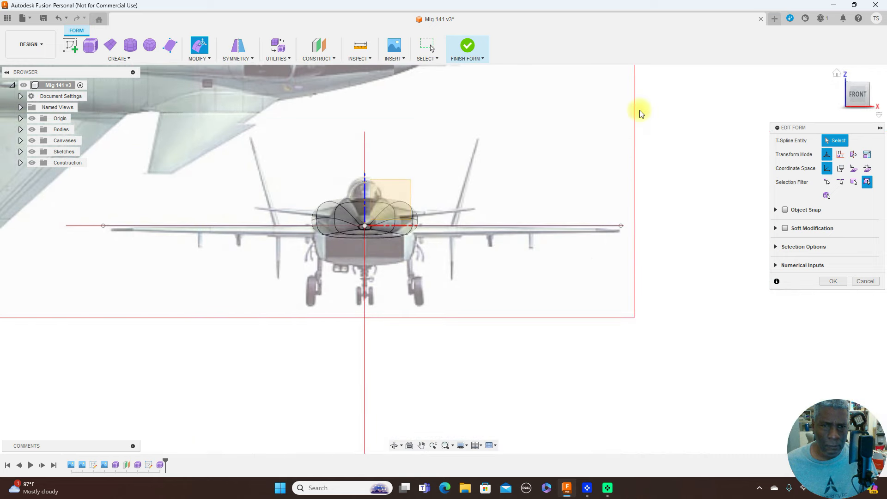
scroll(565, 131, up, 2)
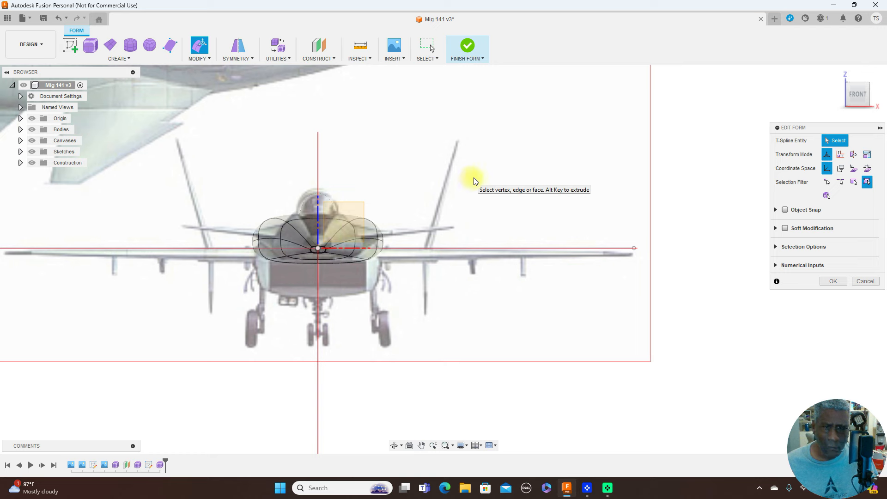
click(877, 95)
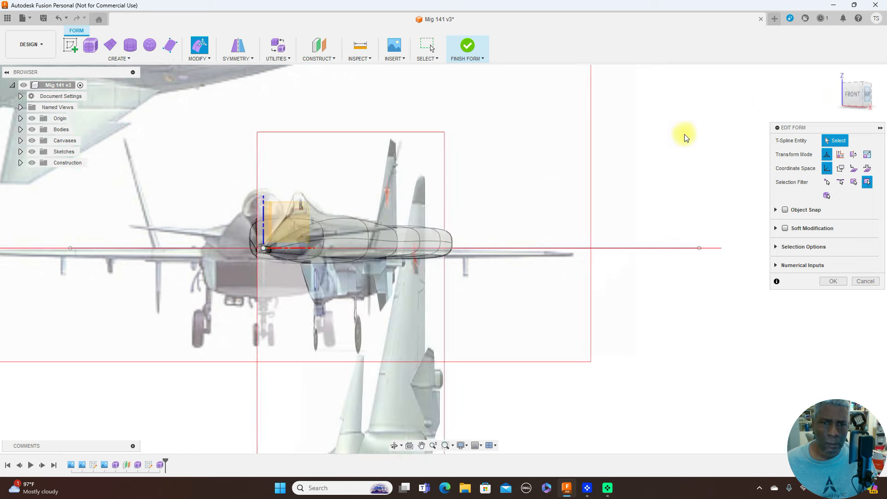
scroll(586, 177, down, 3)
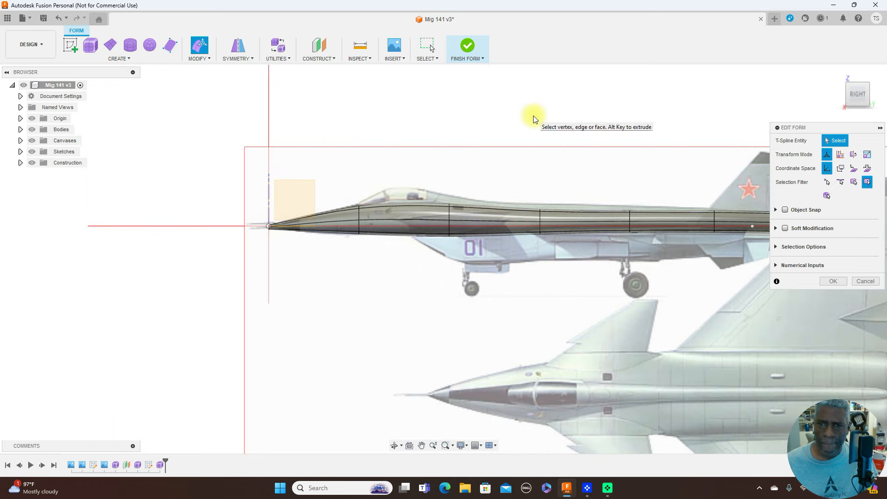
Switch the form to box display and lower the mid-side vertex of the ring at the canopy's front by about 10.4 mm
middle_drag(562, 125, 491, 133)
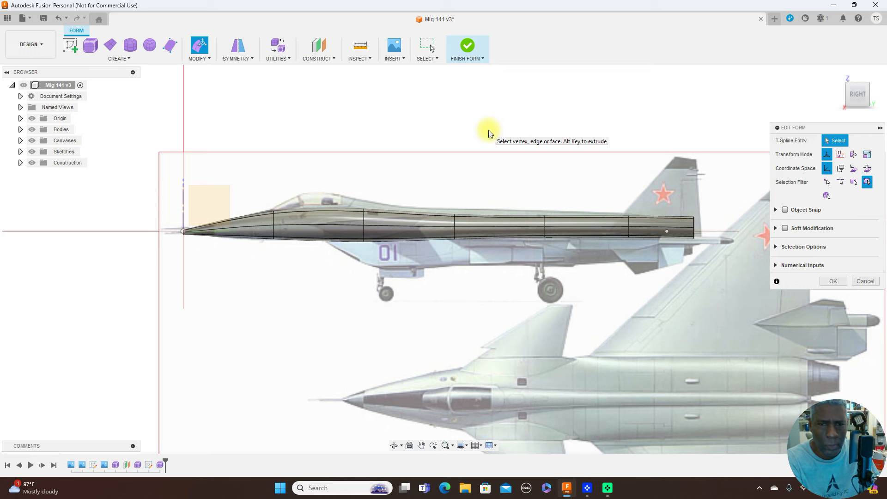
key(alt+1)
scroll(459, 166, up, 2)
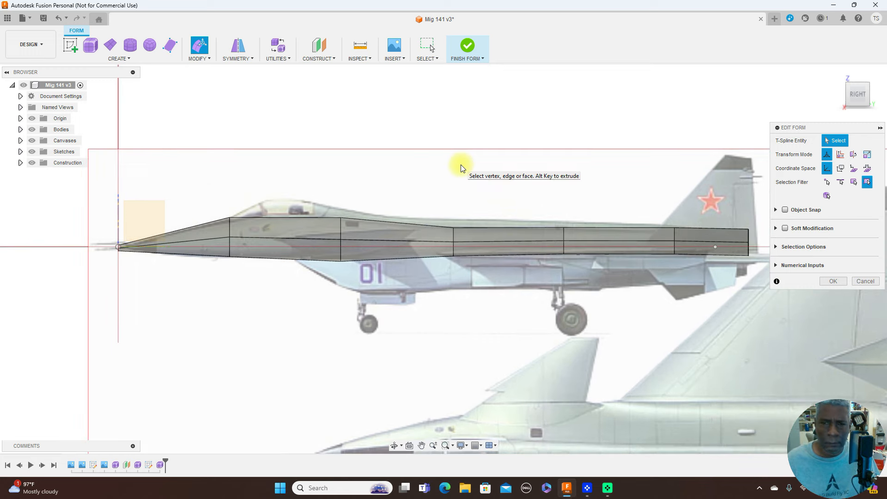
click(230, 238)
drag(240, 226, 240, 227)
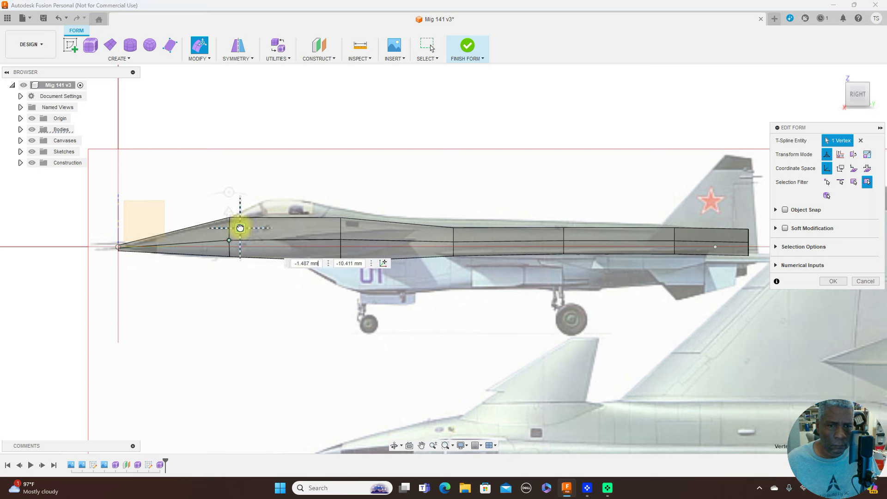
Raise the mid-side vertices of the third and fourth rings behind the nose tip about 4.5 and 1.5 mm; lower the fifth's about 3 mm
click(460, 233)
drag(465, 230, 466, 228)
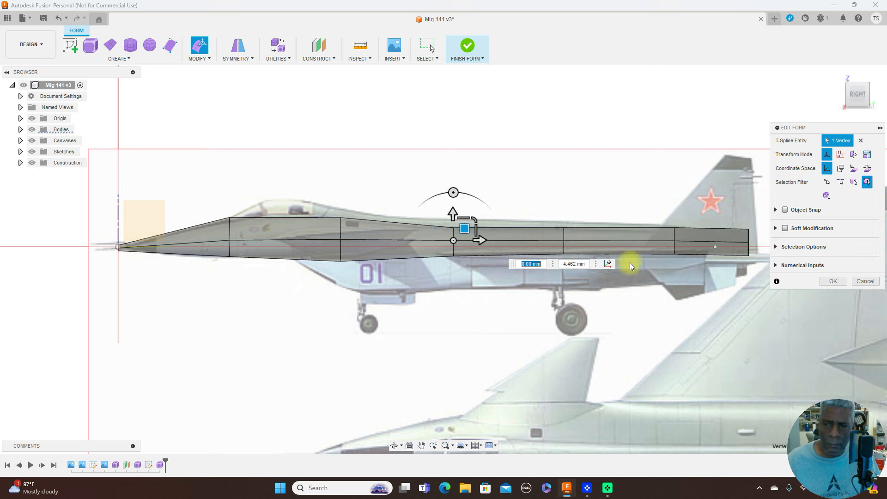
click(675, 241)
drag(682, 231, 686, 230)
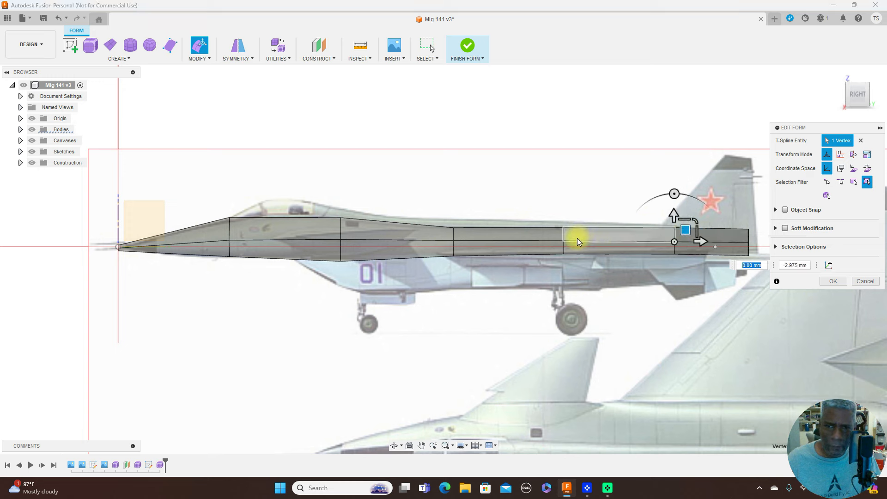
click(565, 241)
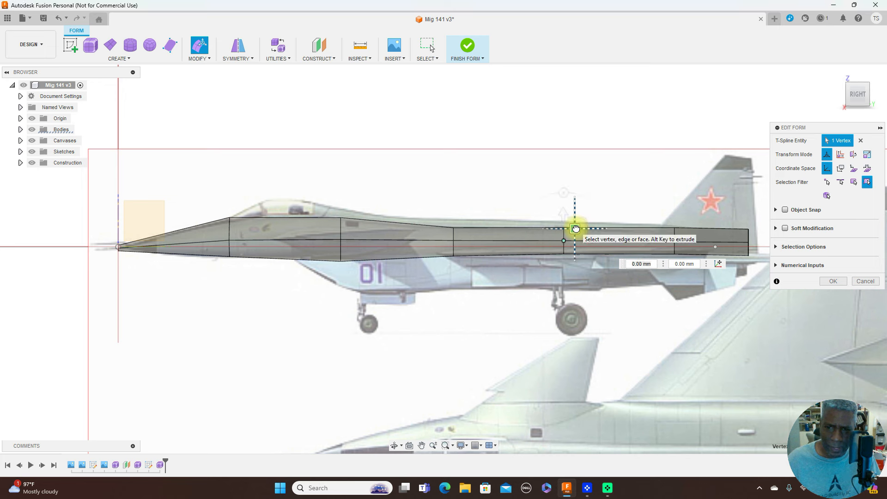
drag(576, 229, 576, 228)
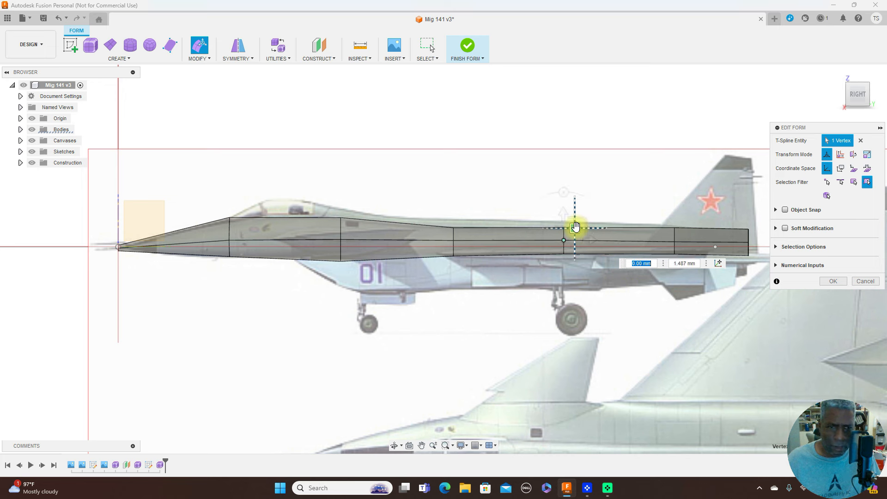
Lower the mid-side vertex of the canopy-front ring another 4.5 mm or so and return the form to smooth display
click(229, 239)
drag(239, 228, 239, 230)
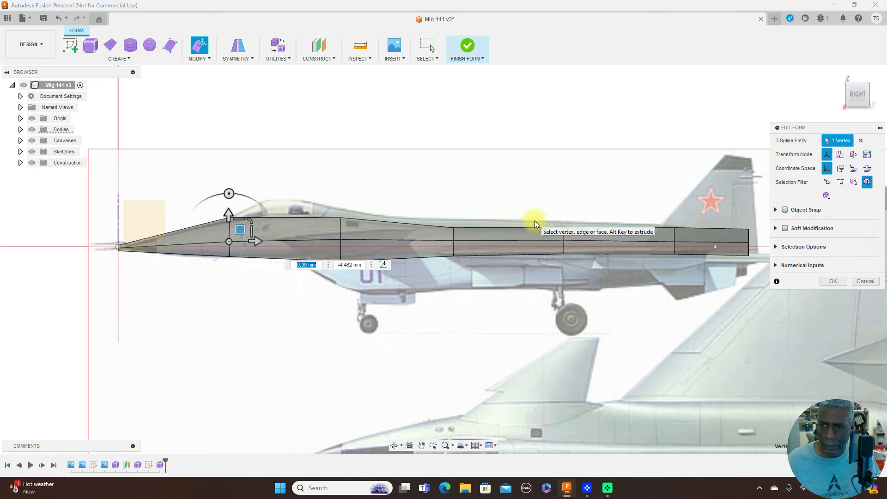
click(675, 245)
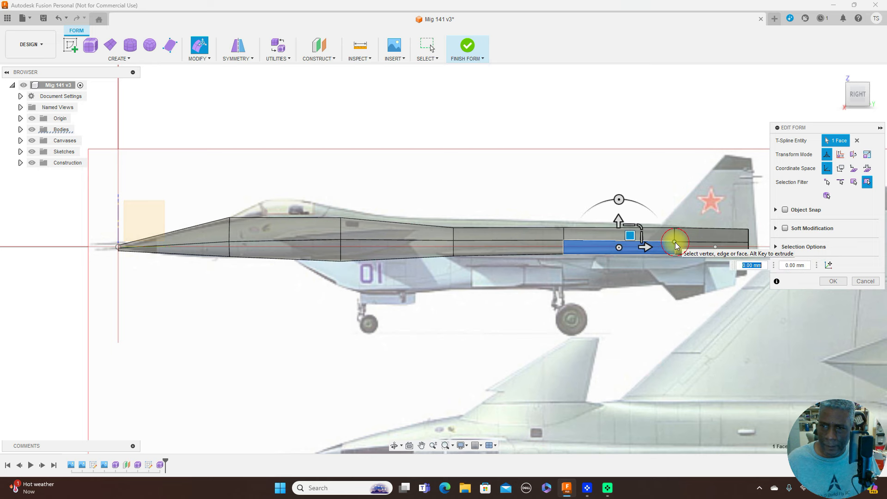
click(670, 168)
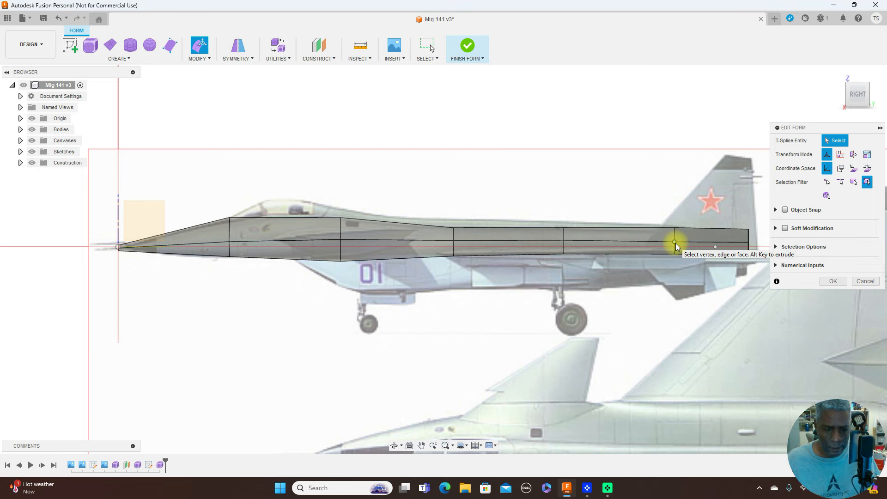
key(alt+3)
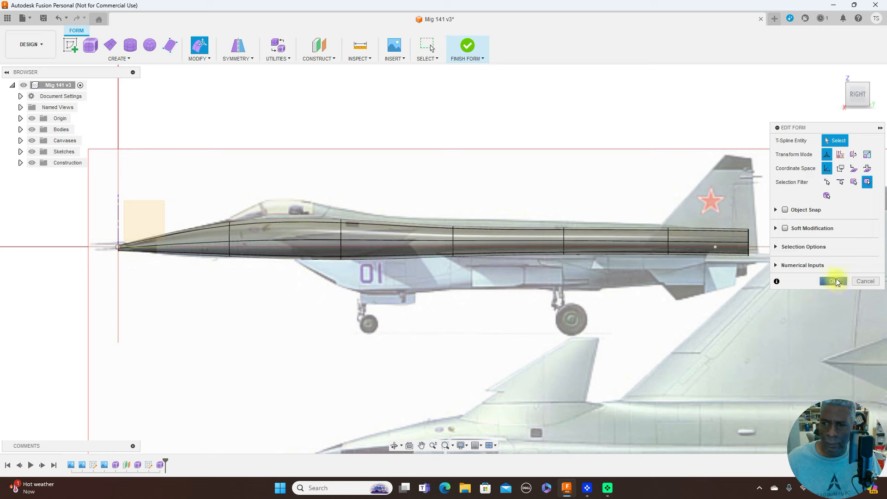
Accept the fuselage form edits and finish the form
click(835, 281)
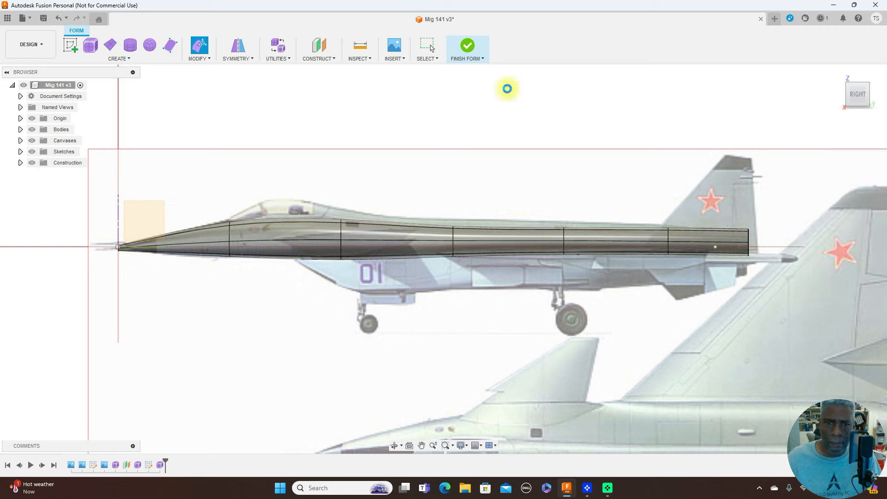
click(483, 59)
click(485, 69)
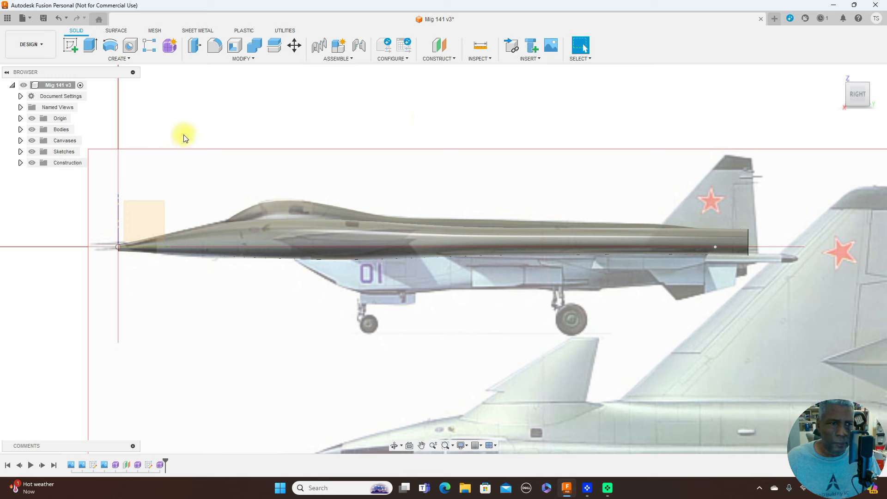
Hide Body1 and Body2, keeping only the fuselage form Body3 shown
click(20, 131)
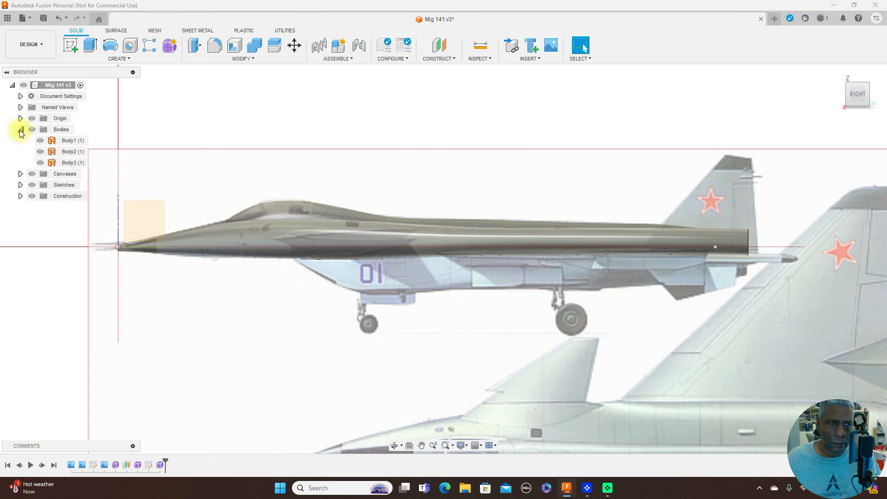
click(291, 208)
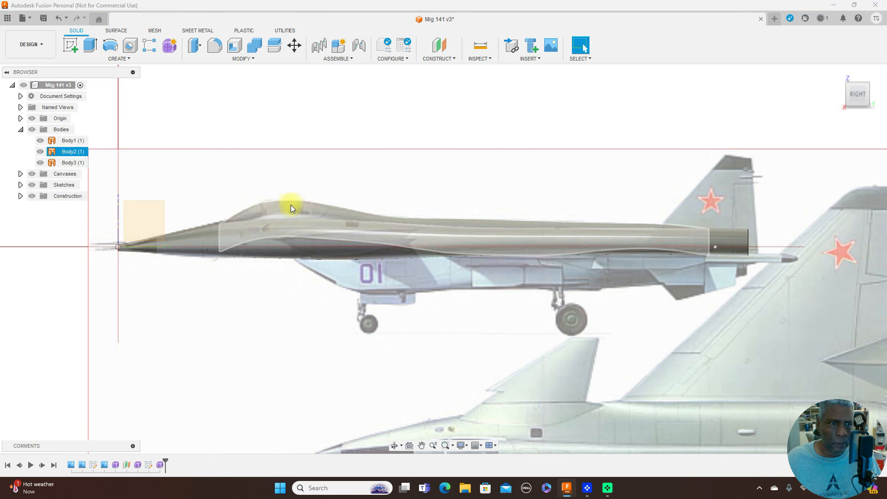
click(105, 127)
click(42, 151)
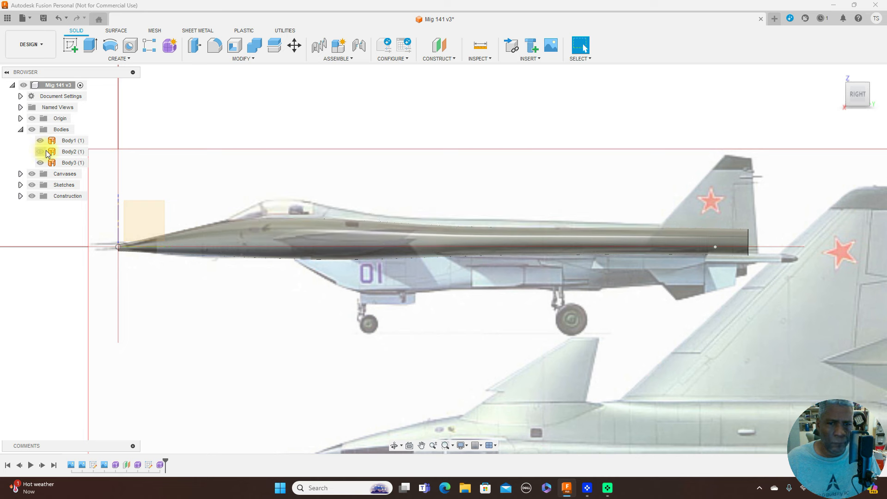
click(39, 140)
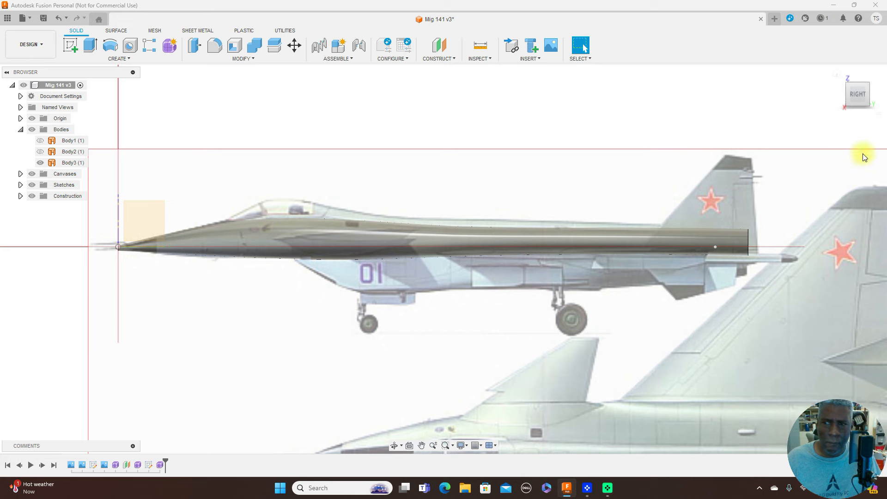
Compare the fuselage with the reference canvases in the front, right and top views
mouse_move(844, 96)
click(842, 95)
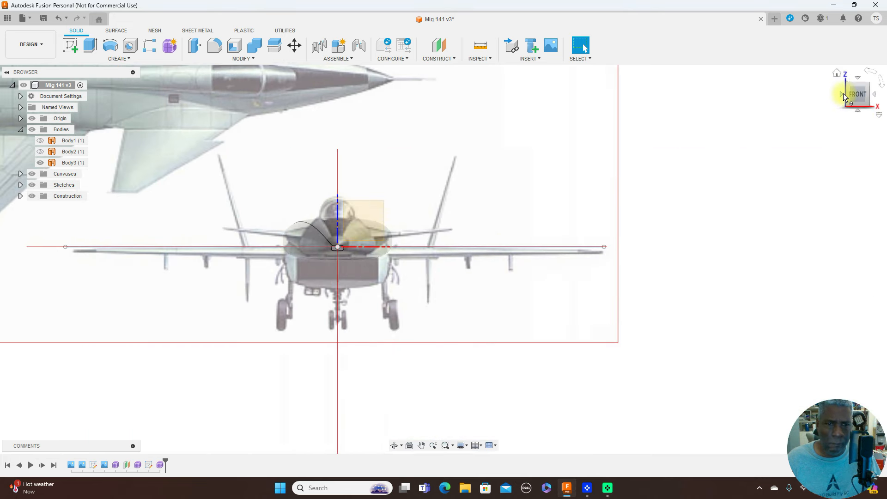
click(313, 233)
key(Escape)
click(874, 97)
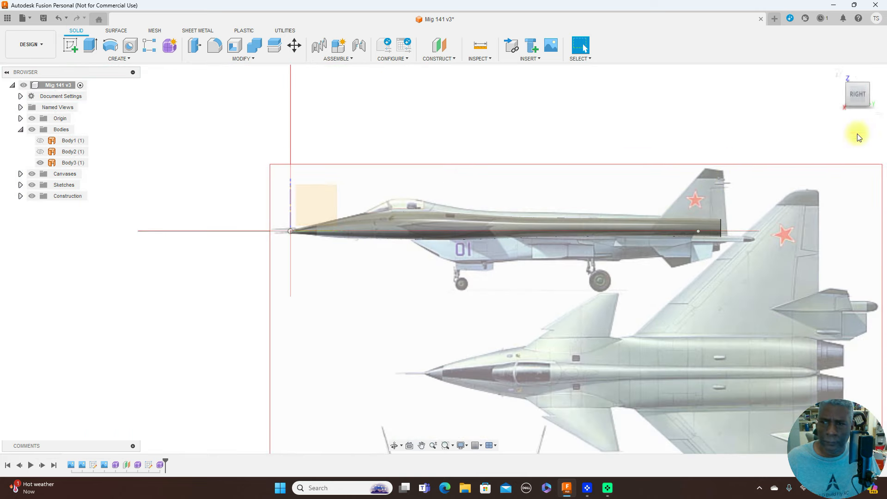
click(862, 82)
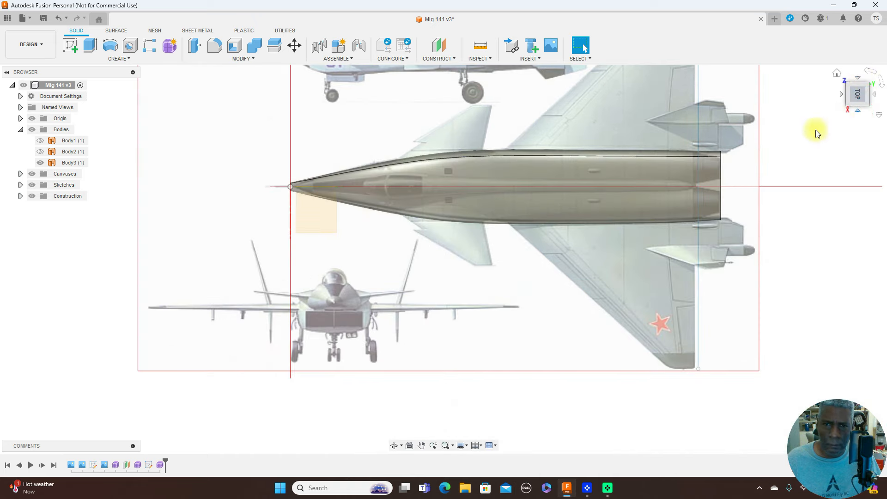
click(861, 112)
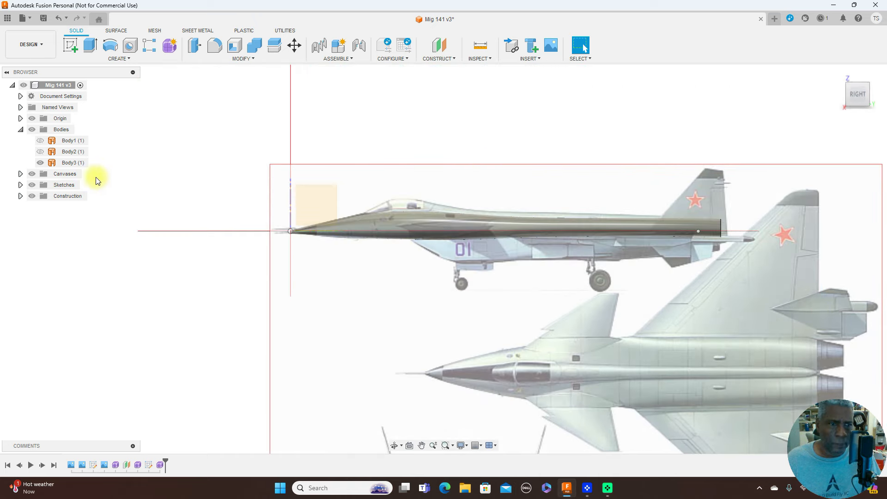
Hide the canvases to examine the bare fuselage shape from the side and rear, and show them again
click(32, 174)
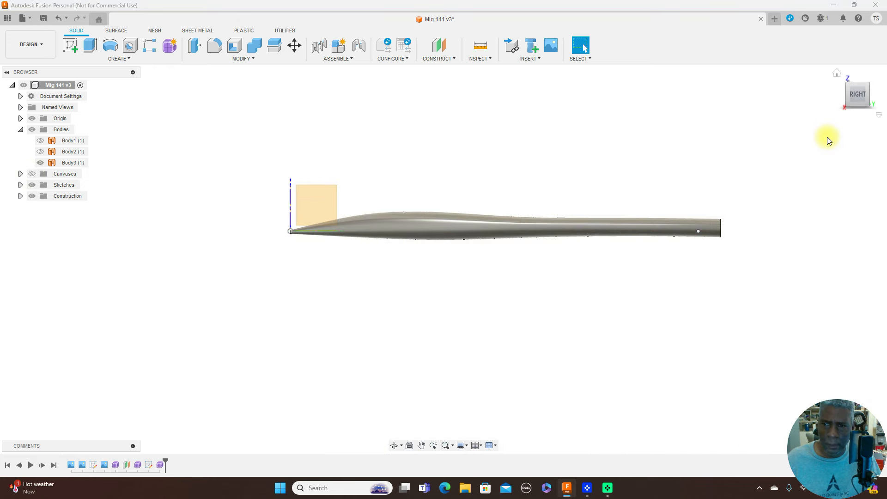
mouse_move(858, 88)
mouse_move(858, 85)
mouse_down()
mouse_move(860, 142)
mouse_move(58, 120)
mouse_move(95, 87)
mouse_move(117, 83)
mouse_move(117, 92)
mouse_move(16, 98)
mouse_move(834, 93)
mouse_move(812, 79)
mouse_move(715, 91)
mouse_move(721, 83)
mouse_move(858, 88)
mouse_move(852, 96)
mouse_up()
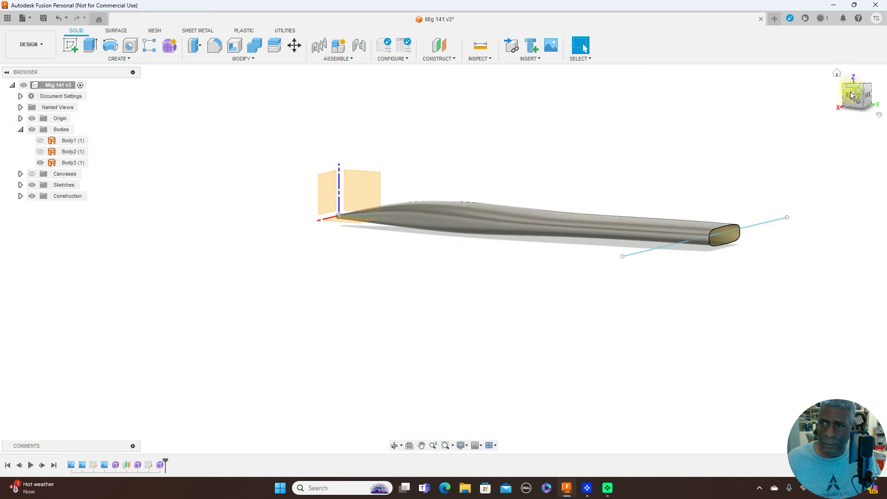
click(853, 96)
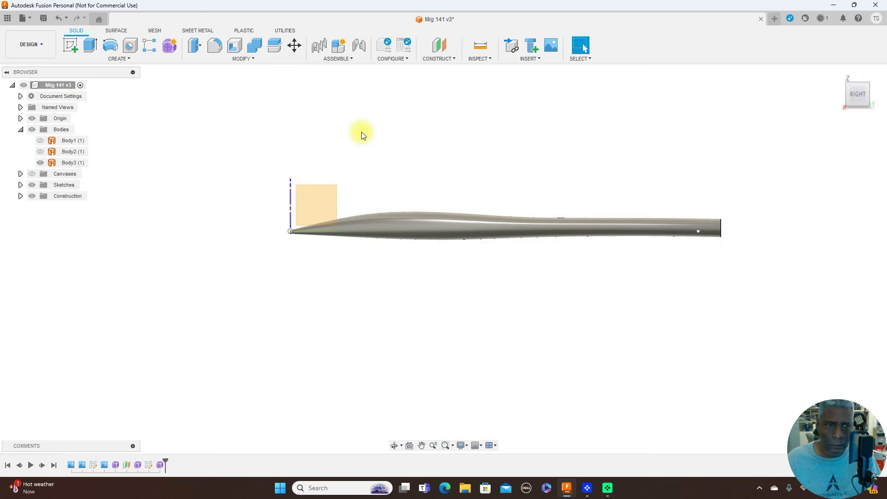
click(34, 175)
Create a construction plane offset 350 mm from the front origin plane at the nose, at the canopy's front edge
scroll(353, 249, up, 2)
middle_drag(543, 311, 479, 333)
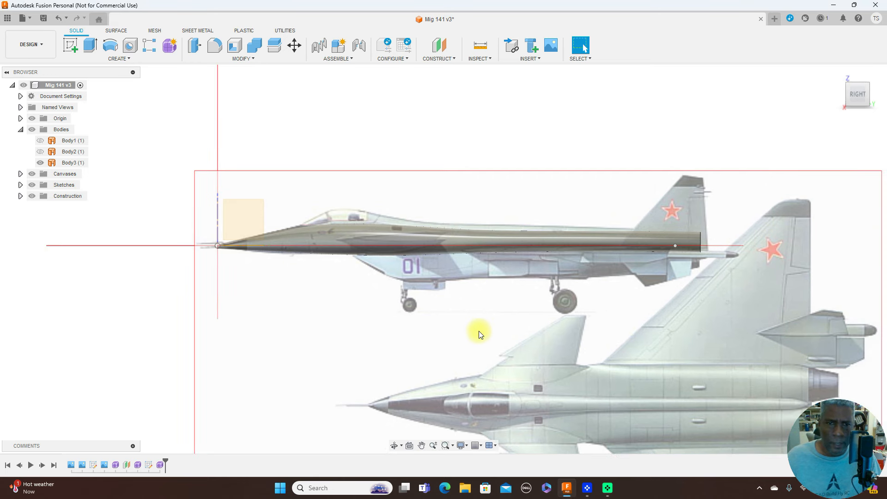
scroll(479, 333, up, 1)
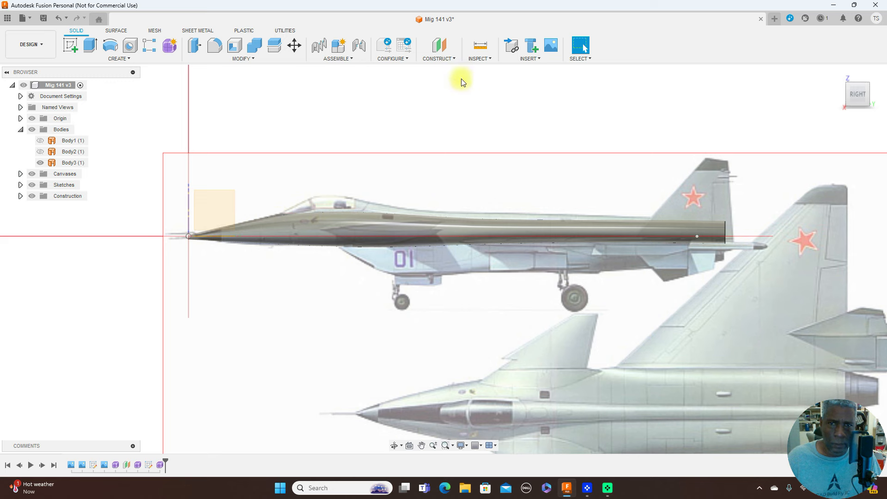
click(448, 59)
click(442, 69)
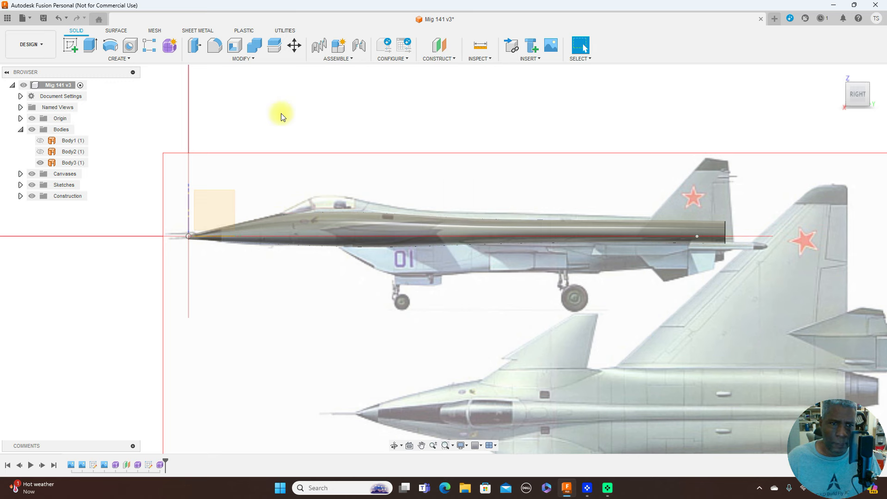
click(190, 201)
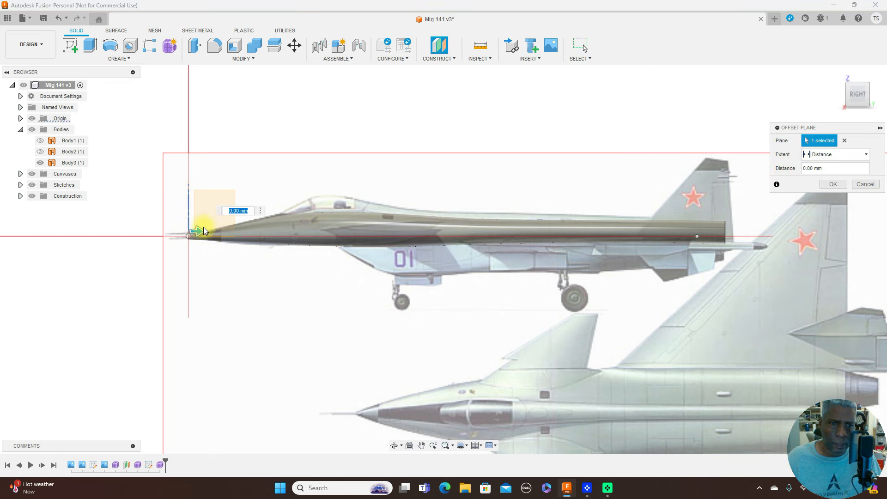
drag(208, 237, 292, 235)
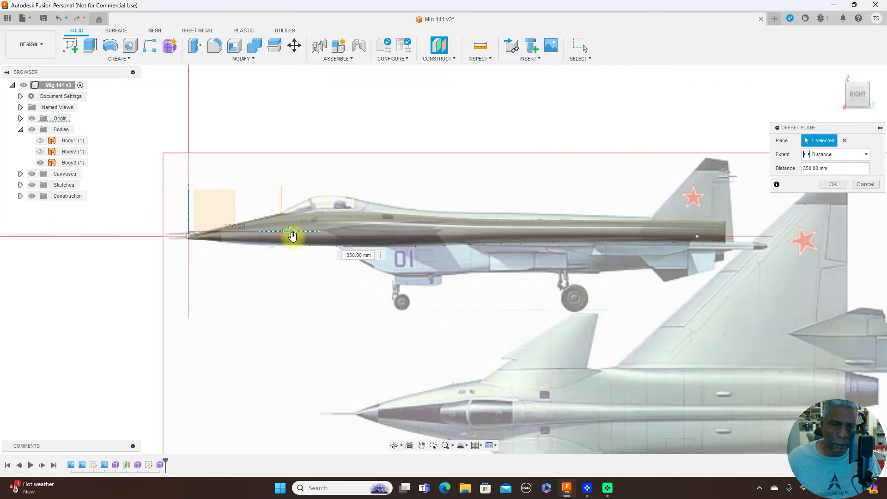
scroll(293, 236, up, 3)
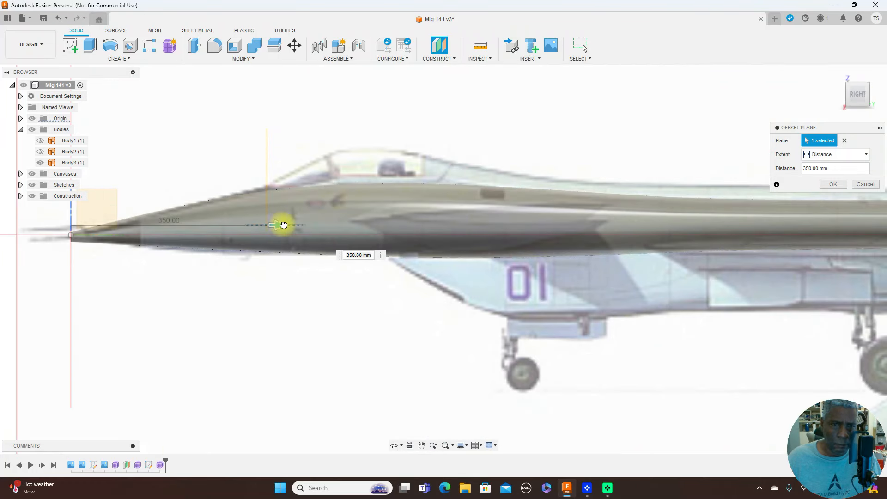
scroll(278, 225, up, 1)
scroll(277, 225, down, 3)
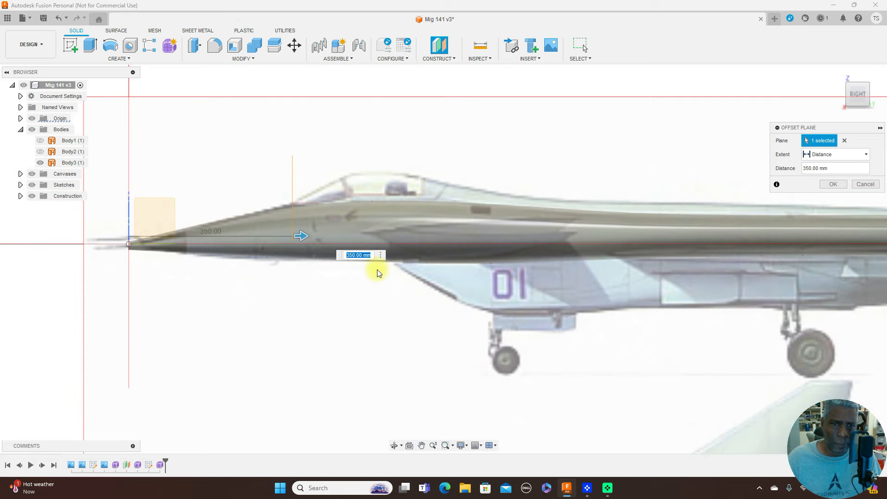
click(832, 185)
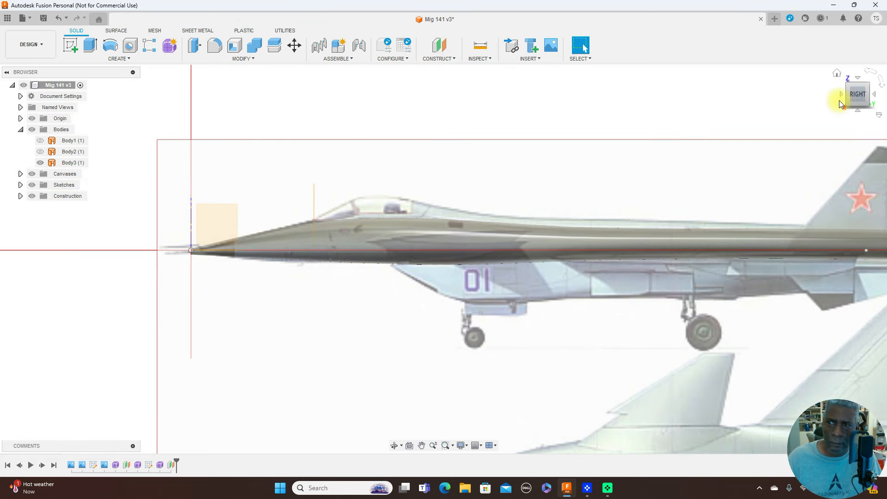
drag(852, 96, 40, 96)
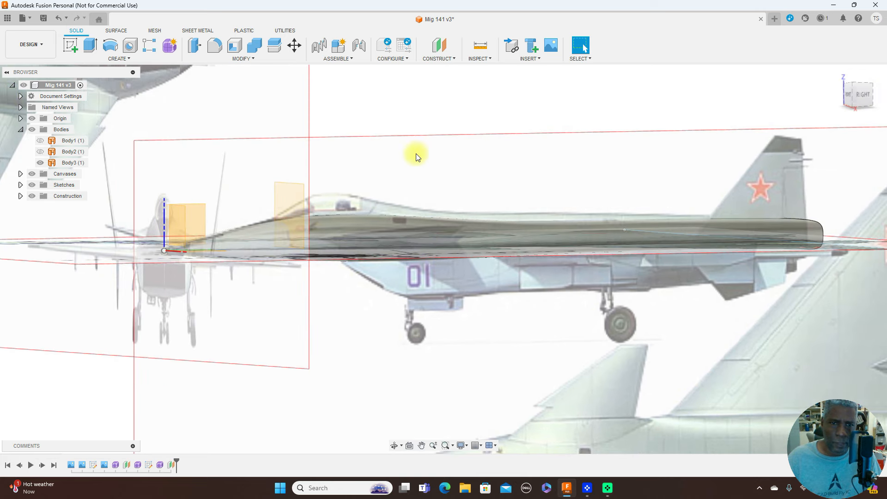
click(296, 199)
click(73, 45)
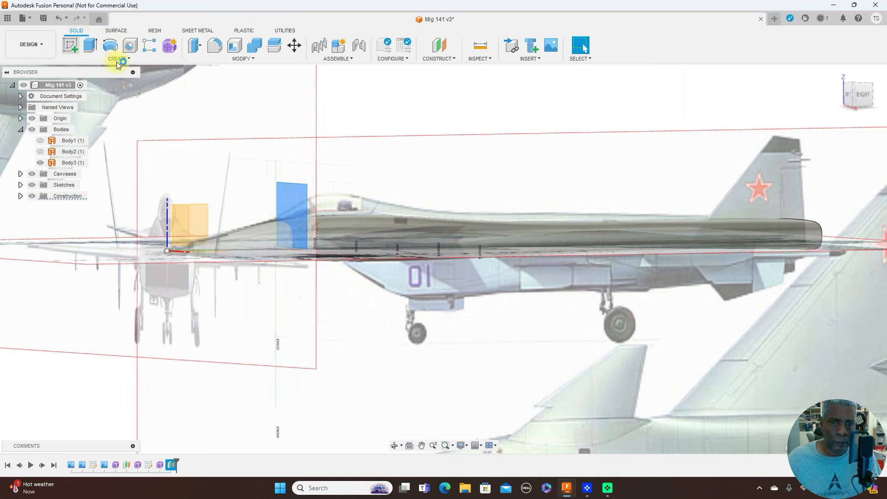
scroll(447, 202, down, 1)
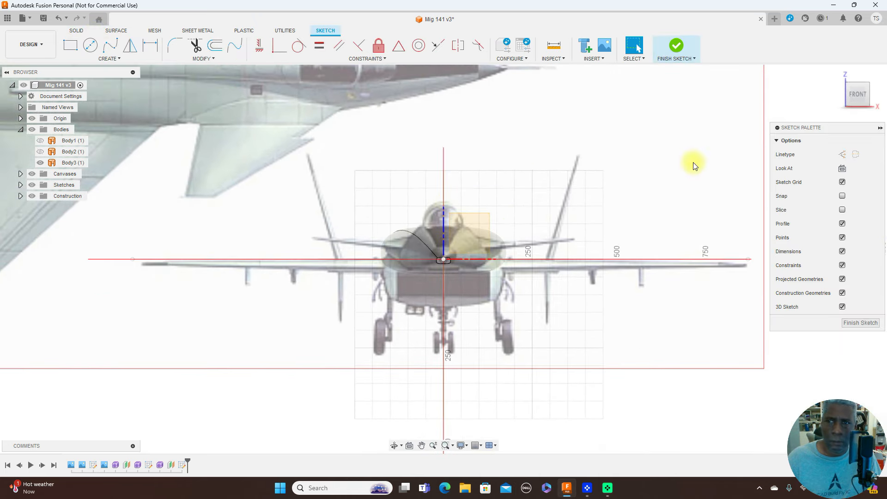
click(861, 323)
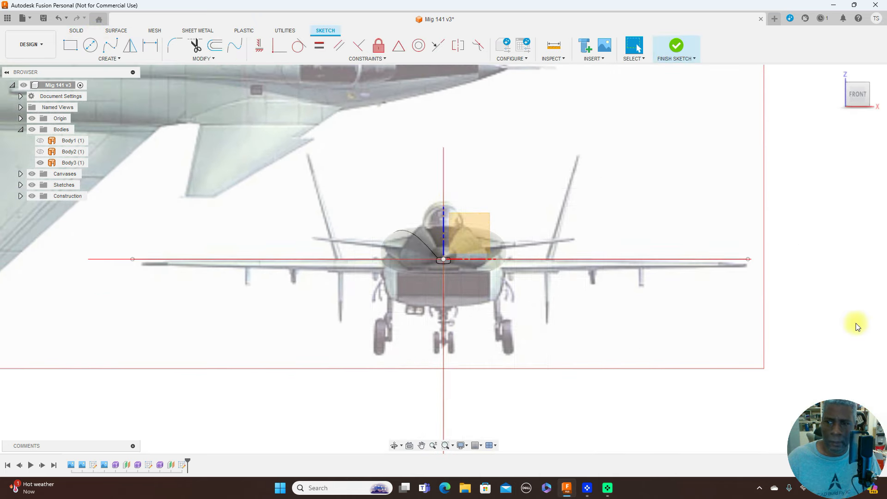
right_click(183, 466)
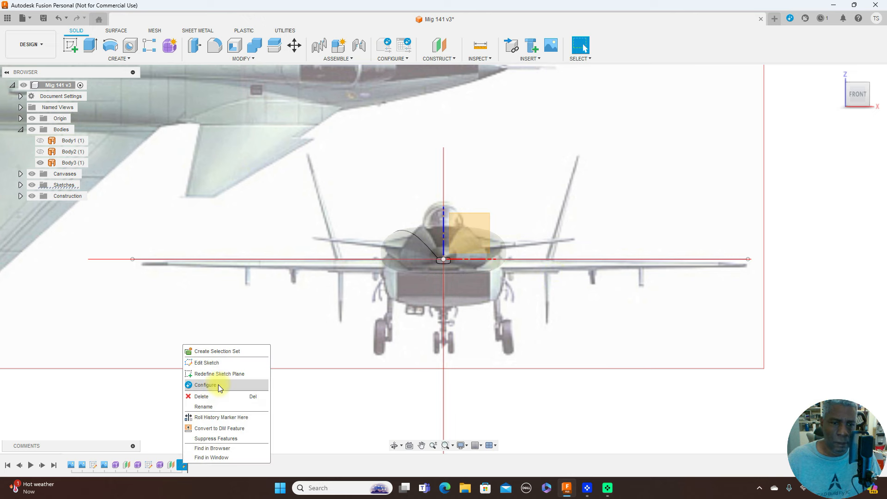
click(217, 396)
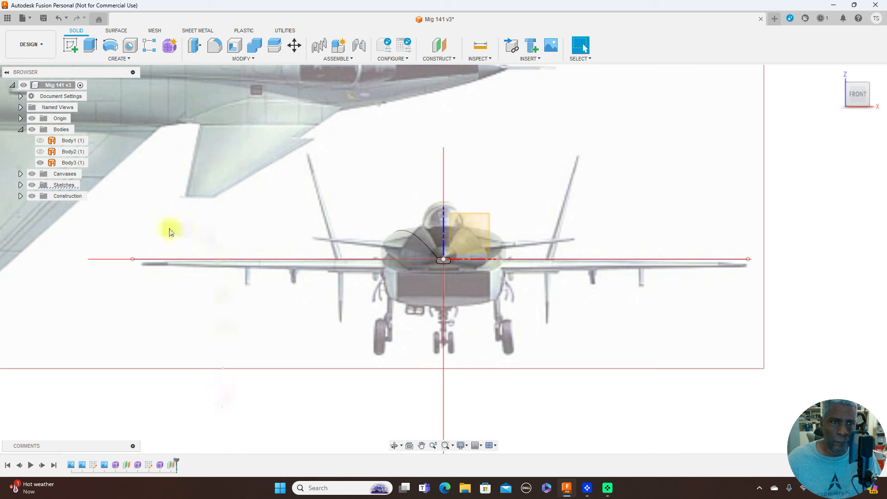
Start a form, show Plane2, and draw a cylinder base about 121 mm in diameter on it, centred on the canopy in the front view
click(168, 48)
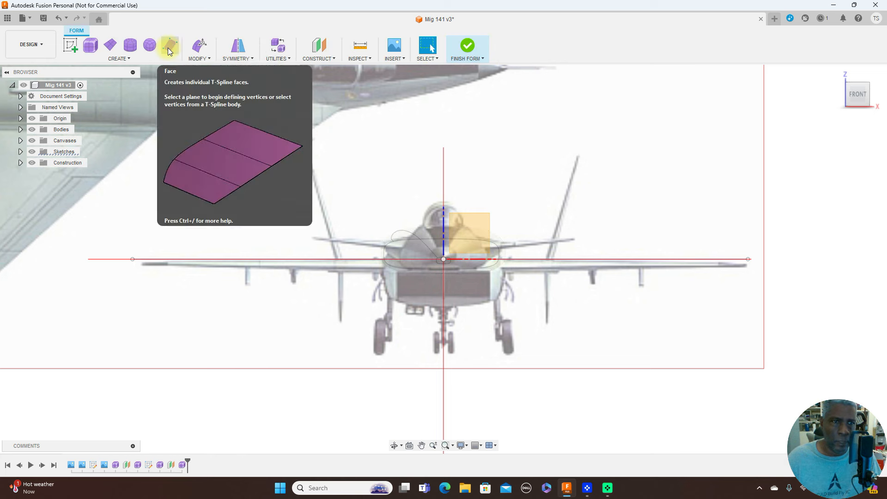
click(134, 45)
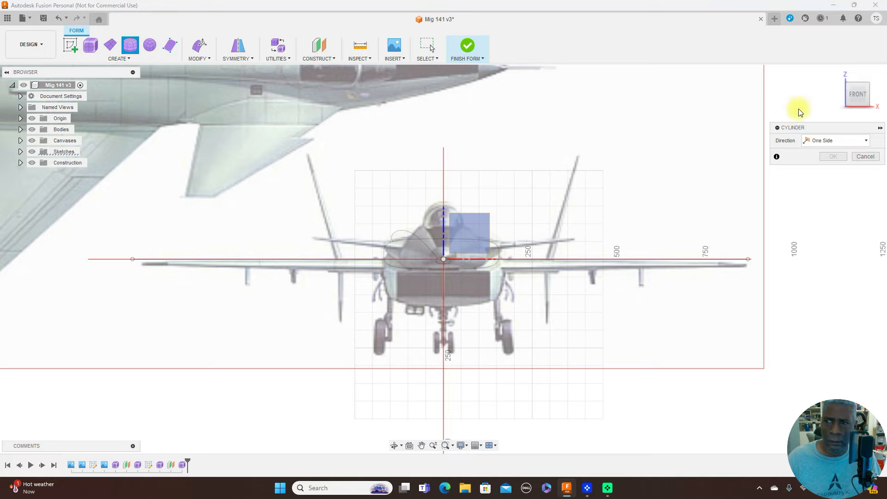
click(867, 98)
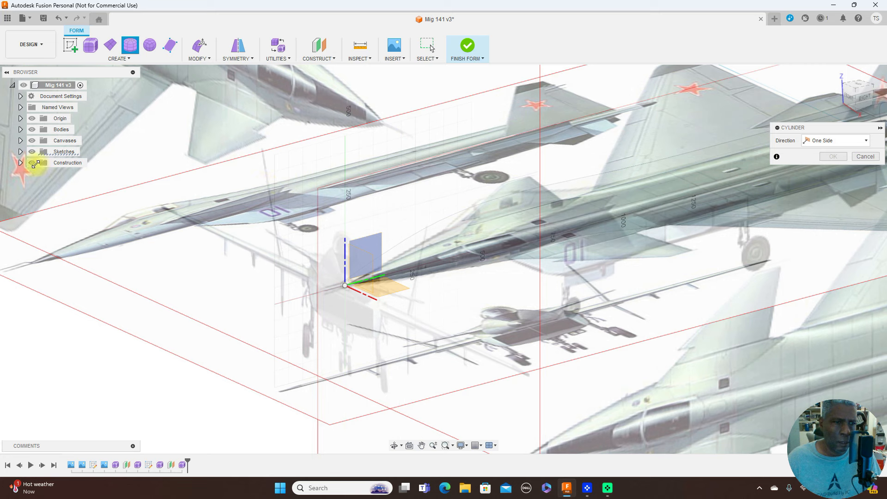
click(20, 162)
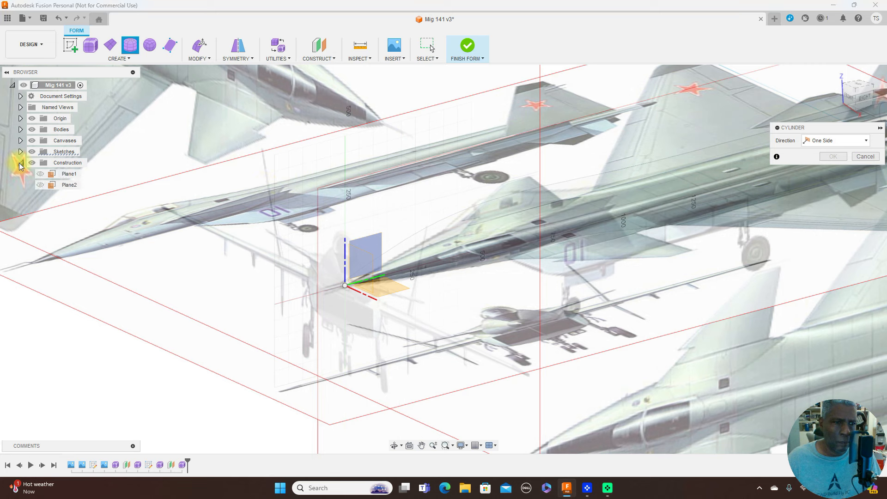
click(40, 185)
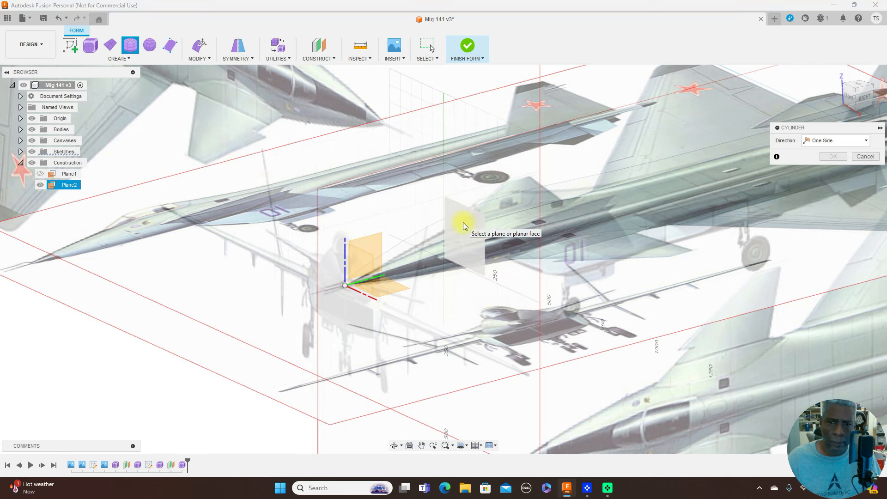
click(852, 94)
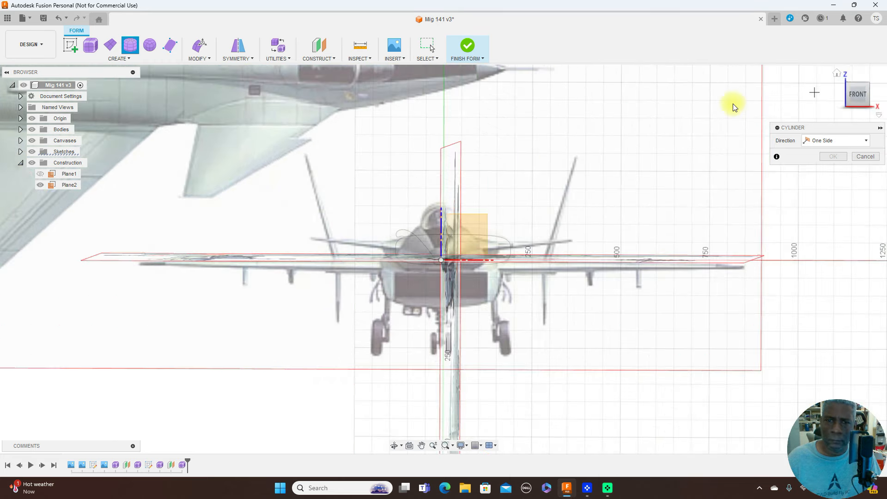
click(444, 259)
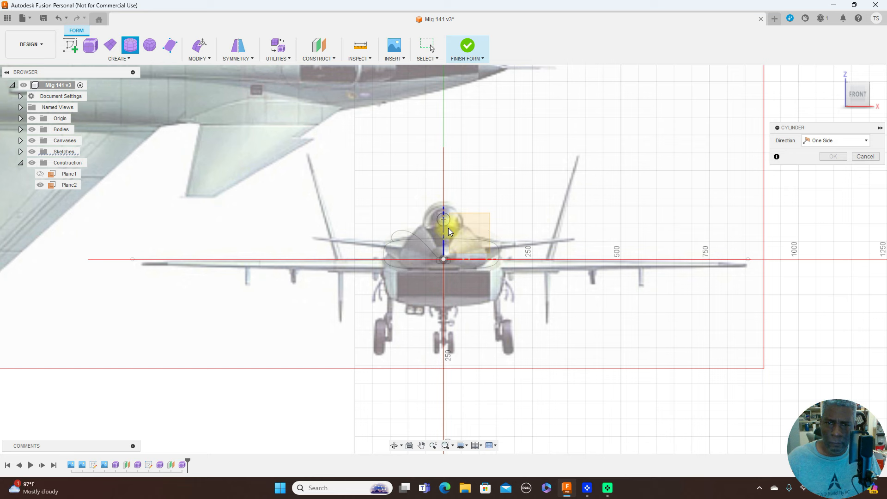
click(455, 240)
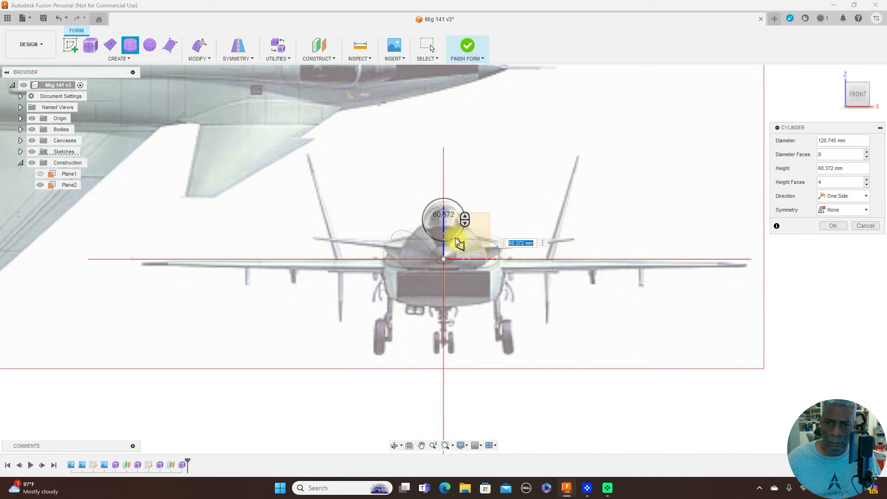
Extend the cylinder to 1550 mm along the fuselage with 7 height faces and create it
click(875, 96)
middle_drag(623, 157, 517, 145)
drag(391, 211, 678, 204)
scroll(699, 153, down, 2)
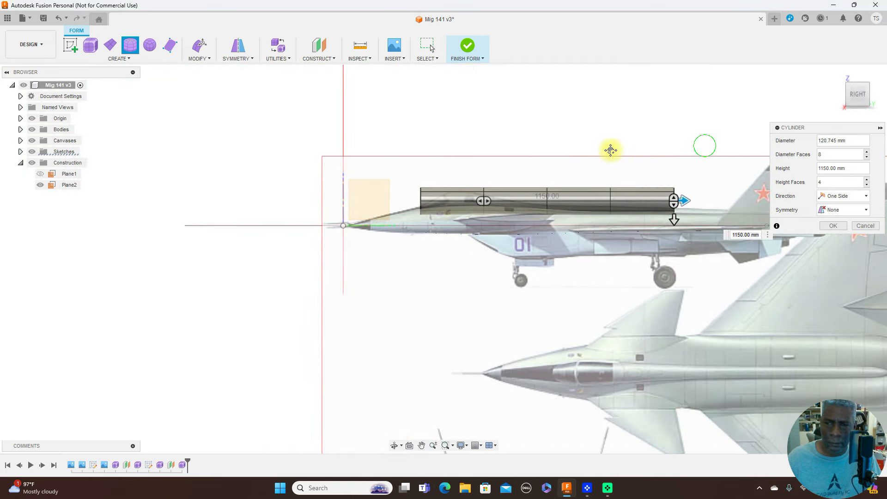
middle_drag(611, 151, 407, 157)
click(859, 78)
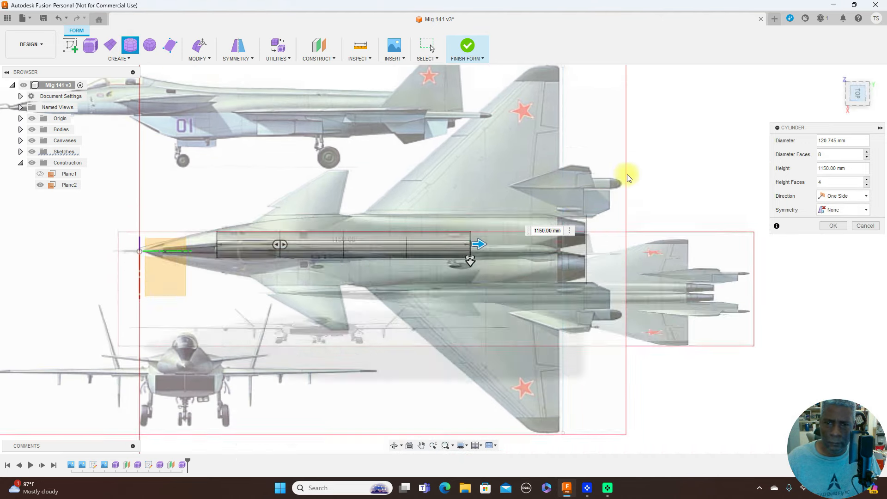
drag(481, 257, 576, 263)
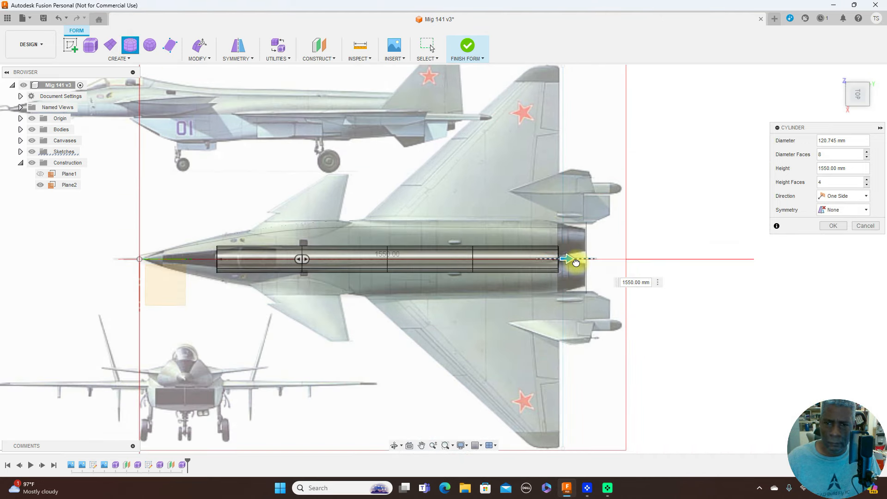
click(855, 112)
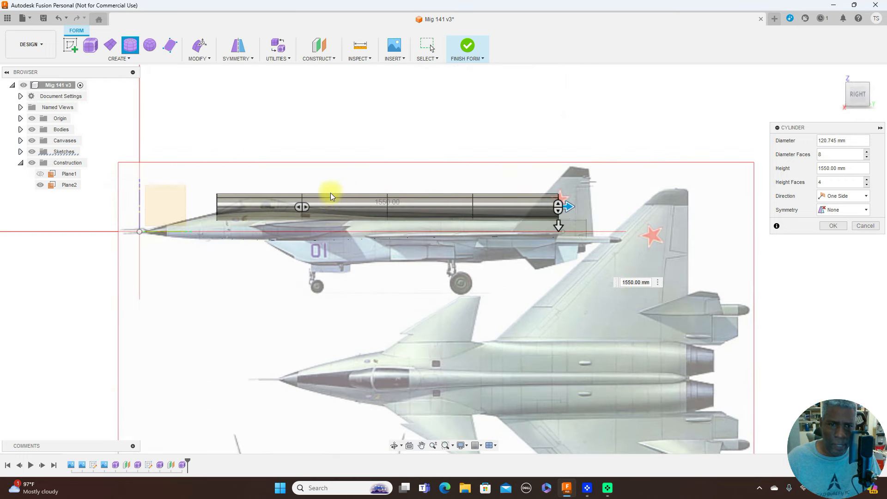
drag(305, 205, 345, 206)
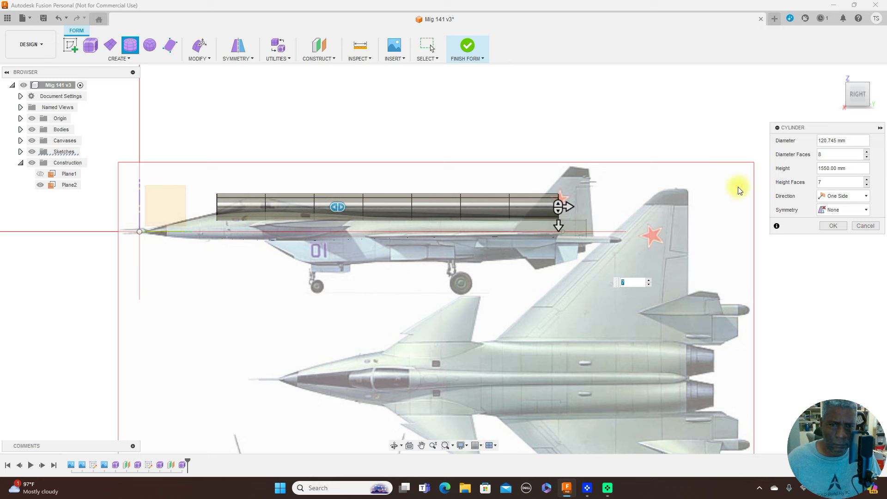
click(832, 225)
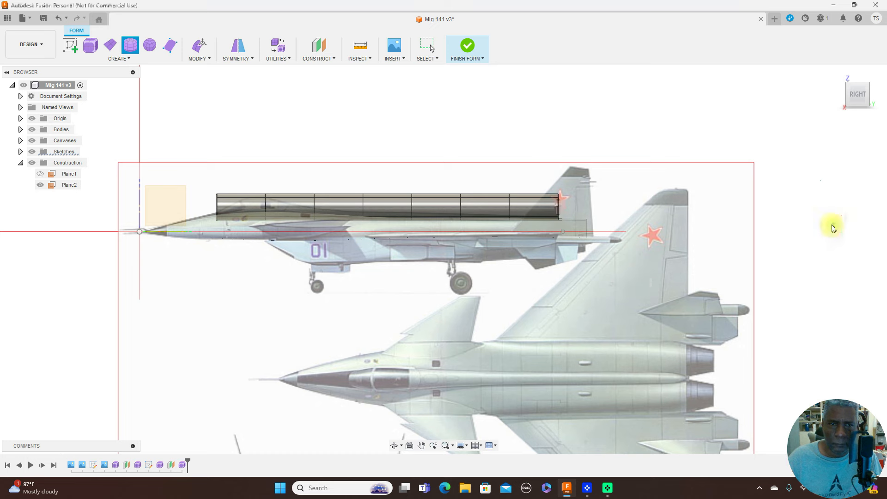
Set the new cylinder body's opacity to 60% so the side reference canvas shows through
scroll(544, 185, up, 2)
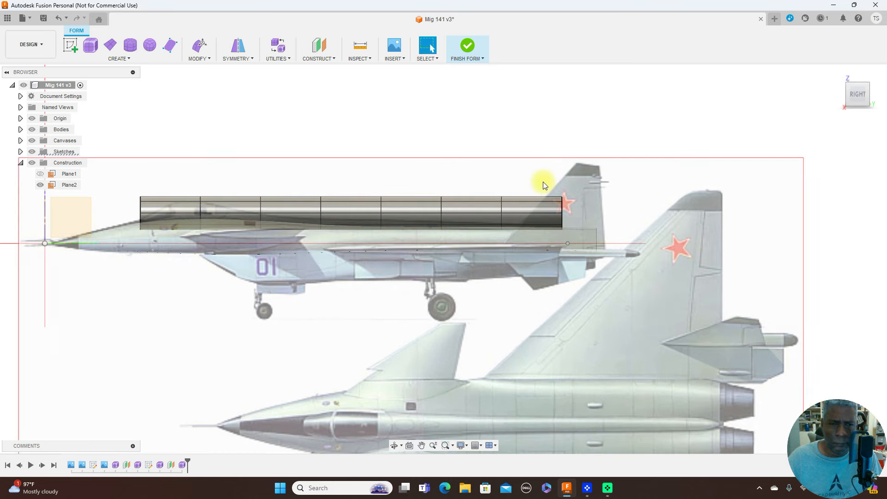
scroll(544, 185, down, 2)
middle_drag(514, 122, 595, 116)
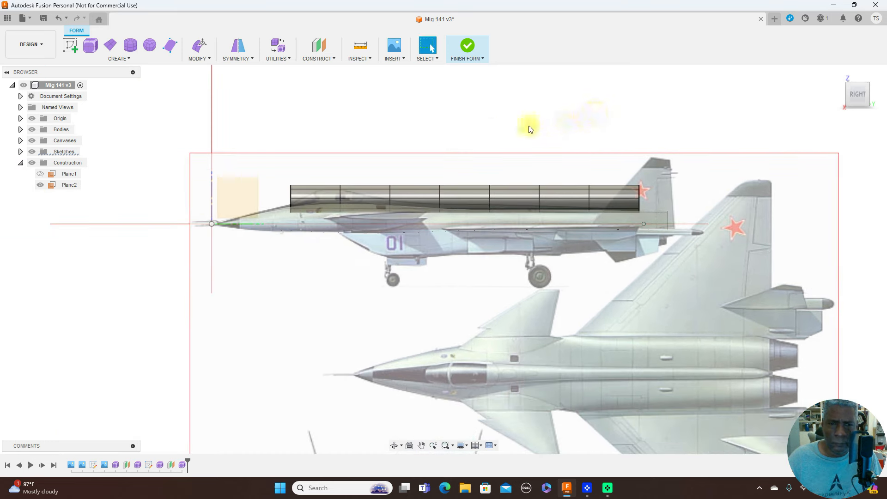
scroll(489, 133, up, 3)
middle_drag(505, 133, 541, 99)
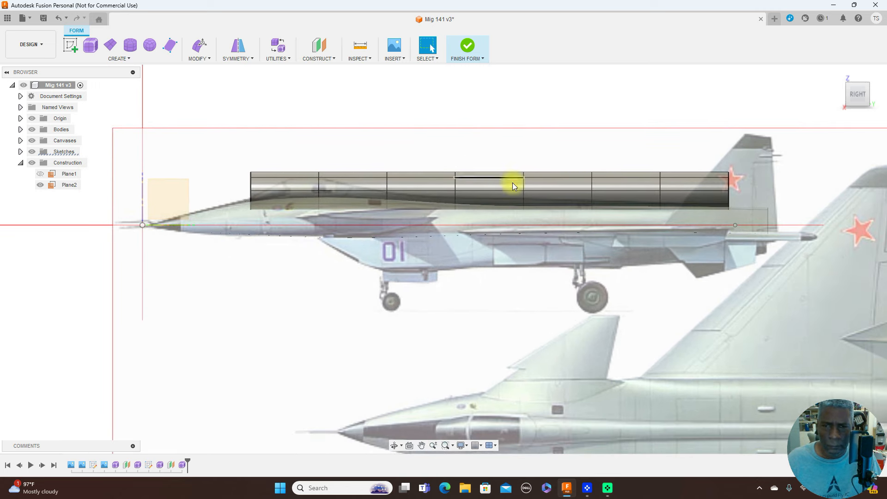
scroll(512, 185, down, 1)
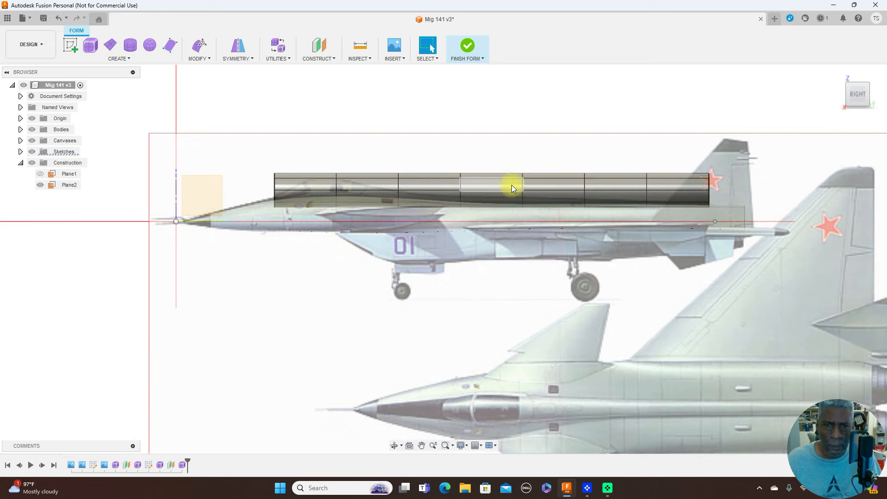
click(20, 129)
right_click(65, 144)
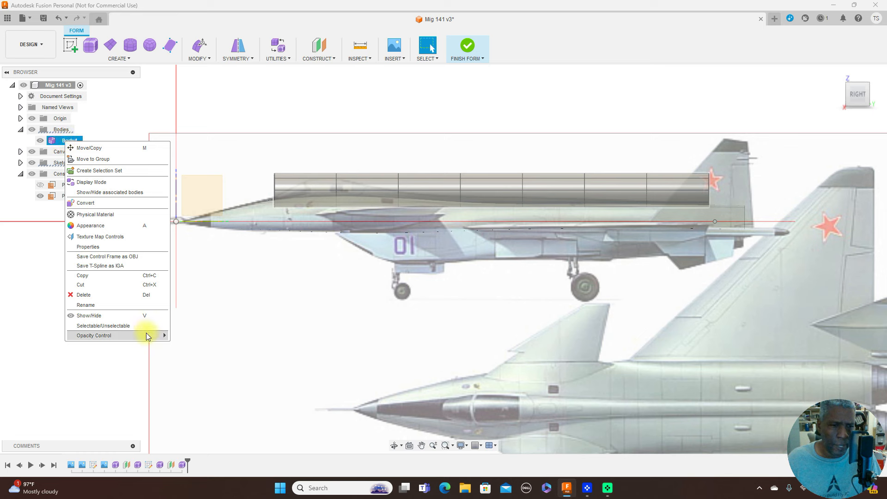
mouse_move(147, 336)
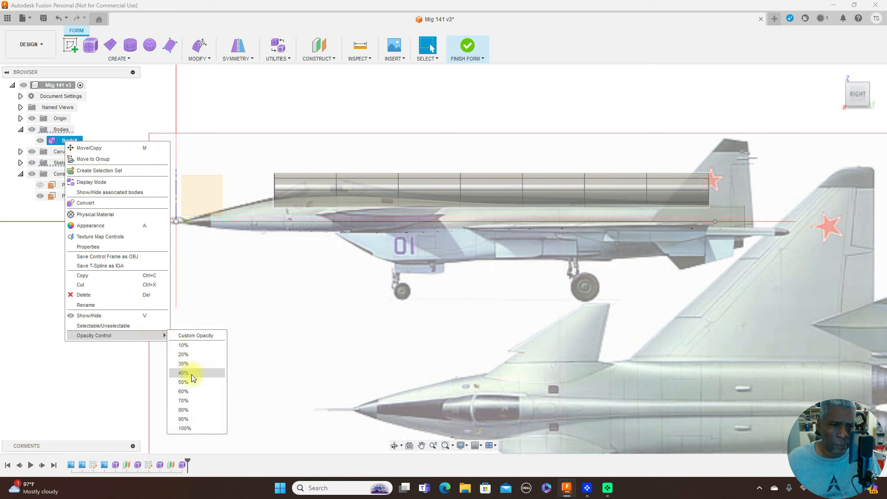
click(192, 393)
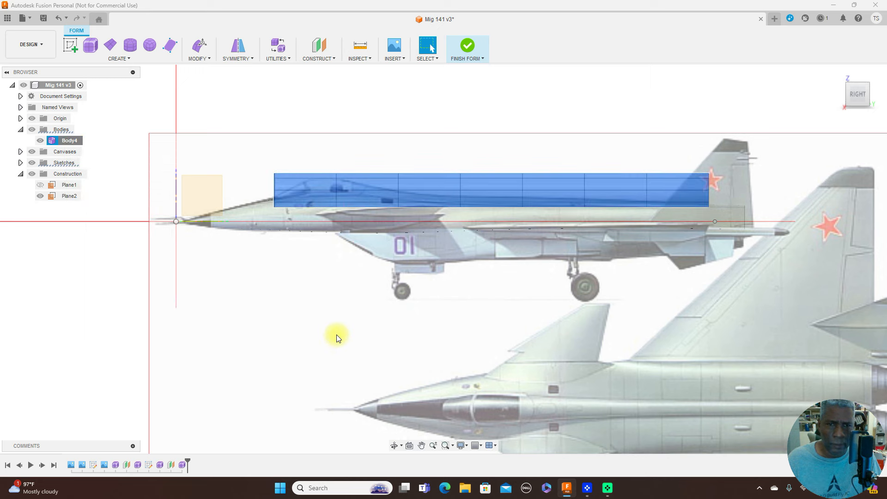
click(338, 332)
Lower the cylinder's front edge ring about 85 mm onto the nose line, and shift the second ring forward onto the canopy's highest part
scroll(338, 332, up, 3)
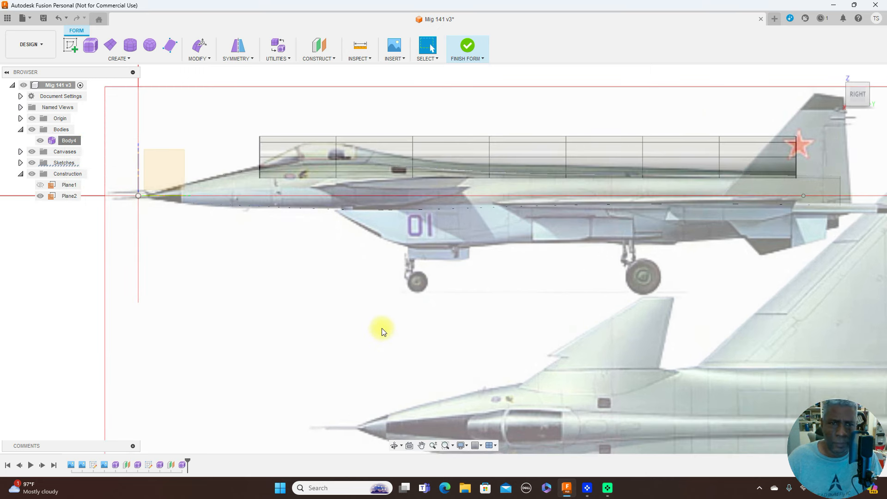
scroll(265, 172, up, 2)
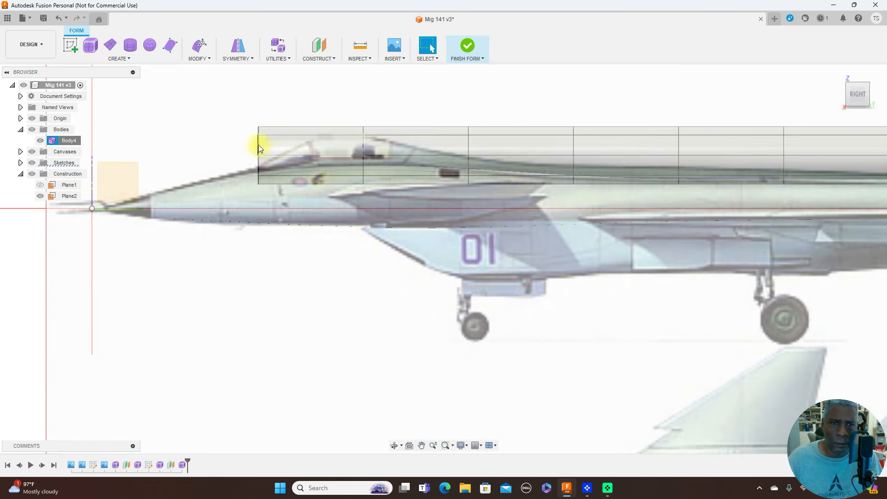
right_click(259, 146)
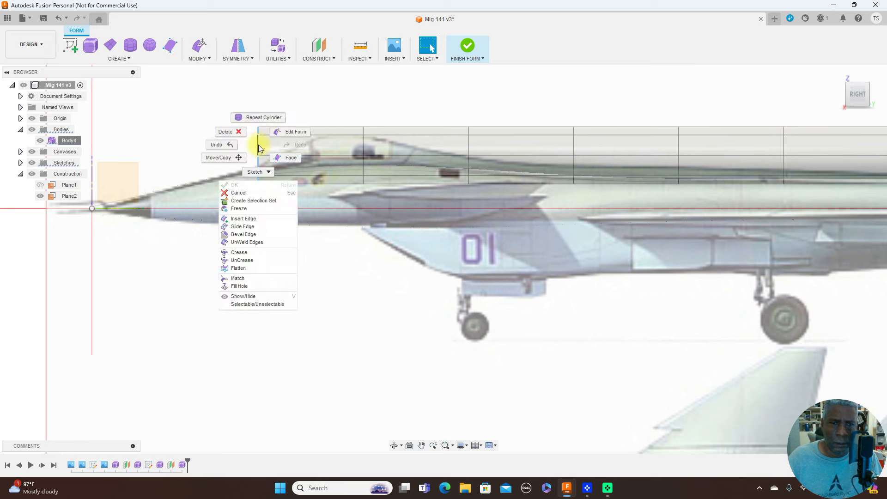
click(287, 131)
drag(268, 142, 269, 183)
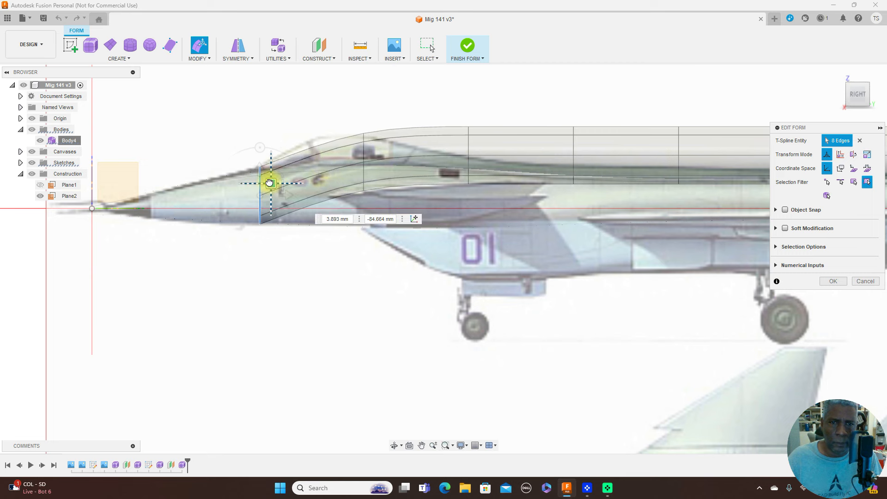
double_click(363, 152)
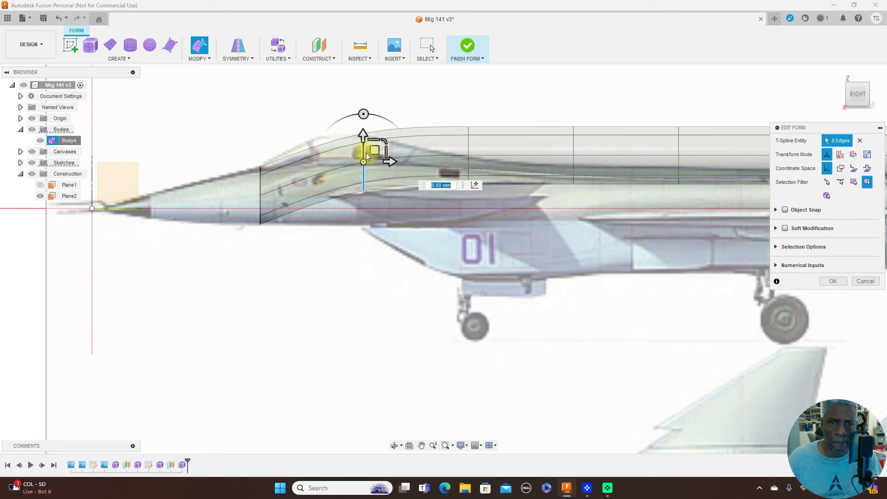
drag(365, 152, 333, 152)
Lower the third edge ring about 78 mm to the spine behind the canopy, and raise the second ring's top vertex about 17.5 mm
double_click(474, 147)
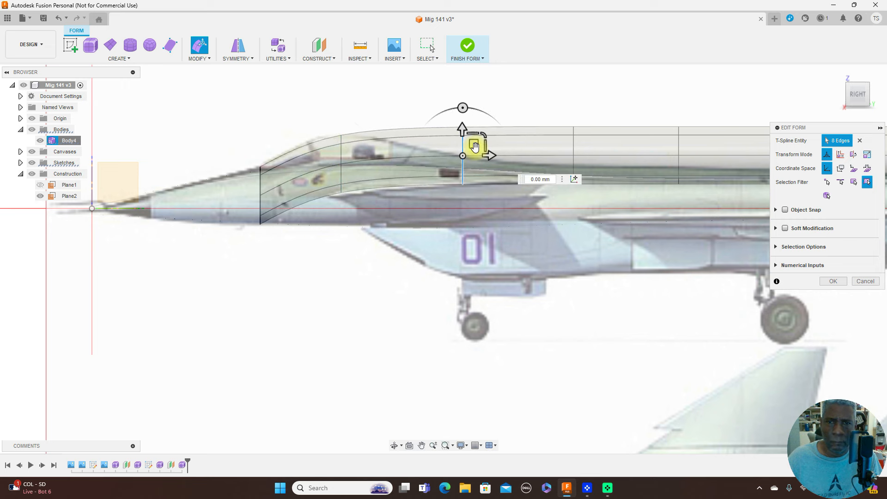
drag(476, 172, 476, 188)
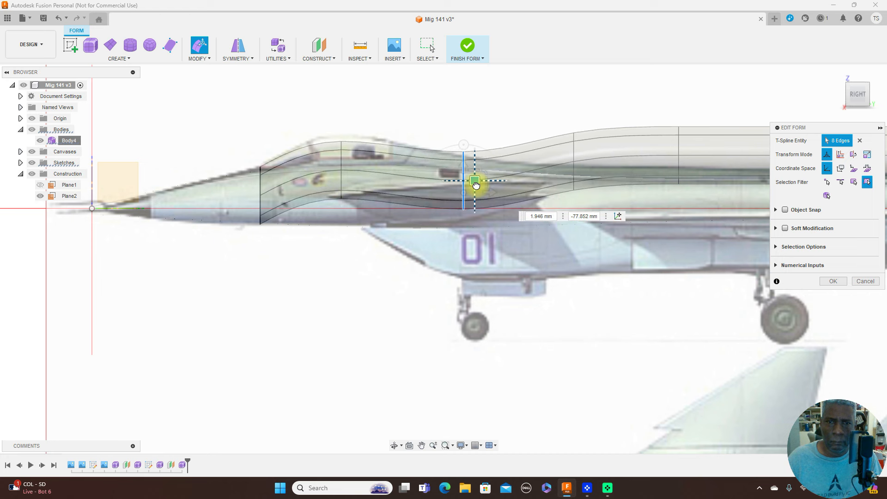
click(342, 142)
drag(353, 129, 352, 121)
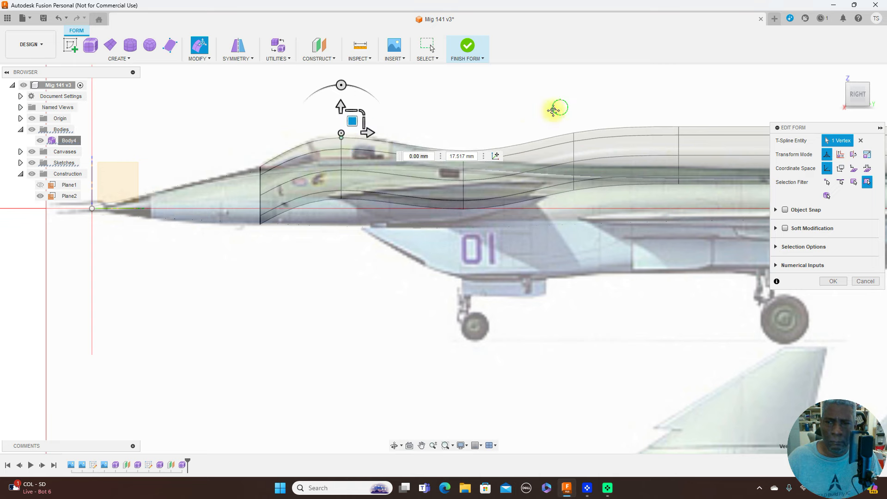
Lower the five rear edge rings together about 104 mm to match the fuselage spine in the side canvas
middle_drag(554, 110, 406, 119)
scroll(539, 181, down, 3)
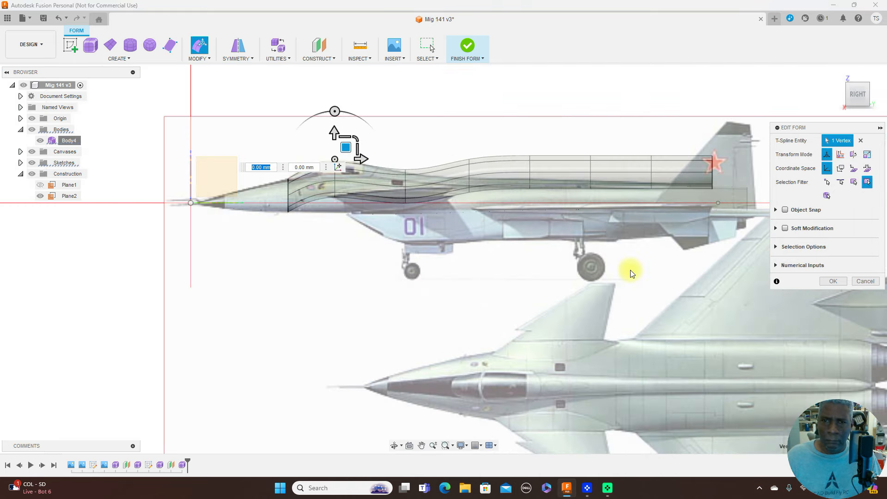
middle_drag(630, 270, 560, 276)
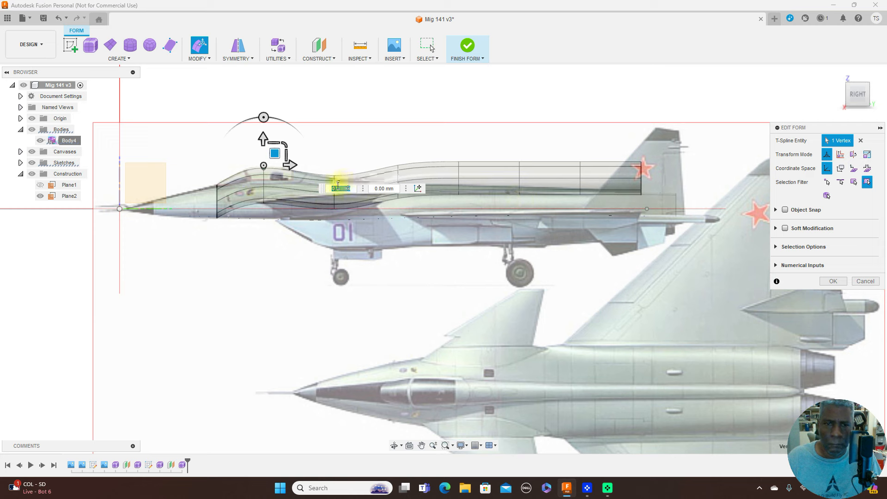
double_click(397, 177)
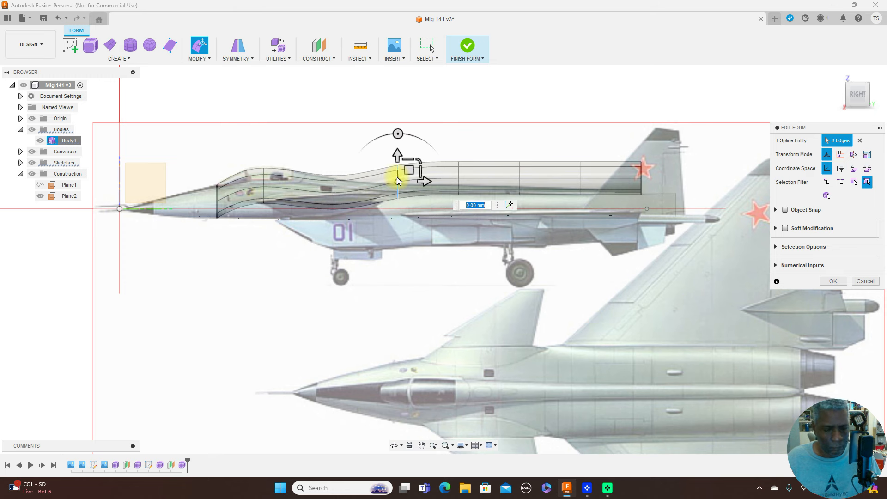
shift+double_click(459, 173)
shift+double_click(519, 173)
shift+double_click(580, 173)
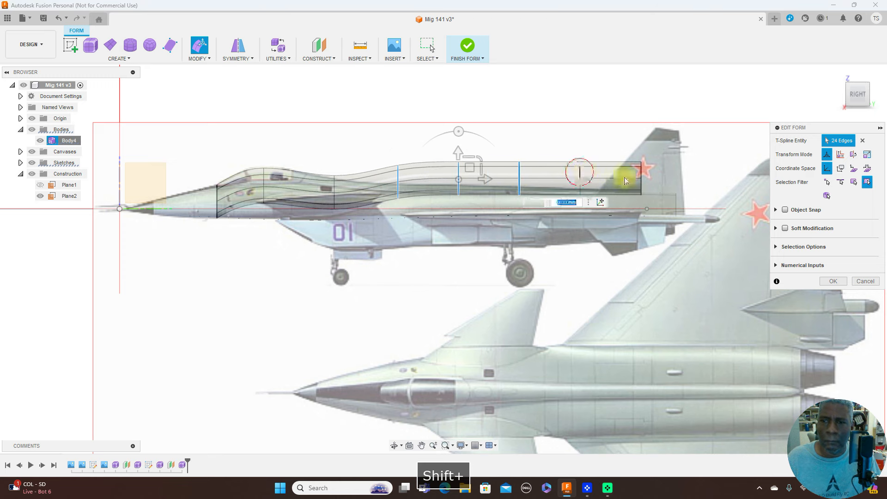
shift+double_click(641, 184)
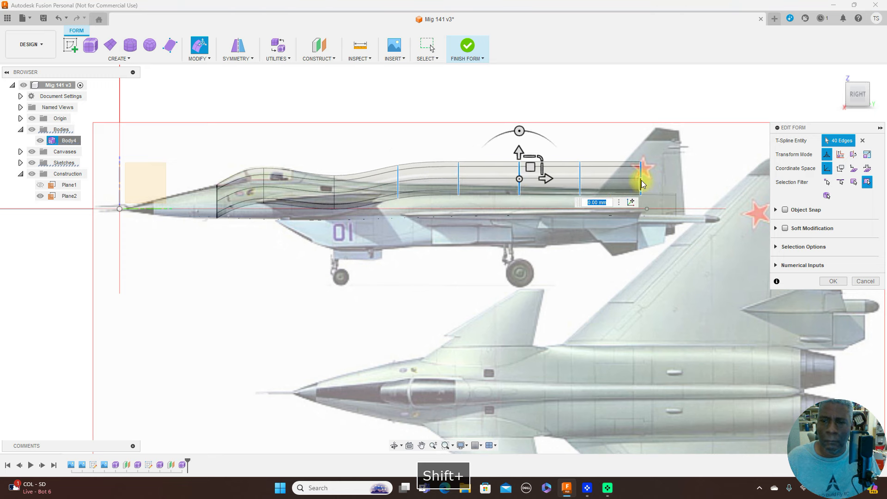
drag(531, 172, 534, 192)
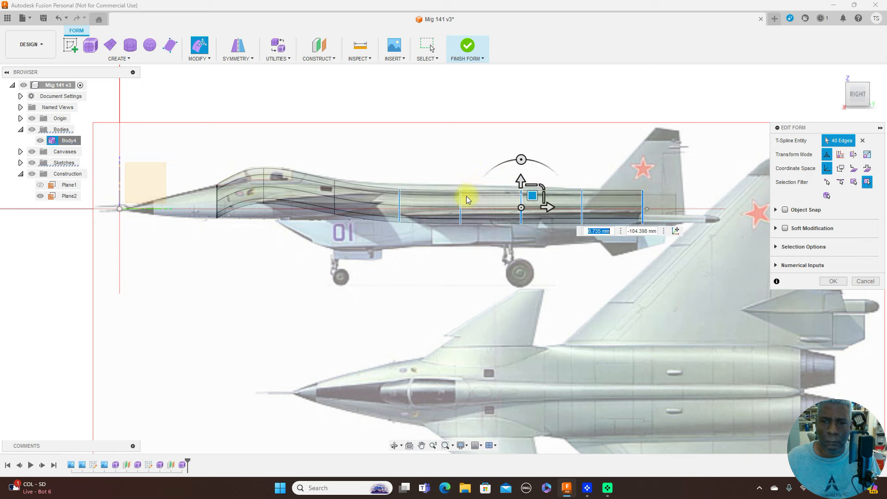
Raise the top vertices of the fifth, sixth and seventh edge rings to the spine line, about 36.8 mm at the fifth and 5 mm at the seventh
scroll(462, 190, up, 3)
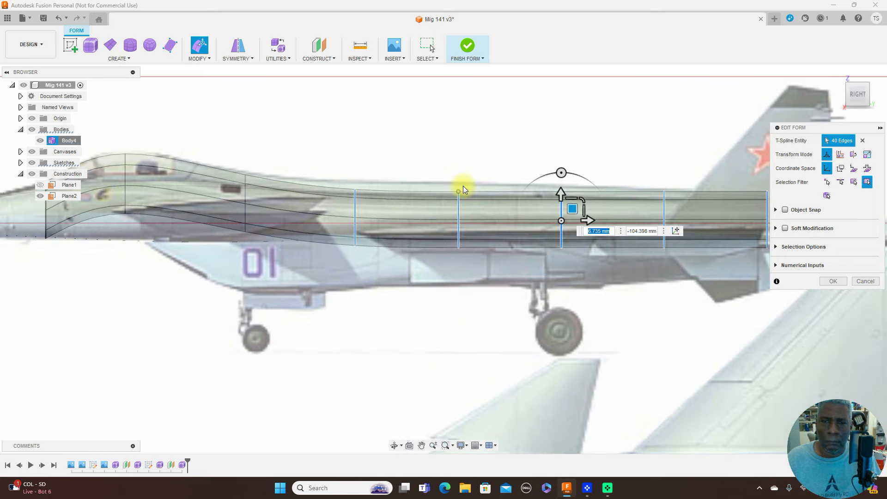
click(458, 192)
drag(471, 179, 472, 162)
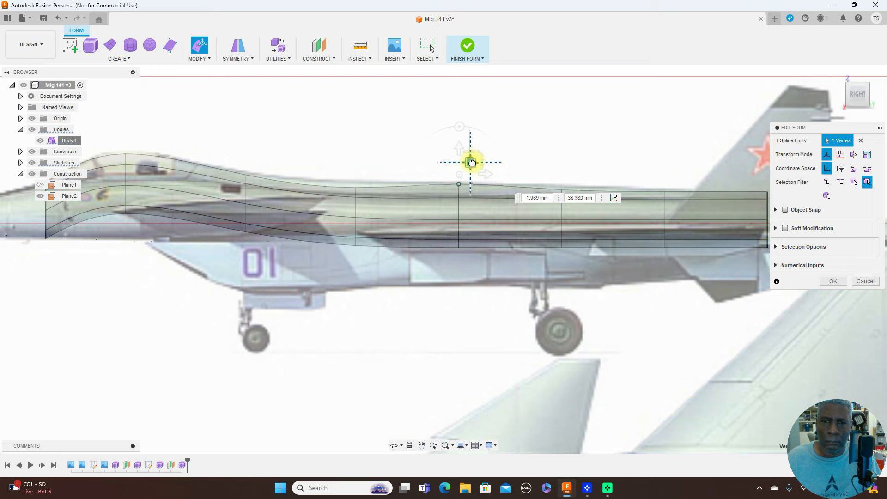
scroll(571, 184, up, 2)
click(522, 198)
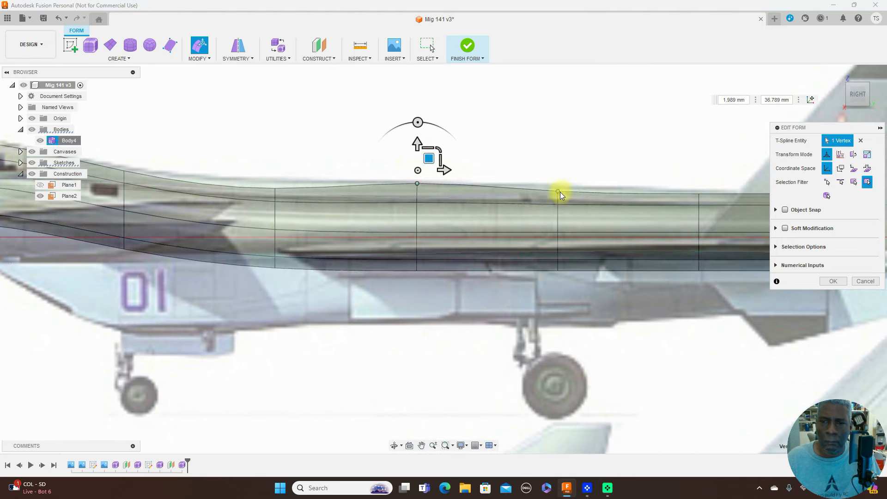
click(560, 188)
drag(569, 172, 569, 169)
click(699, 193)
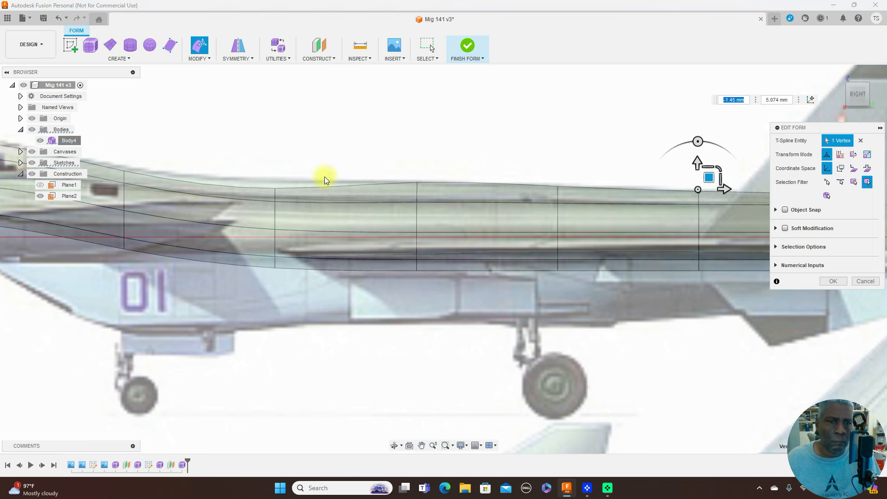
Raise the fourth edge ring's top vertex about 25.4 mm to meet the spine line behind the canopy
middle_drag(314, 173, 513, 172)
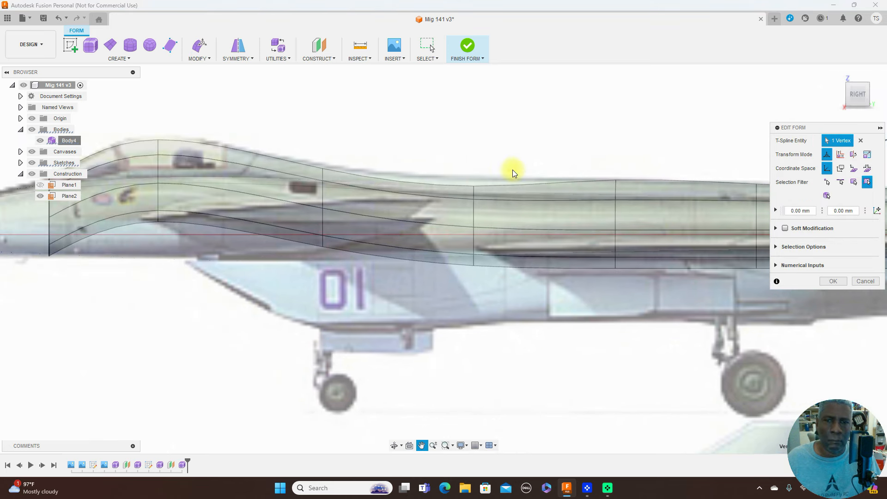
click(474, 184)
drag(485, 166, 484, 159)
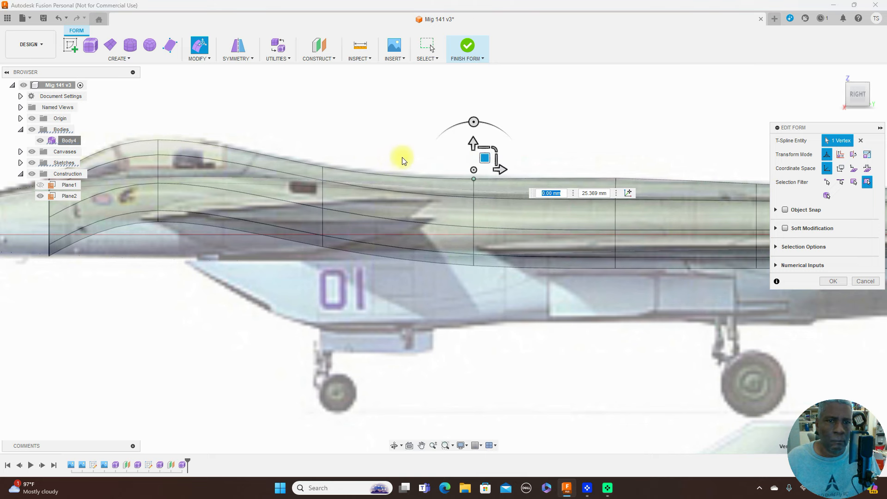
Scale down the whole fourth edge ring and raise it about 23.5 mm so its top sits on the spine line
scroll(402, 156, down, 4)
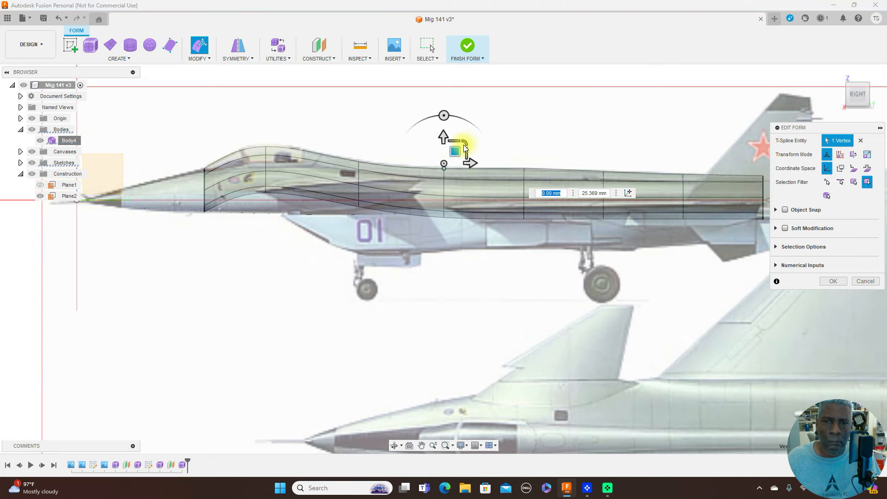
click(466, 143)
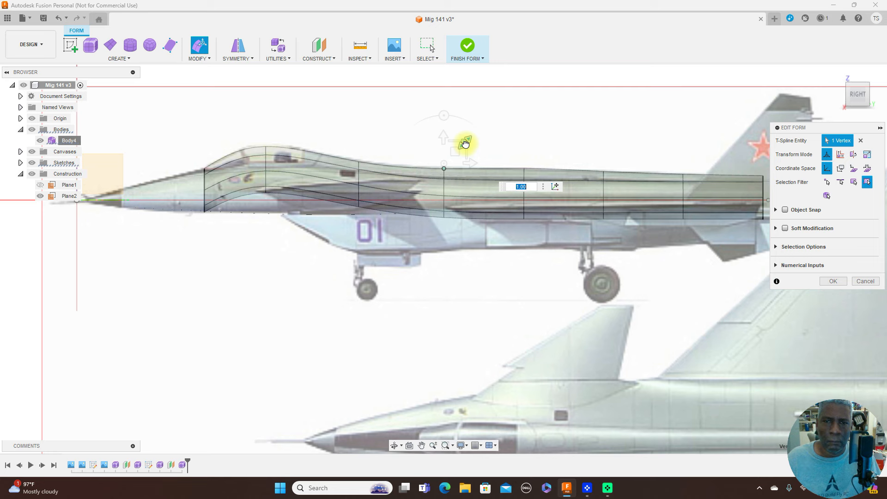
drag(462, 147, 469, 138)
scroll(443, 161, up, 2)
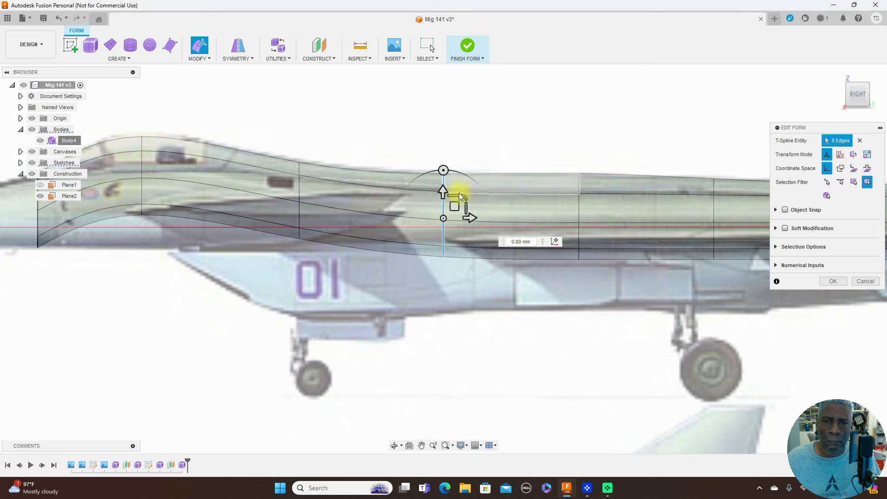
mouse_move(465, 196)
mouse_down()
mouse_move(455, 204)
mouse_move(456, 190)
mouse_up()
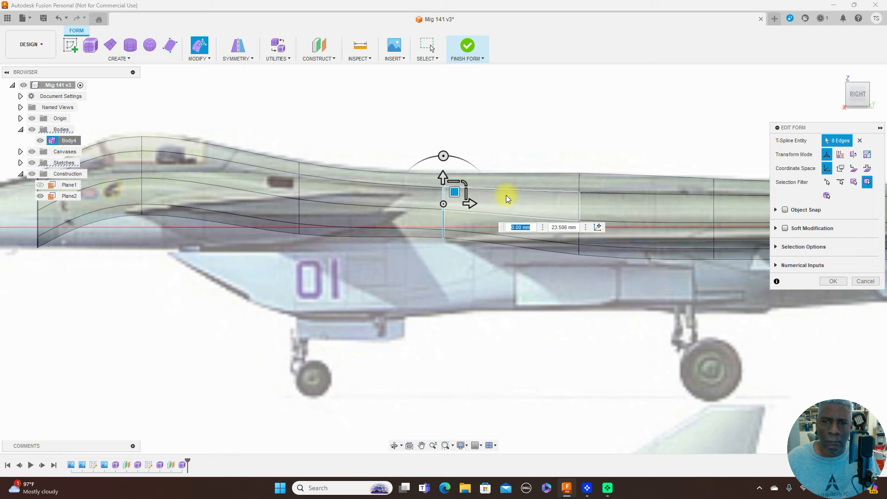
scroll(506, 195, down, 2)
Scale down the fifth and sixth edge rings and raise both to the spine line, the sixth by about 22.9 mm
scroll(574, 183, up, 3)
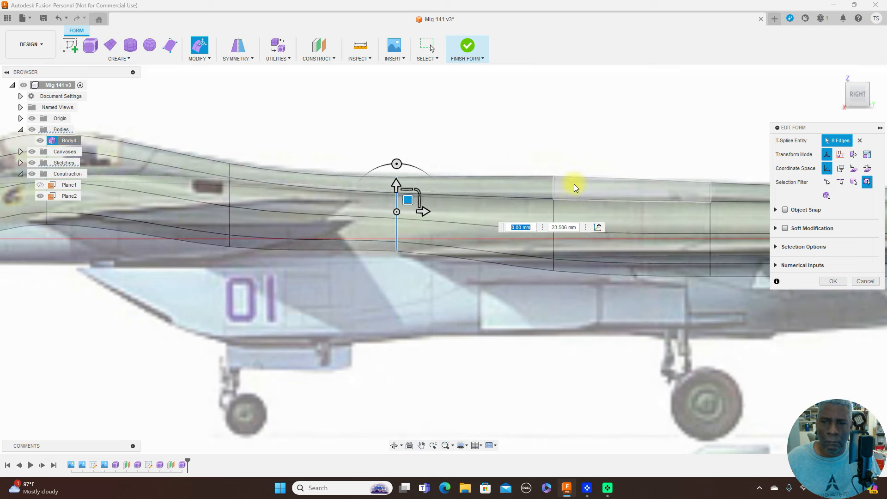
double_click(554, 212)
drag(567, 210, 565, 200)
middle_drag(646, 119, 449, 109)
double_click(502, 193)
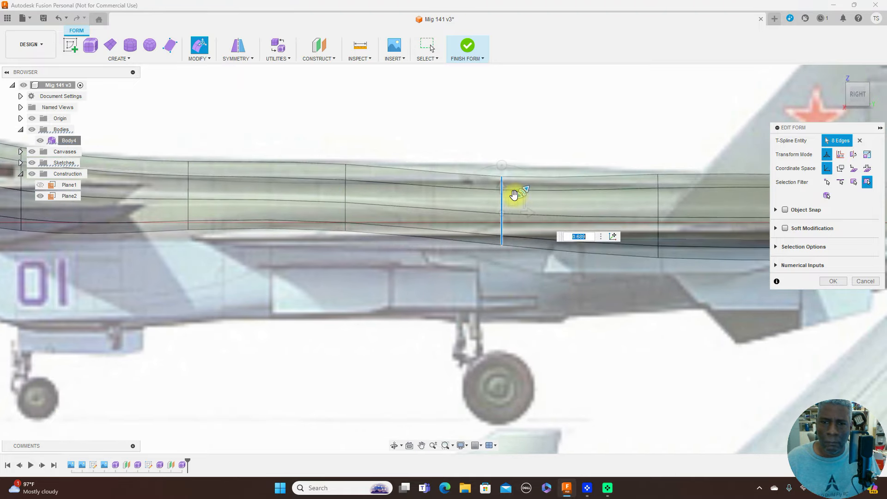
click(514, 190)
drag(514, 190, 514, 185)
Scale down the seventh and eighth edge rings and raise them about 15.7 mm and 17.7 mm to match the rear spine
middle_drag(614, 124, 503, 127)
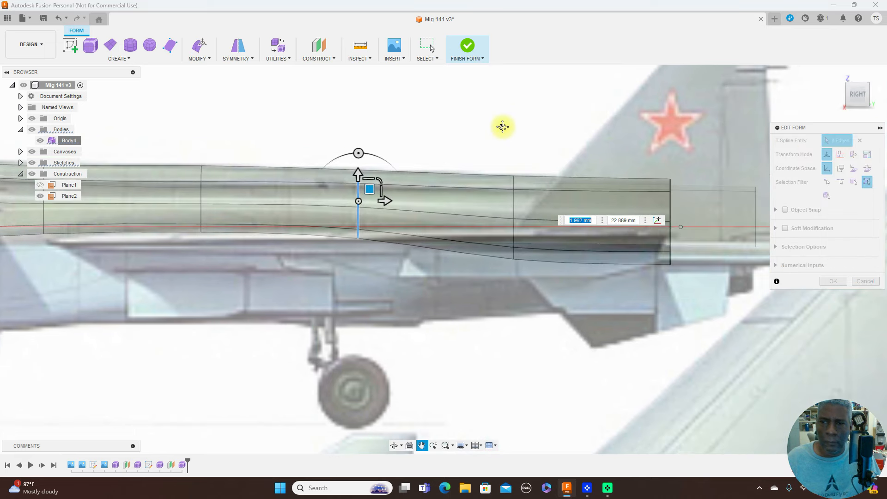
double_click(514, 203)
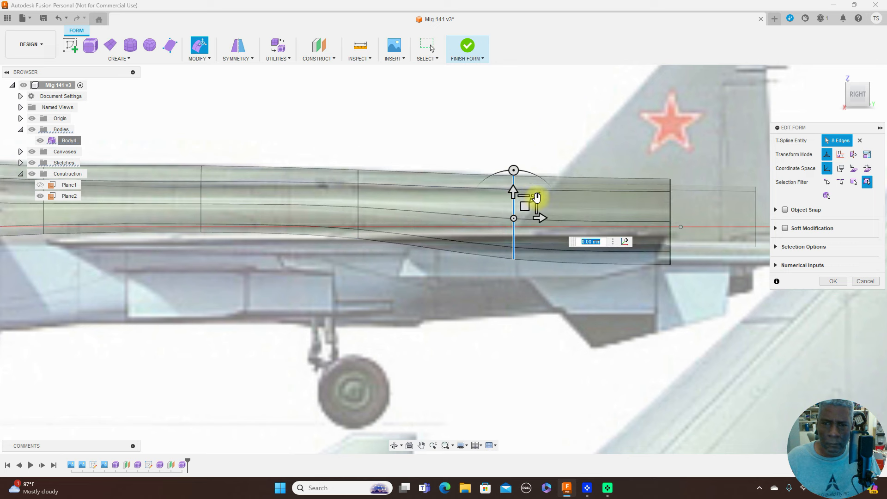
mouse_move(535, 200)
mouse_down()
mouse_move(525, 206)
mouse_move(527, 195)
mouse_up()
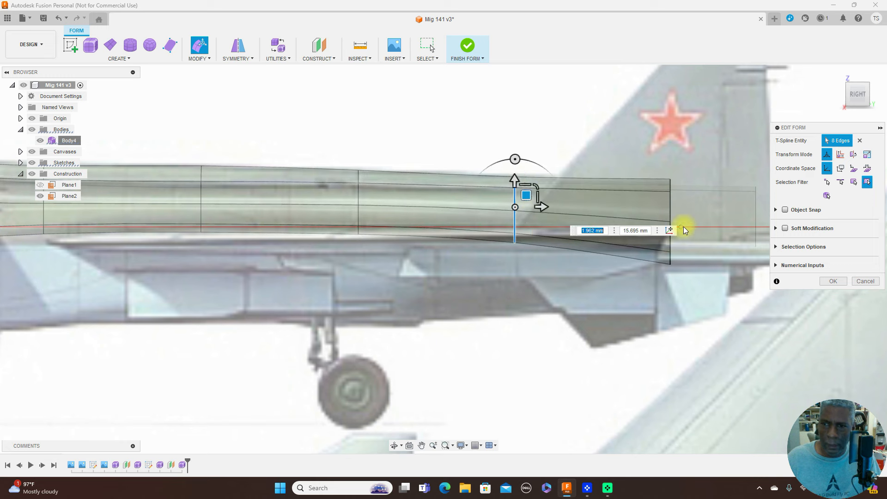
double_click(671, 206)
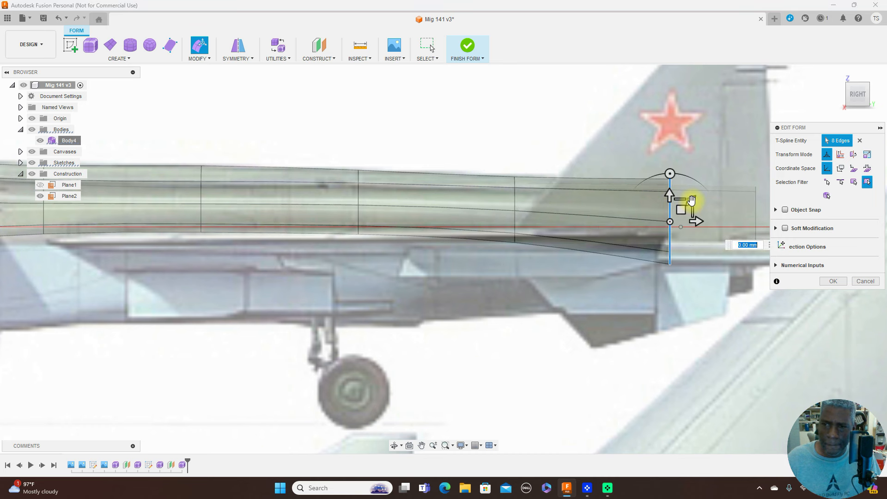
drag(692, 199, 683, 199)
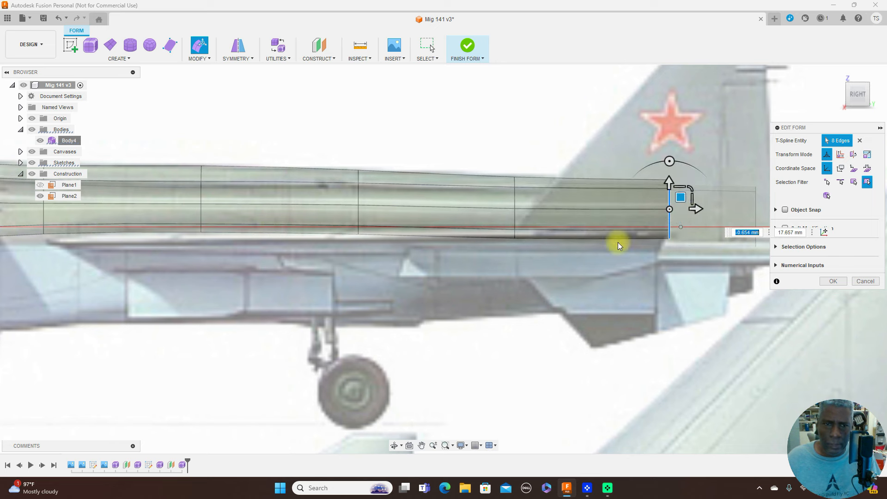
scroll(562, 286, down, 2)
scroll(531, 301, down, 2)
middle_drag(486, 170, 606, 162)
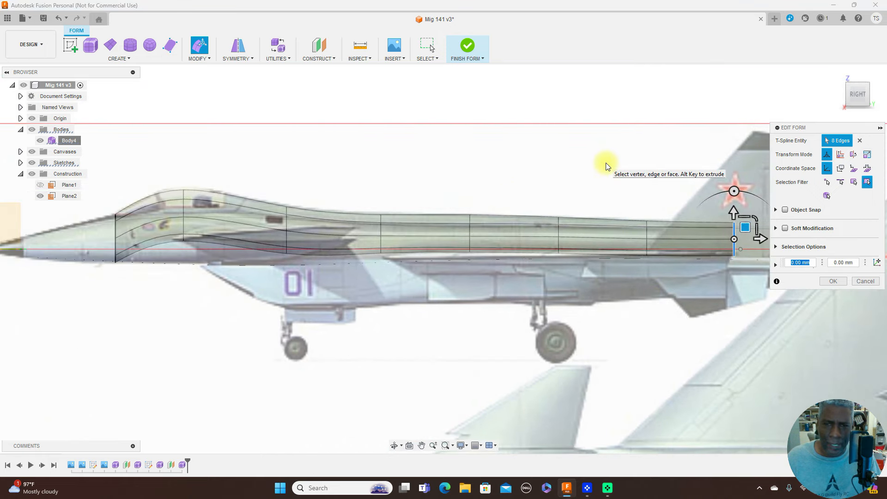
Nudge the fourth edge ring's top vertex slightly to follow the spine line in the side canvas
scroll(569, 150, up, 2)
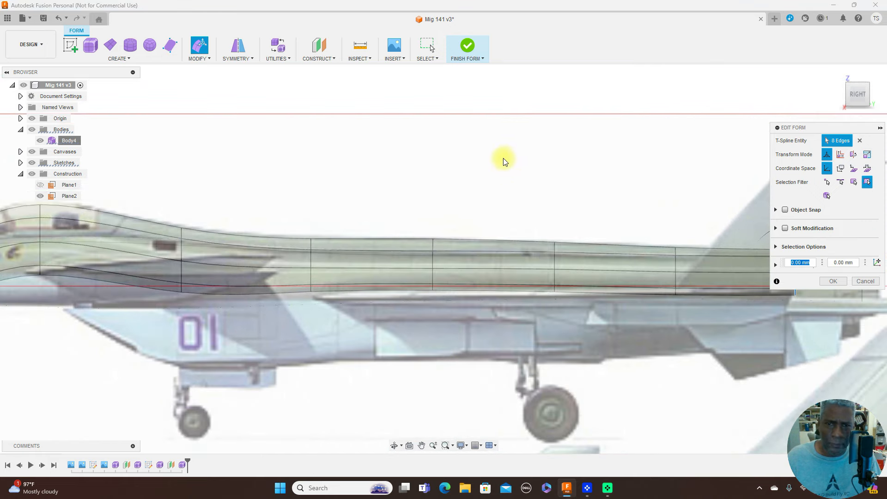
scroll(481, 159, down, 1)
scroll(495, 145, up, 1)
scroll(439, 155, up, 1)
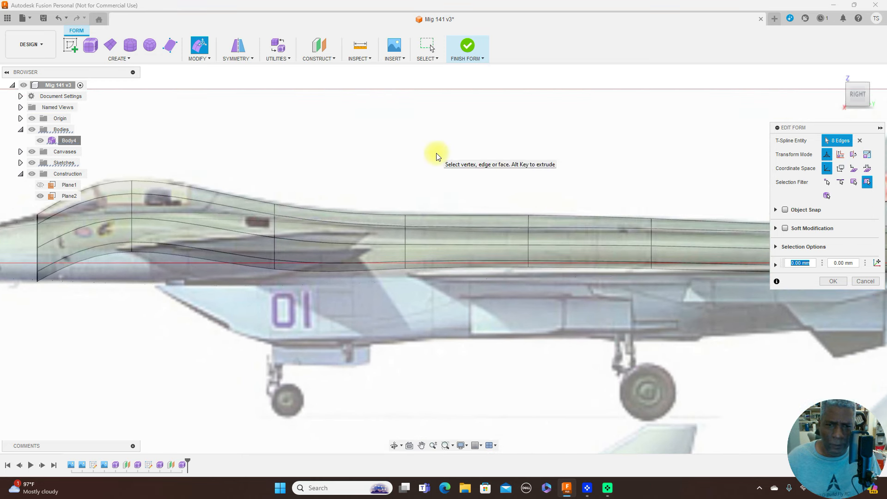
click(406, 215)
drag(414, 201, 416, 202)
Scale down the front edge ring and shift it forward and up at the canopy's base, and raise the second ring's top vertex about 5.9 mm
middle_drag(351, 176, 523, 164)
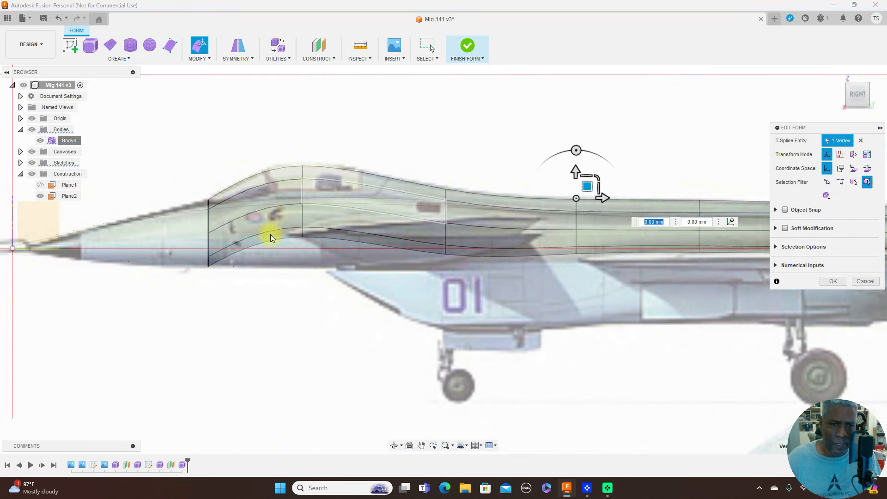
double_click(210, 223)
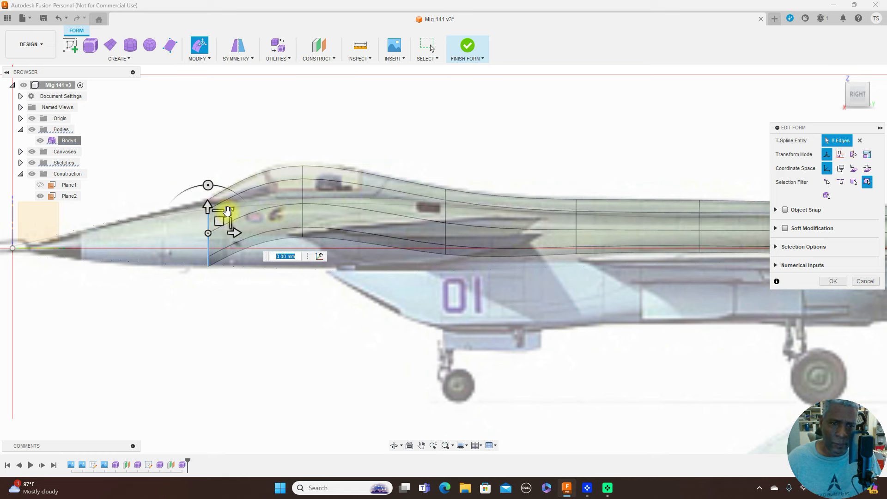
drag(228, 212, 214, 220)
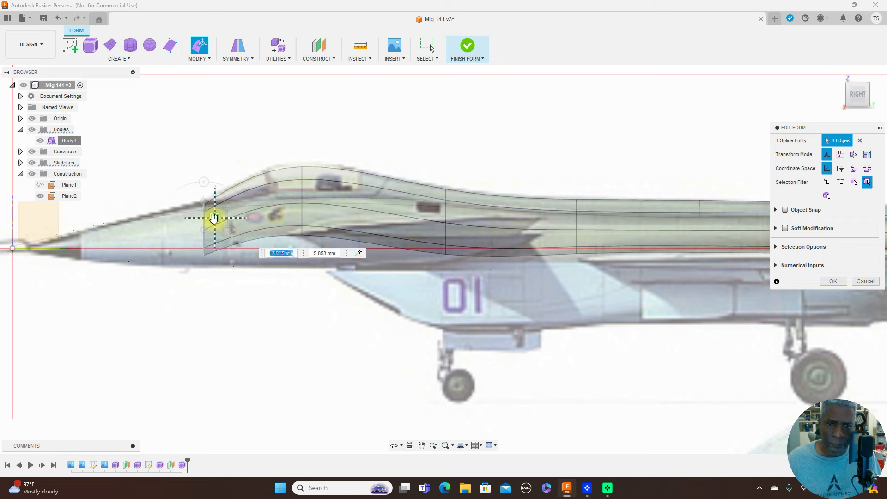
click(303, 167)
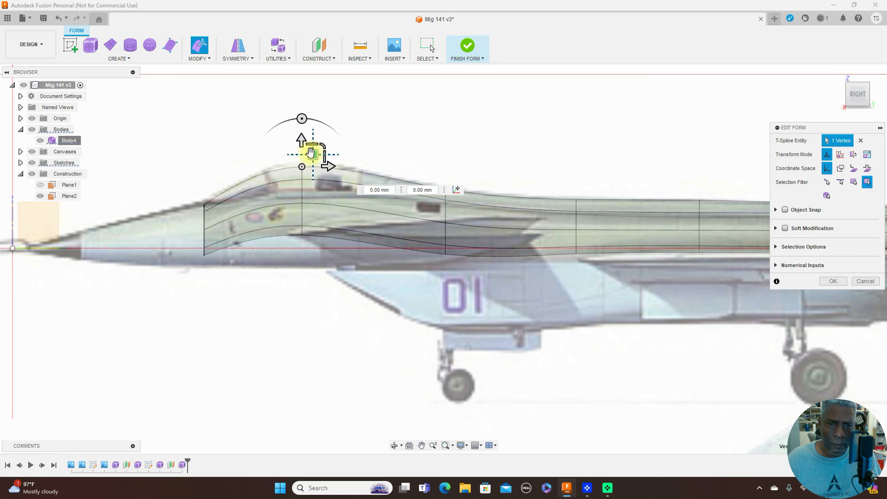
drag(313, 153, 313, 151)
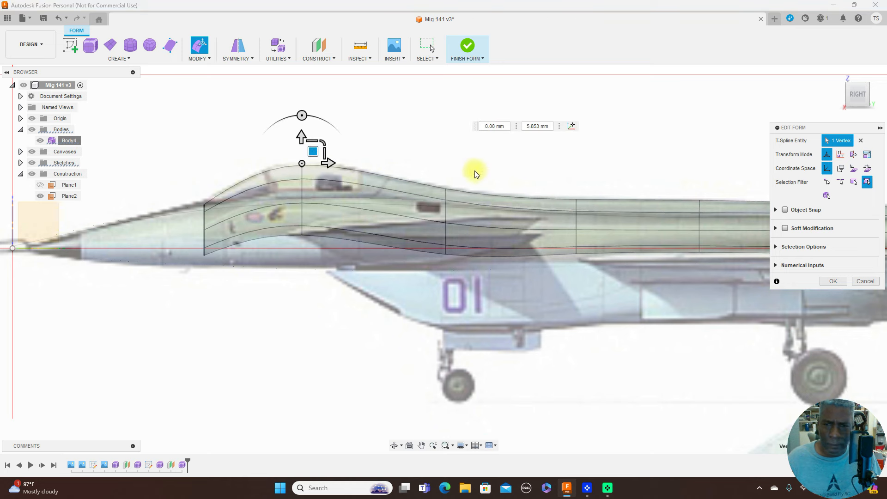
Lower the fifth edge ring's top vertex about 6 mm to smooth the spine profile
scroll(606, 194, down, 3)
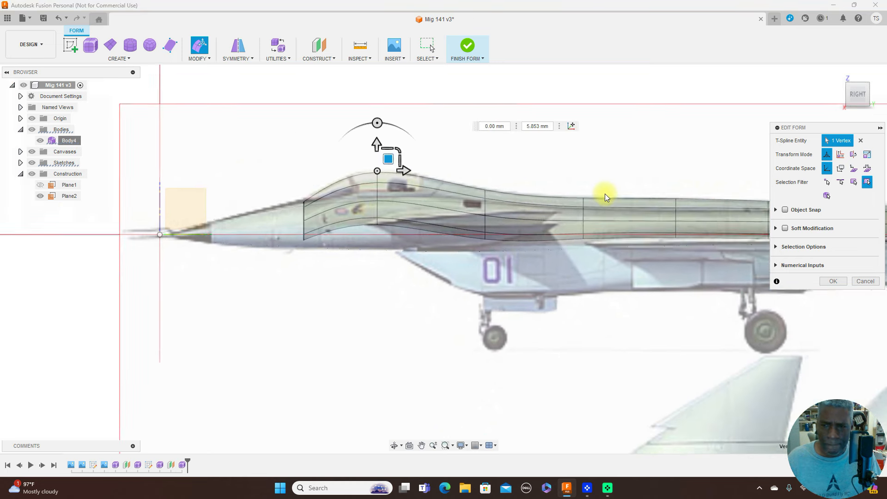
middle_drag(635, 147, 536, 160)
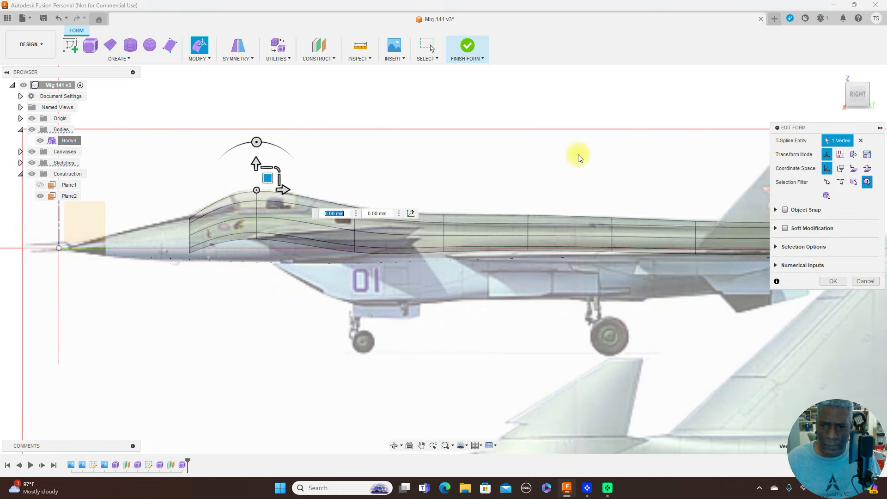
scroll(583, 156, up, 2)
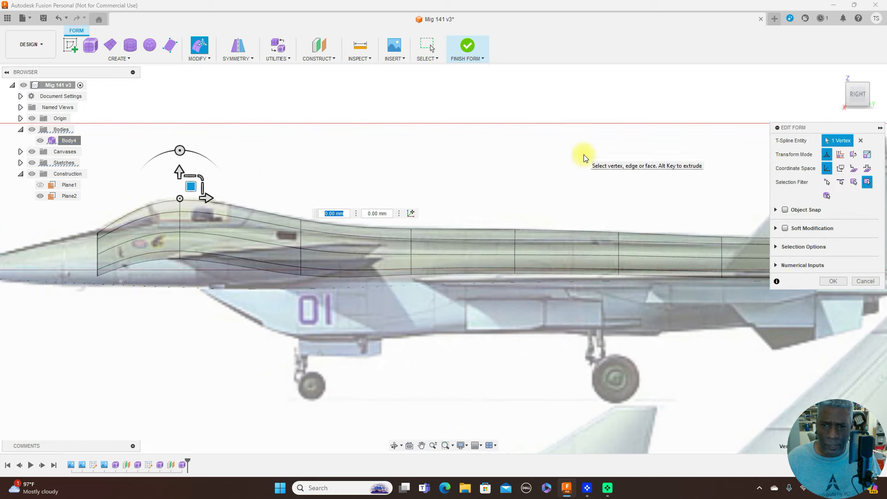
click(517, 229)
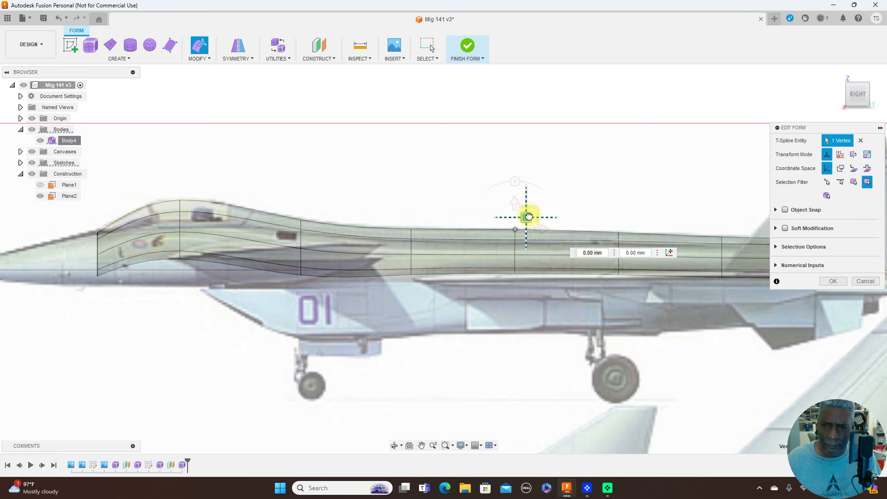
drag(529, 216, 529, 218)
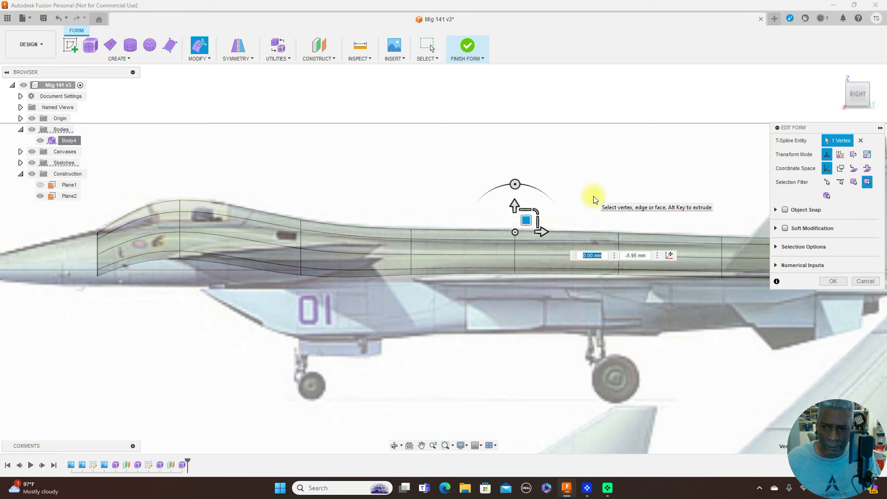
In the top view, scale the front edge ring by about 0.614 to match the canopy's front width
scroll(624, 196, down, 2)
middle_drag(688, 138, 614, 122)
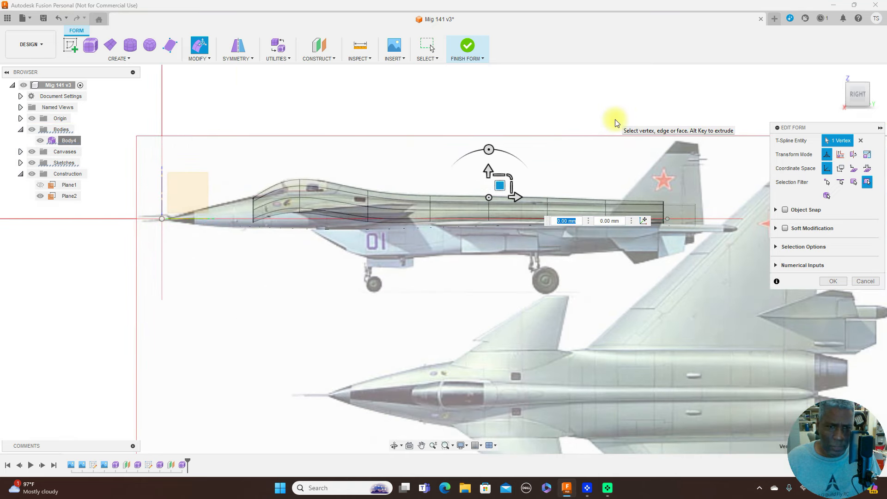
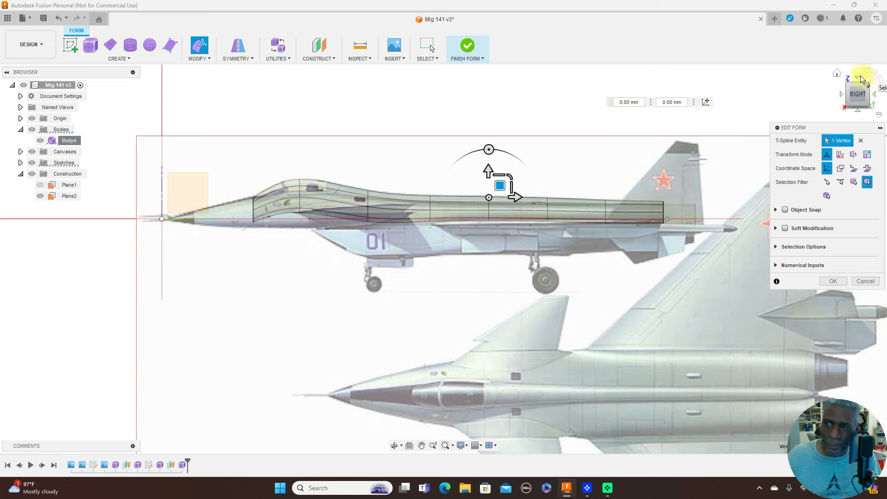
click(858, 80)
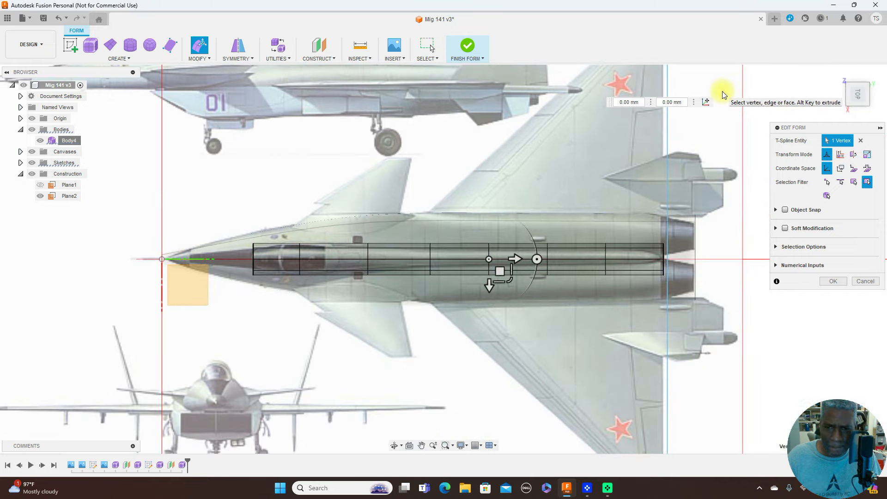
scroll(586, 240, up, 2)
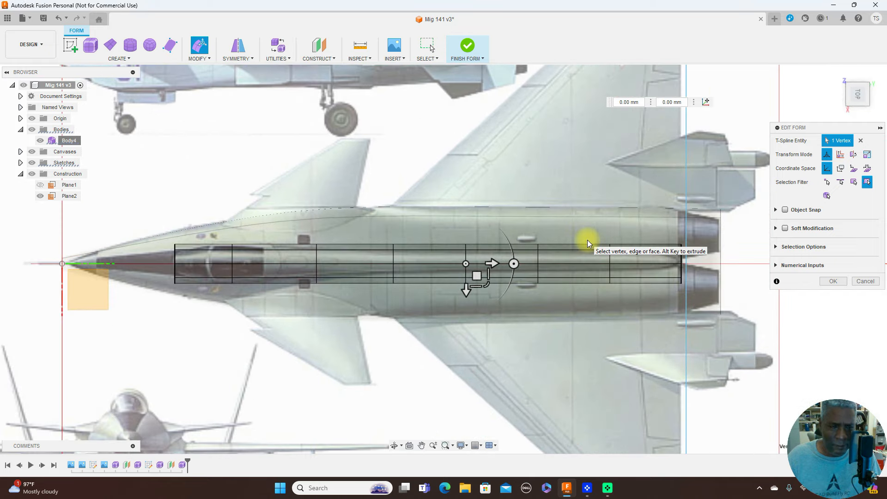
middle_drag(443, 144, 618, 128)
scroll(428, 156, up, 2)
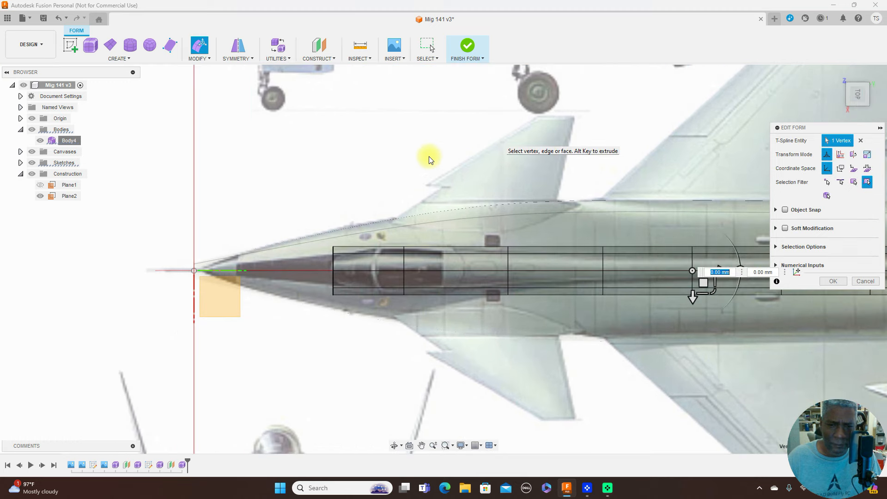
scroll(388, 207, up, 2)
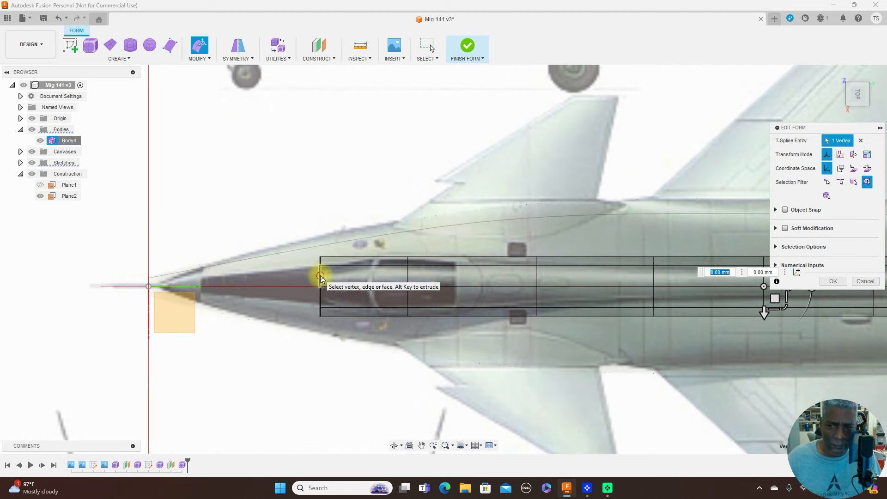
double_click(319, 276)
drag(341, 307, 341, 295)
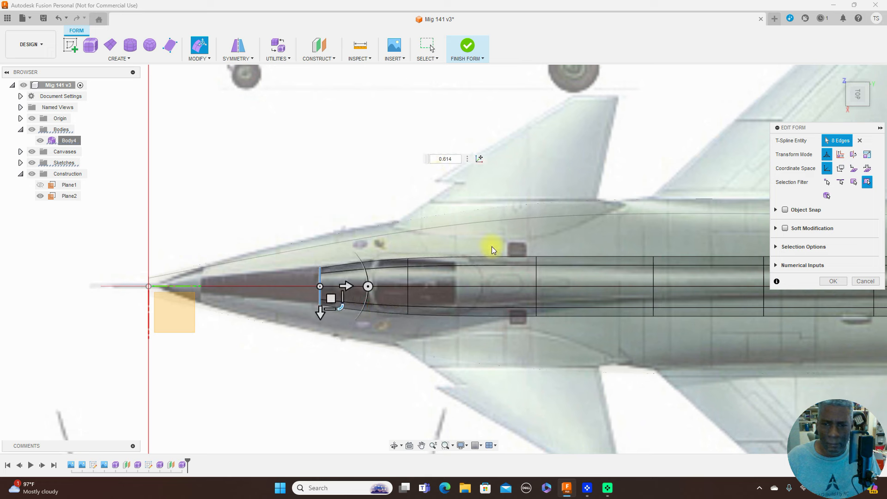
Scale the third, fourth and fifth edge rings by about 0.669, 0.517 and 0.532 to narrow the spine behind the canopy
click(537, 273)
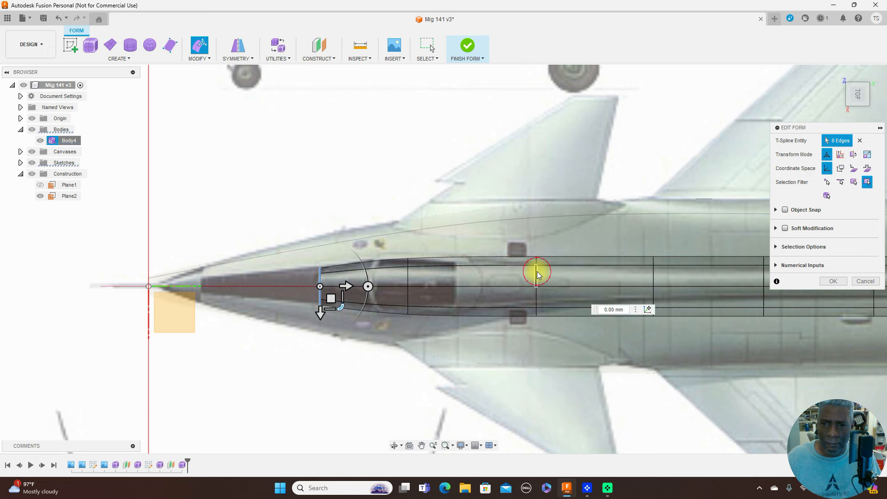
double_click(537, 272)
drag(558, 307, 555, 297)
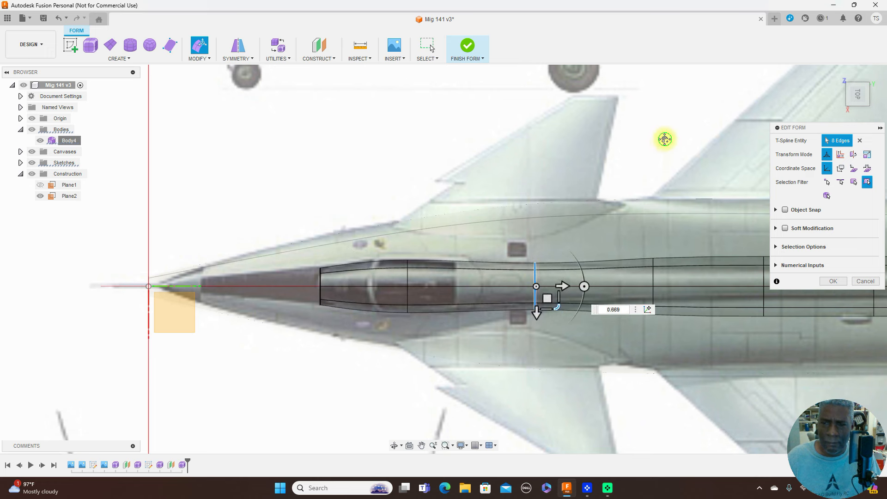
middle_drag(664, 138, 468, 111)
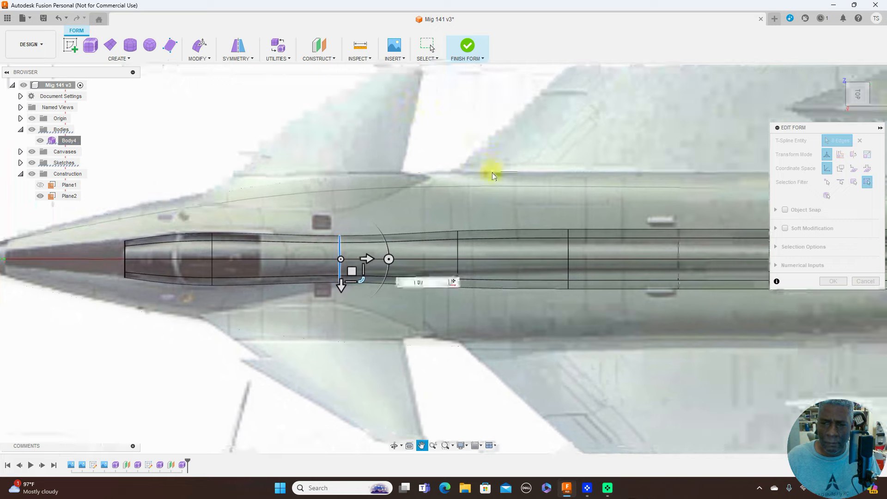
double_click(459, 247)
drag(480, 279, 477, 259)
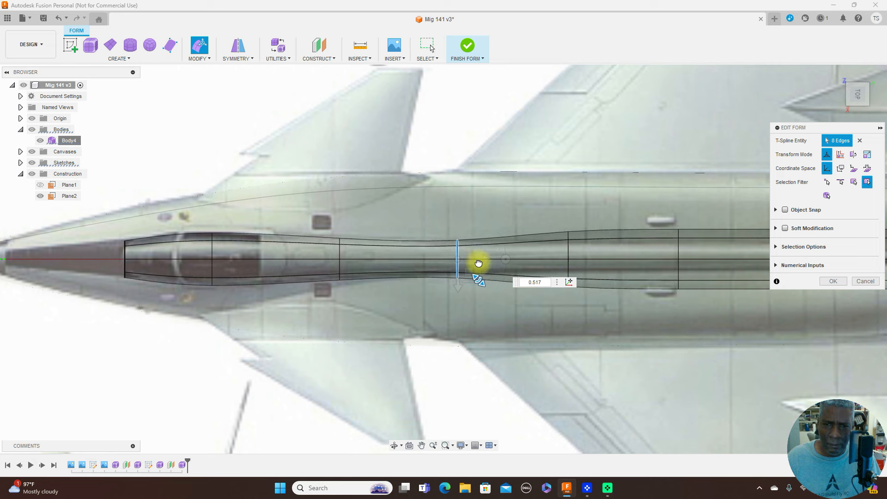
double_click(568, 247)
drag(590, 279, 587, 260)
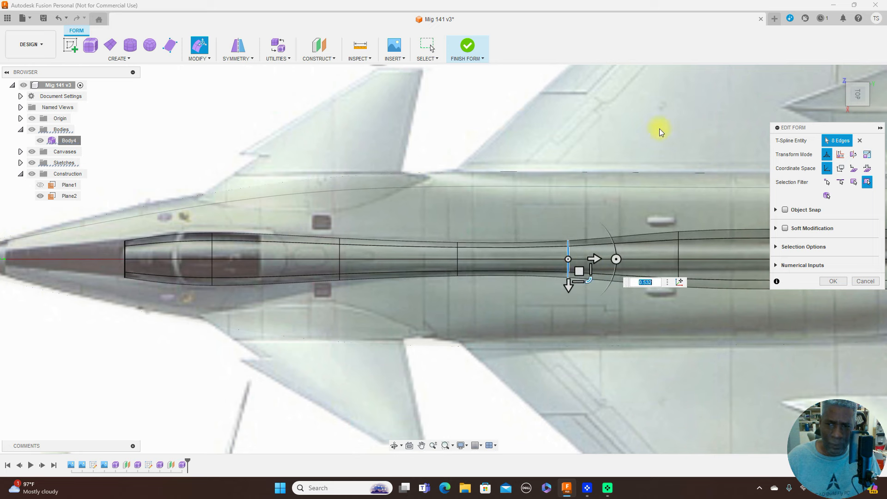
Scale the sixth edge ring by about 0.481 and the seventh by about 0.475 to continue the narrow spine rearward
middle_drag(647, 137, 452, 133)
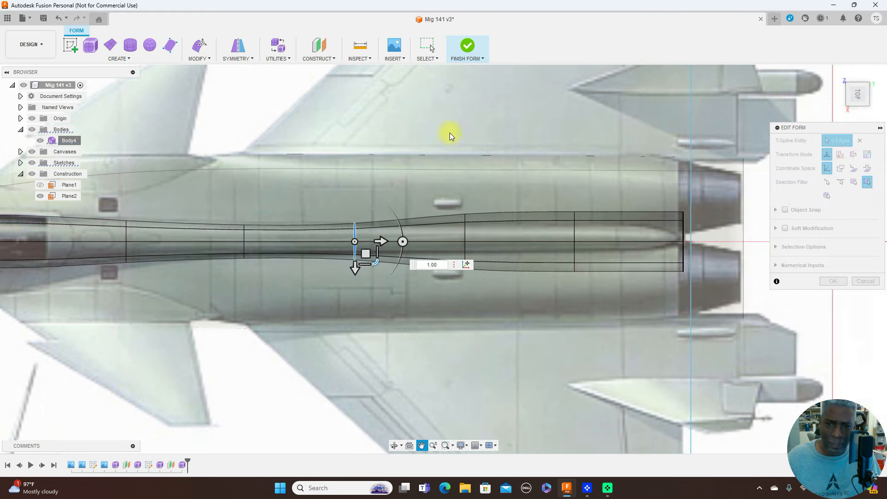
double_click(464, 231)
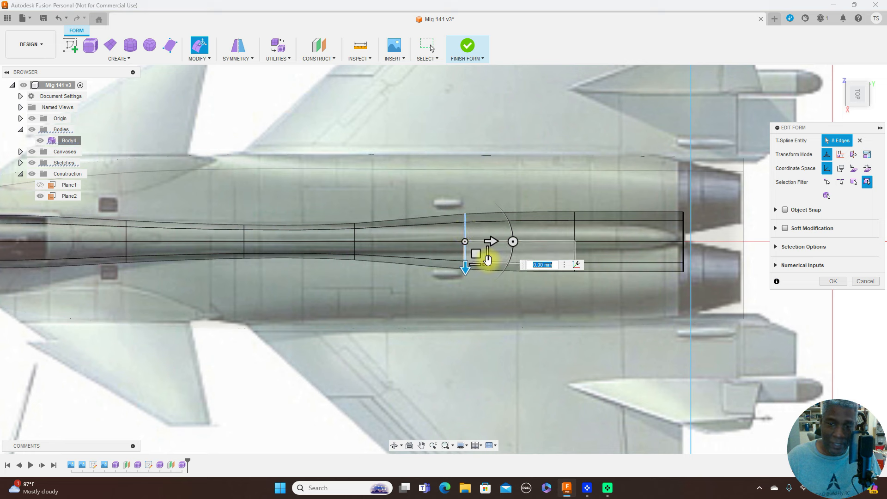
drag(488, 260, 479, 247)
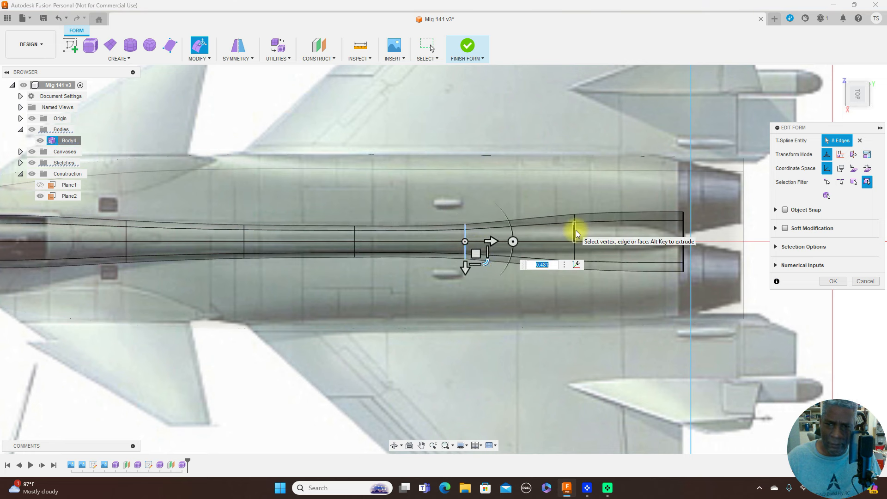
click(576, 230)
drag(596, 253, 575, 249)
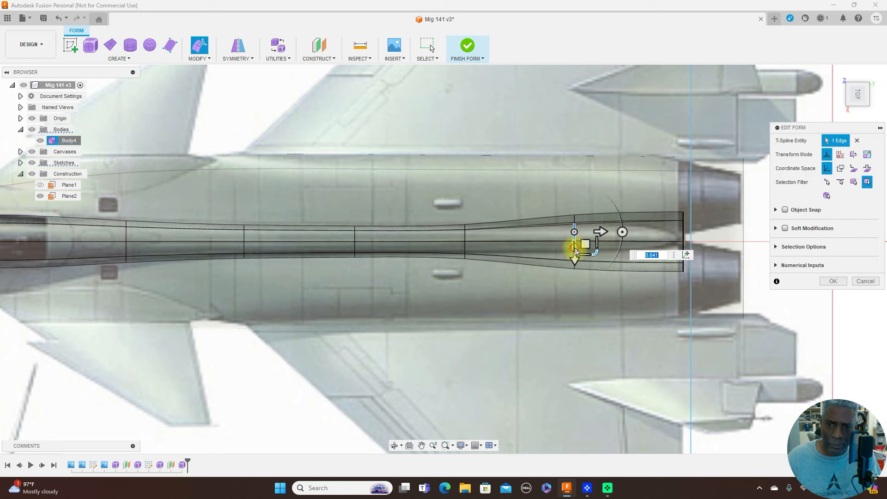
double_click(575, 248)
drag(596, 260, 592, 241)
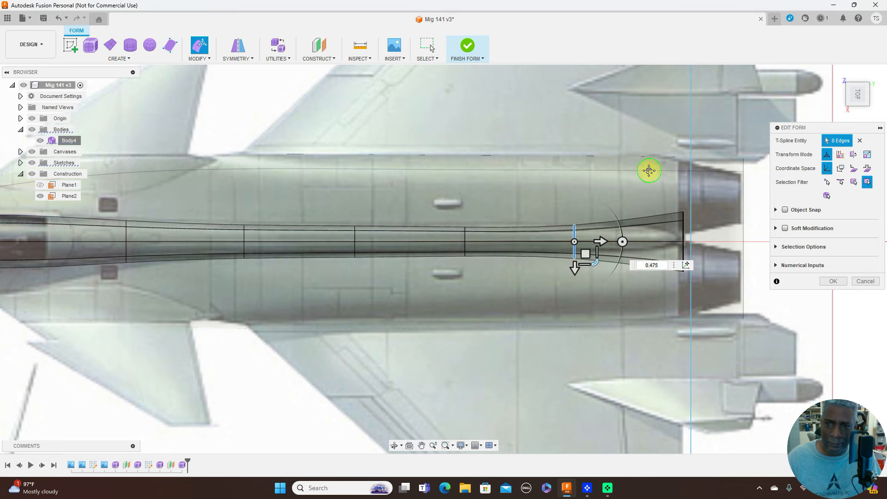
Scale the rear end ring by about 0.222 to taper the spine between the engines, and enlarge the seventh ring by about 1.18
middle_drag(649, 172, 529, 149)
double_click(564, 209)
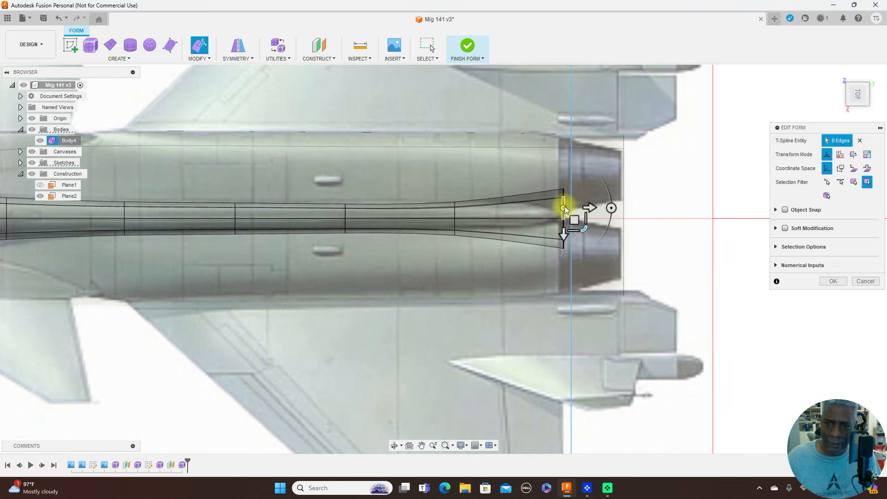
drag(584, 231, 569, 206)
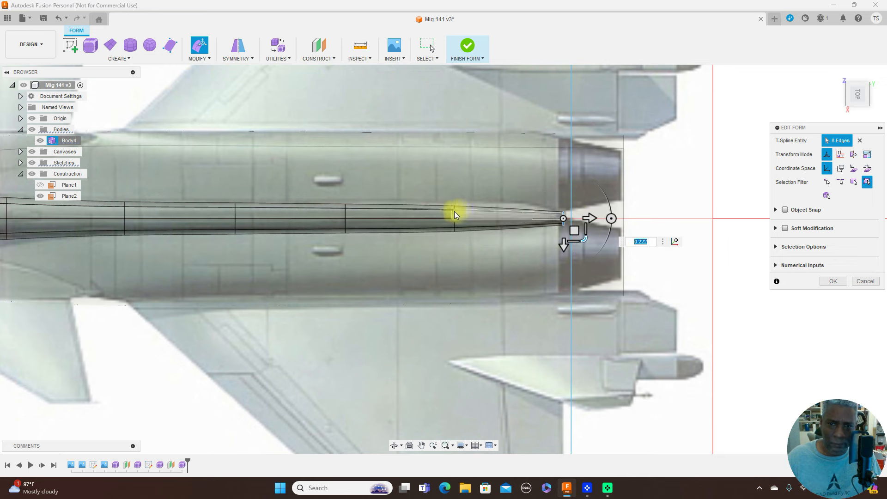
scroll(454, 213, up, 2)
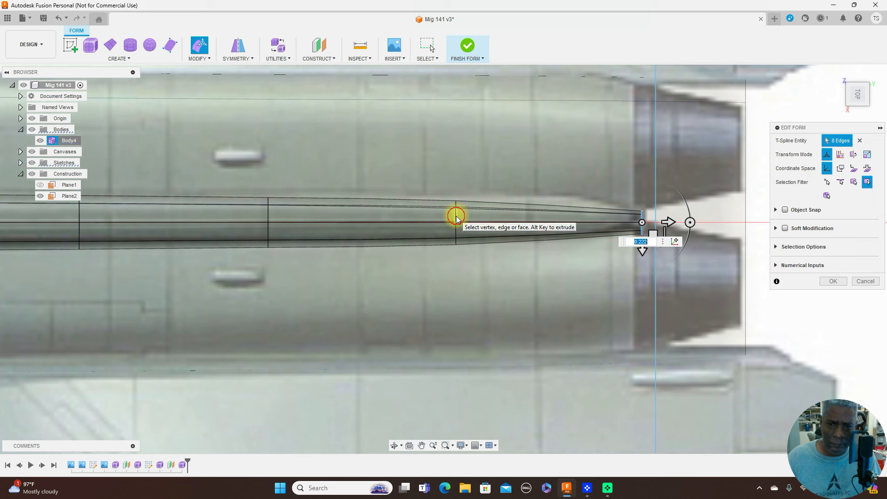
double_click(456, 214)
drag(479, 241, 479, 246)
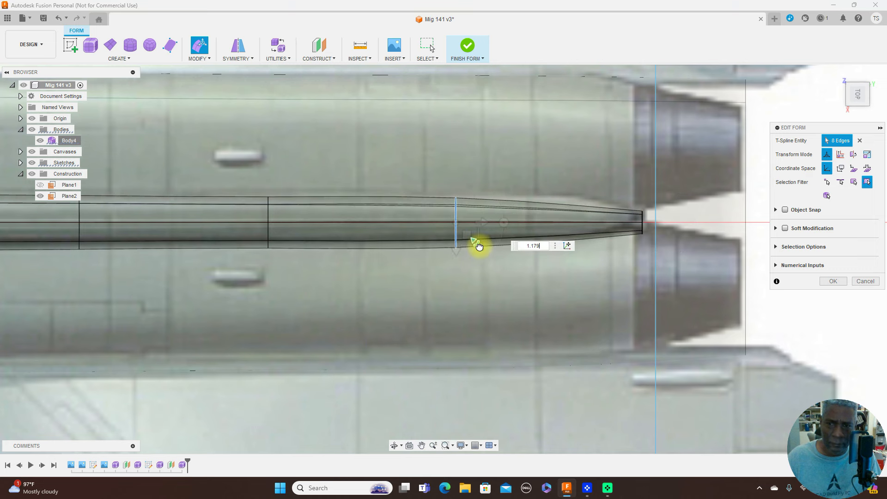
Scale the front edge ring by a further 0.699 or so to fit the canopy's front outline in the top canvas
scroll(431, 243, down, 3)
middle_drag(452, 178, 650, 171)
scroll(338, 262, up, 2)
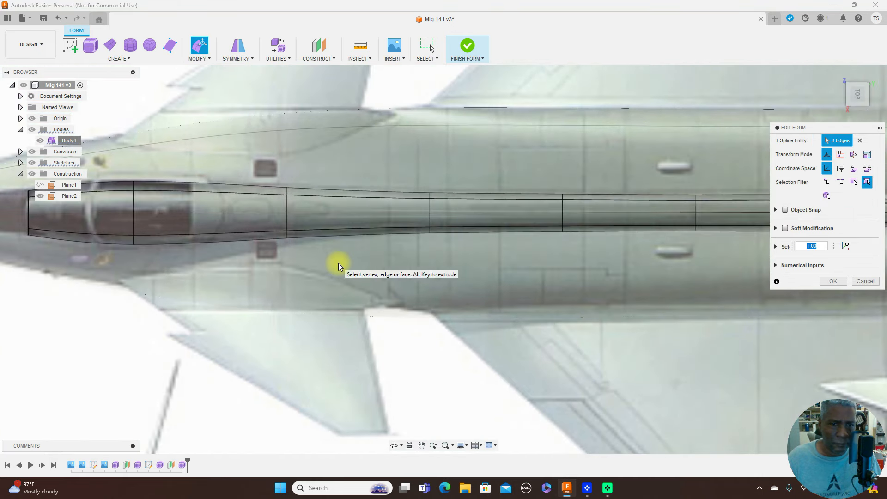
middle_drag(317, 303, 439, 259)
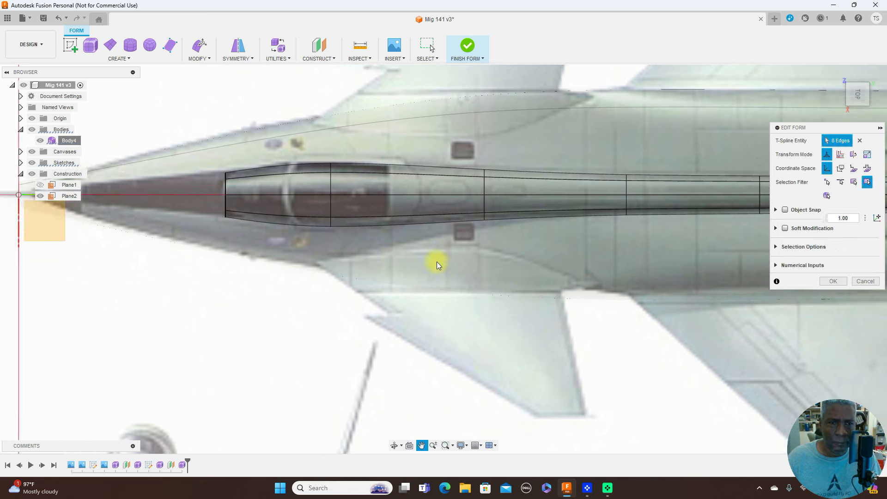
scroll(240, 198, up, 2)
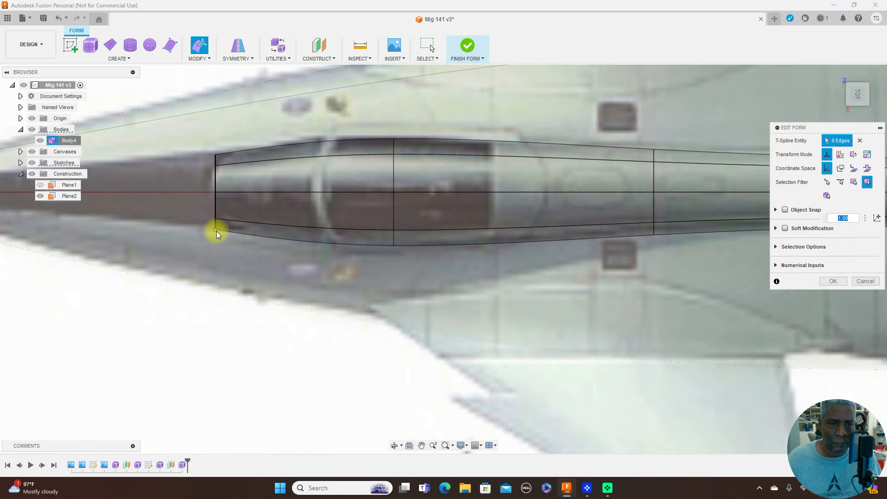
click(216, 185)
drag(235, 209, 237, 203)
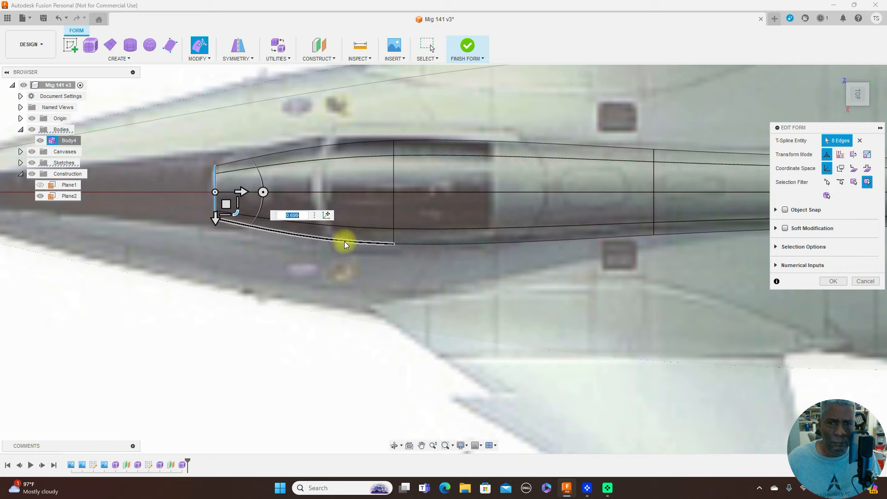
In the right side view, lower the fifth edge ring's top vertex about 1.2 mm to follow the spine line
scroll(569, 278, down, 3)
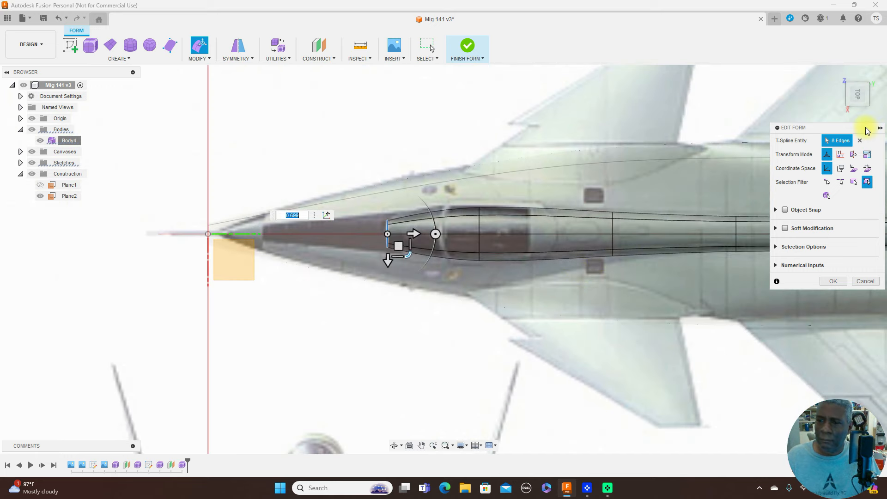
click(859, 112)
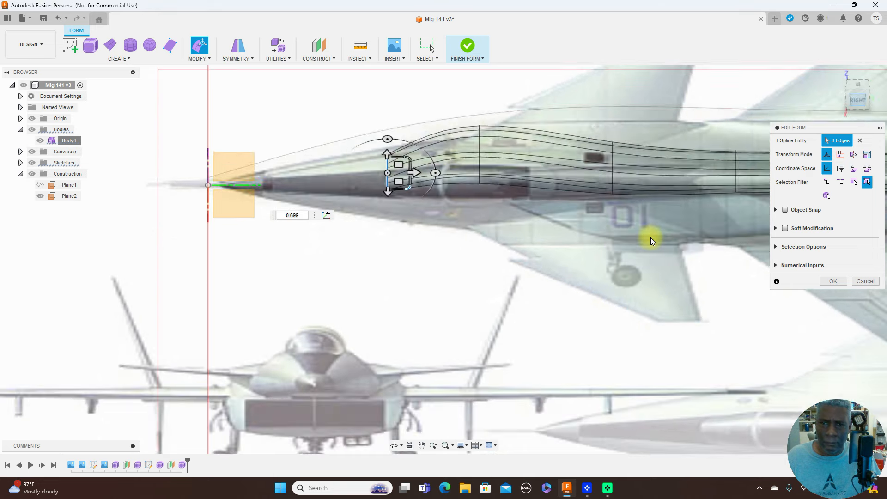
middle_drag(664, 271, 365, 275)
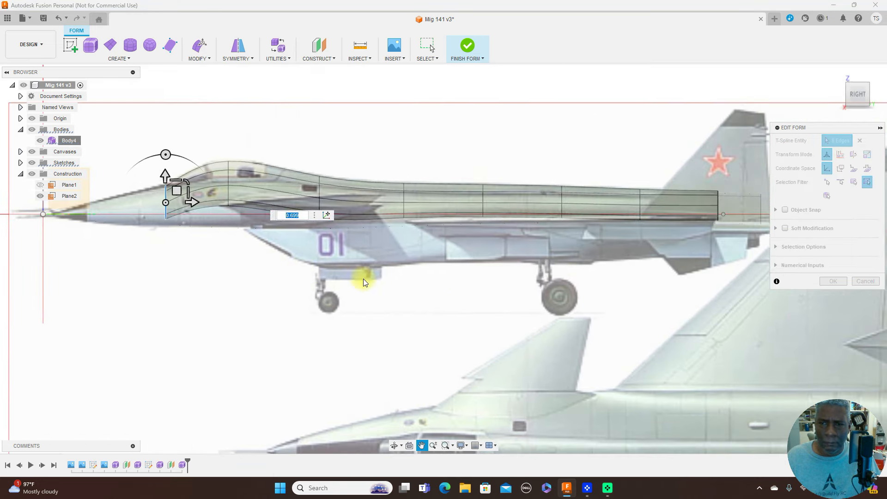
scroll(489, 304, up, 1)
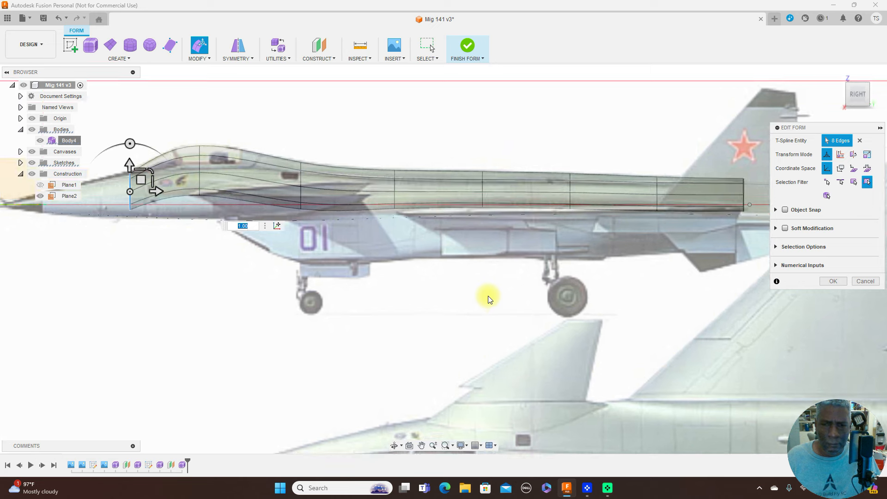
scroll(506, 178, up, 6)
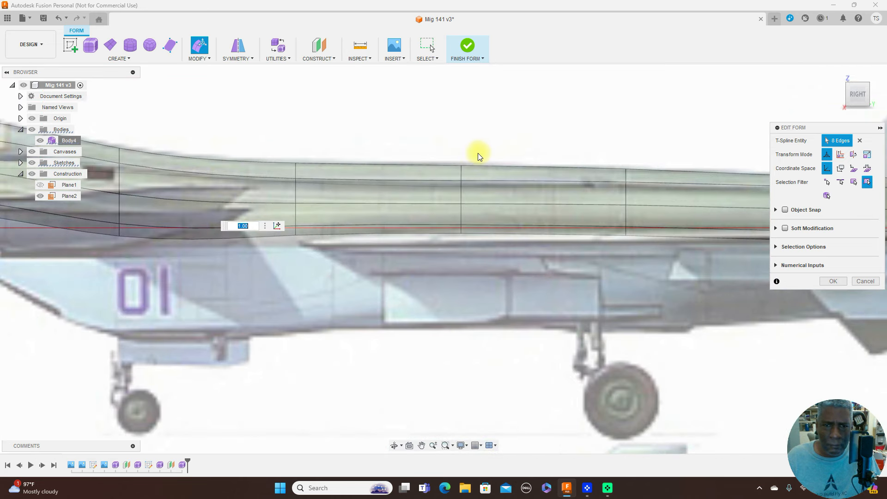
click(462, 166)
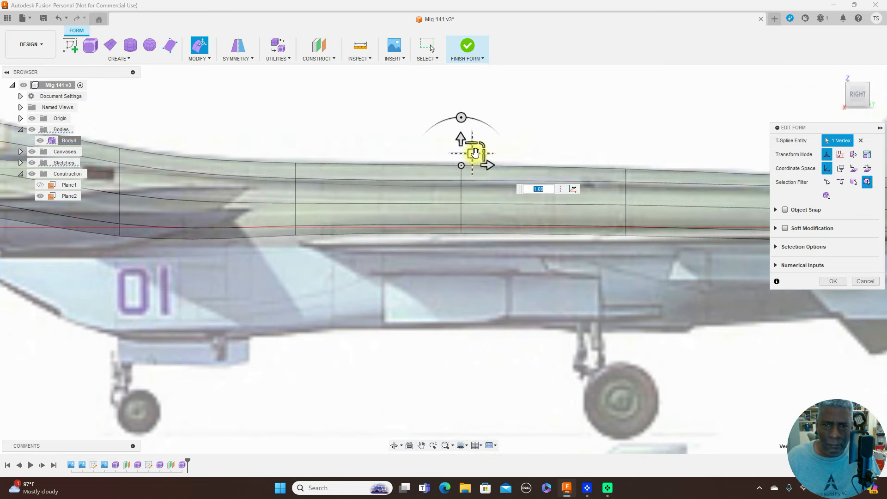
drag(475, 154, 475, 154)
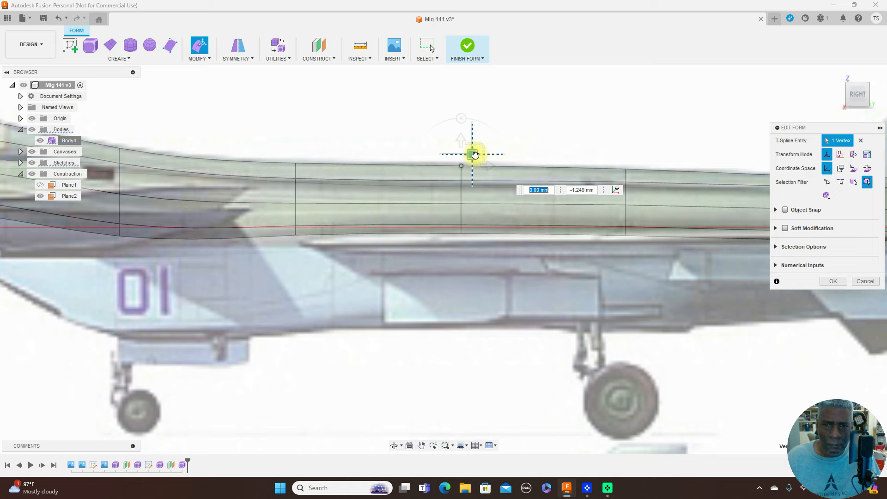
Switch the canopy and spine form body from smooth to box display
scroll(597, 171, down, 5)
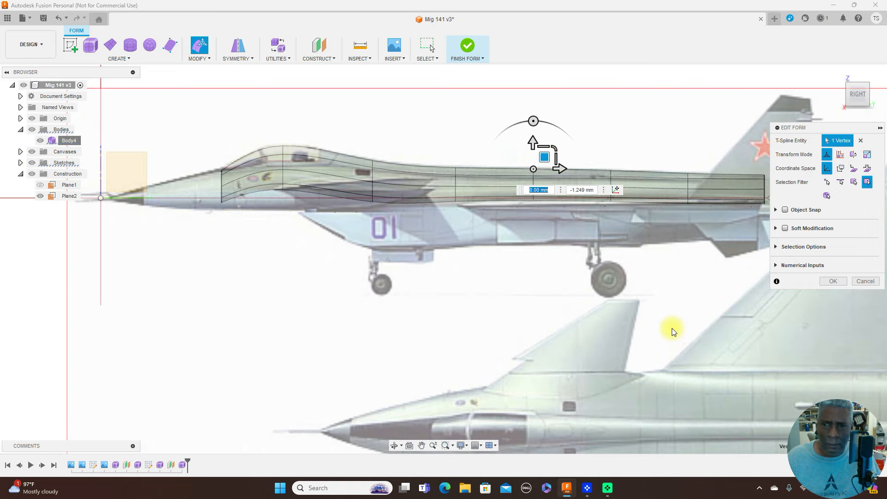
scroll(672, 332, down, 4)
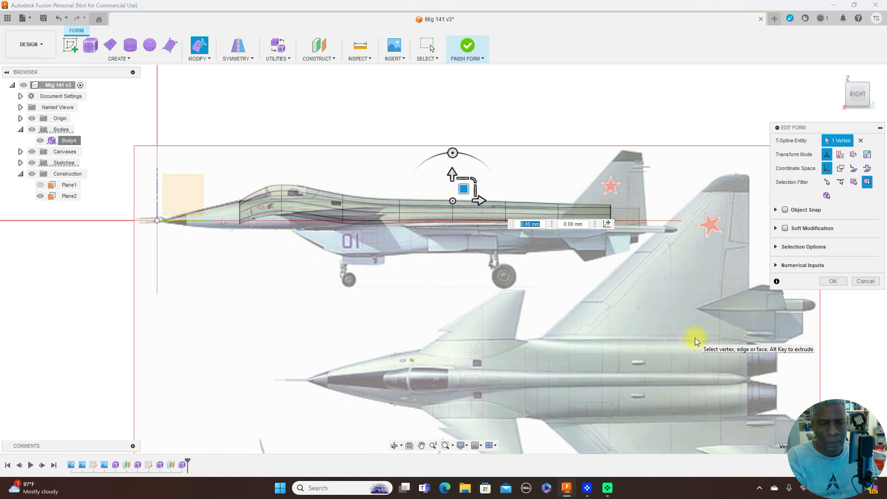
key(alt+Up)
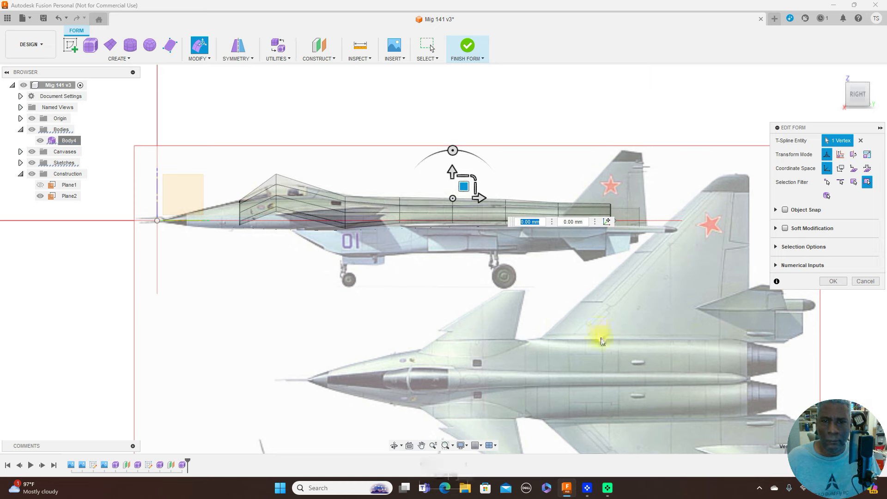
Lower the upper side vertex of the spine form's sixth edge ring about 1.4 mm to follow the side canvas
scroll(602, 341, up, 2)
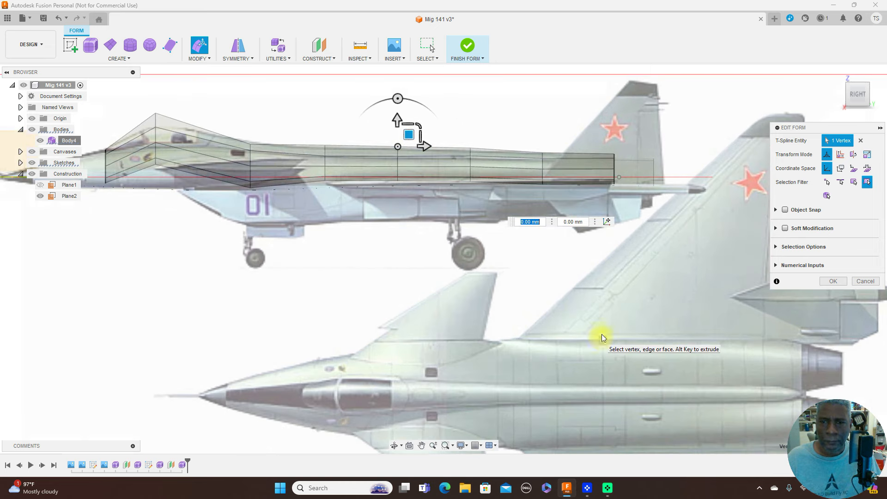
click(470, 156)
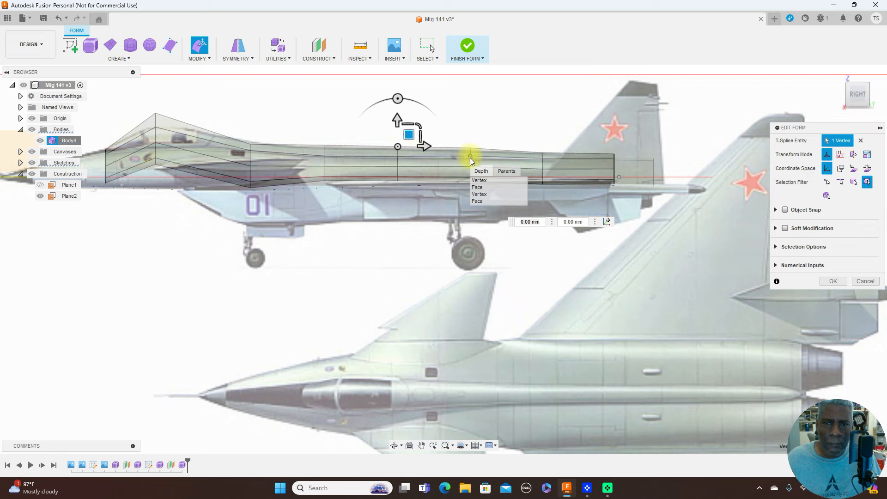
click(512, 119)
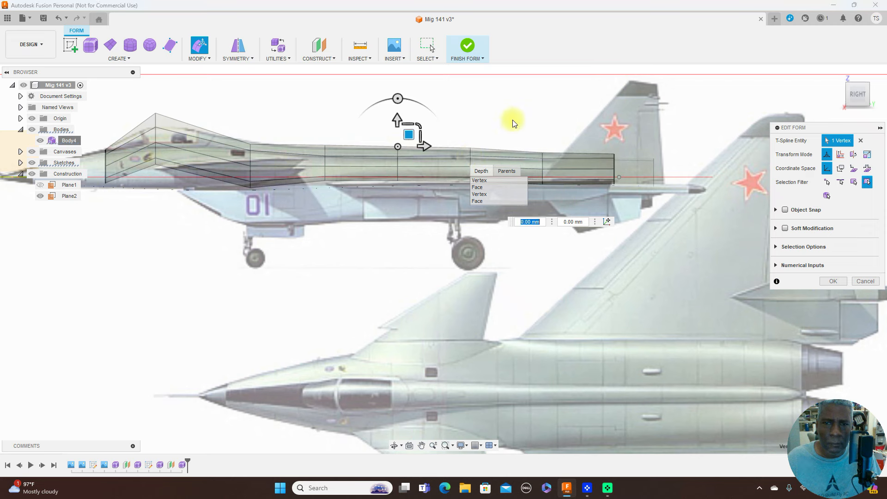
click(471, 157)
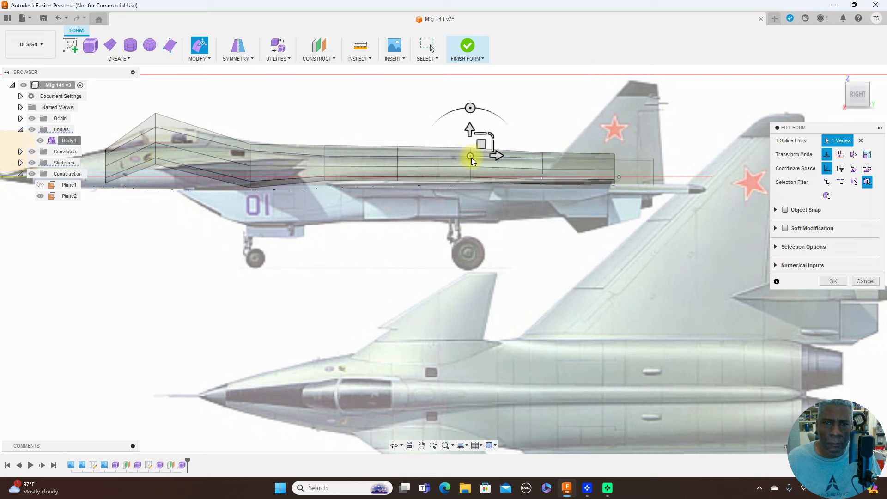
click(483, 143)
drag(485, 142, 484, 143)
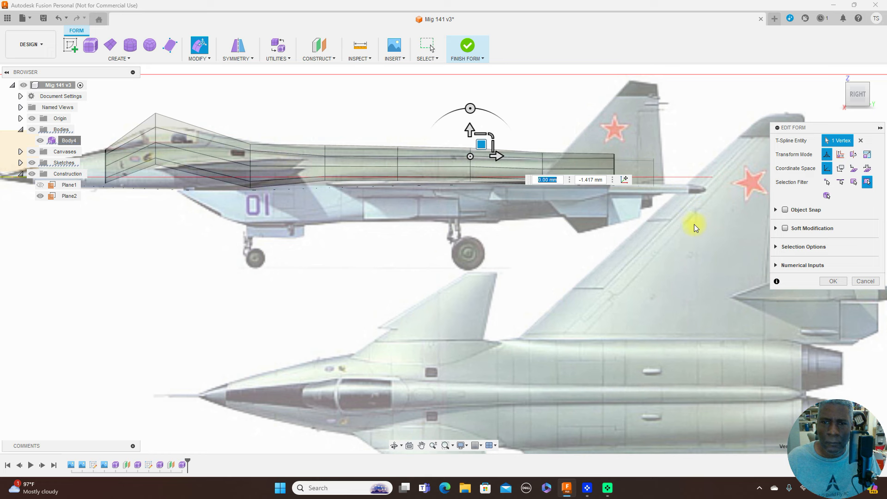
Raise the side vertex of the spine form's seventh edge ring about 5.7 mm
click(544, 169)
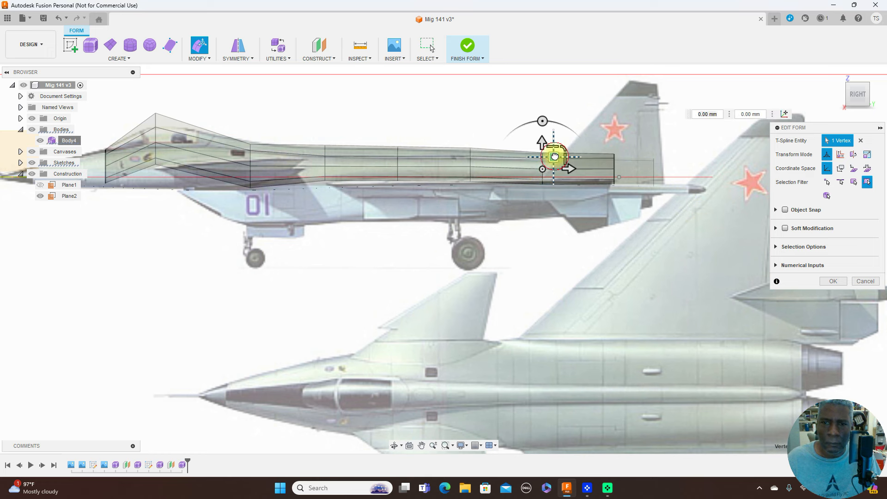
drag(555, 156, 554, 156)
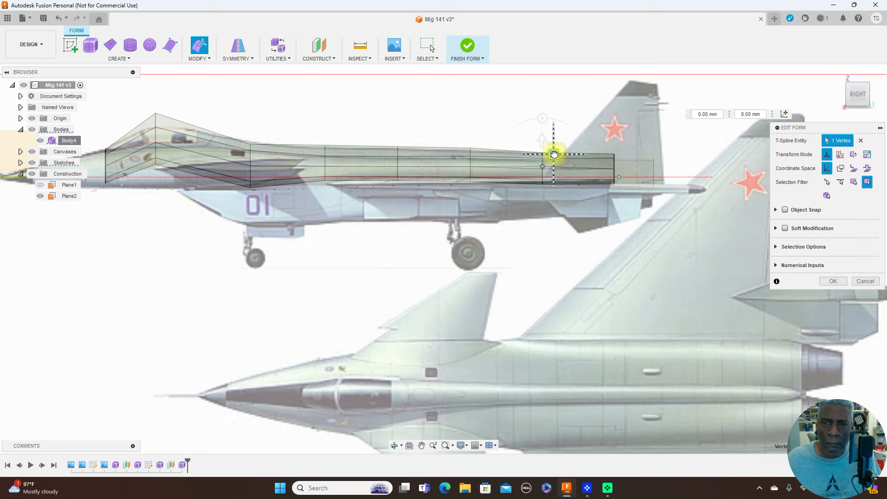
drag(554, 155, 554, 155)
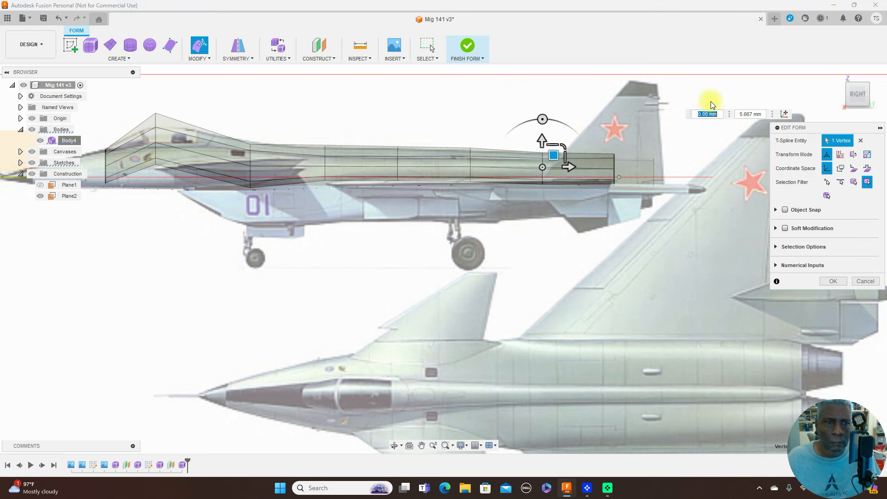
Return the canopy and spine body to smooth display, accept the vertex edits and finish the form
key(alt+3)
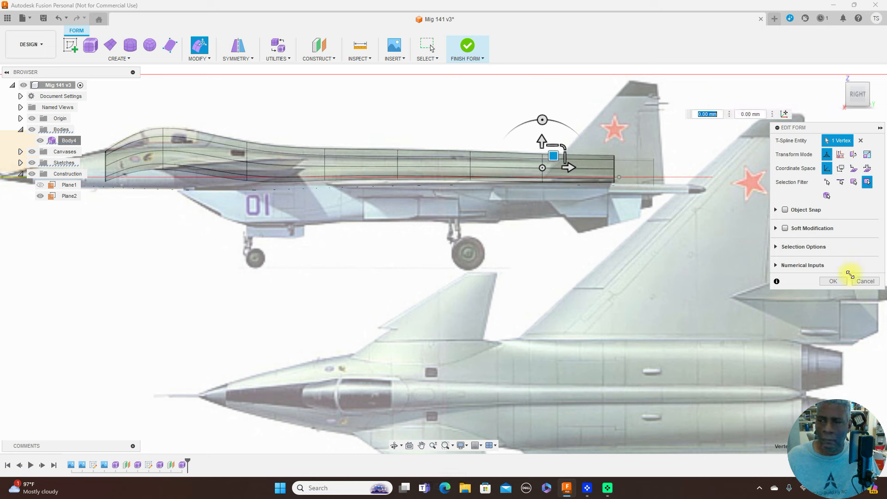
click(838, 281)
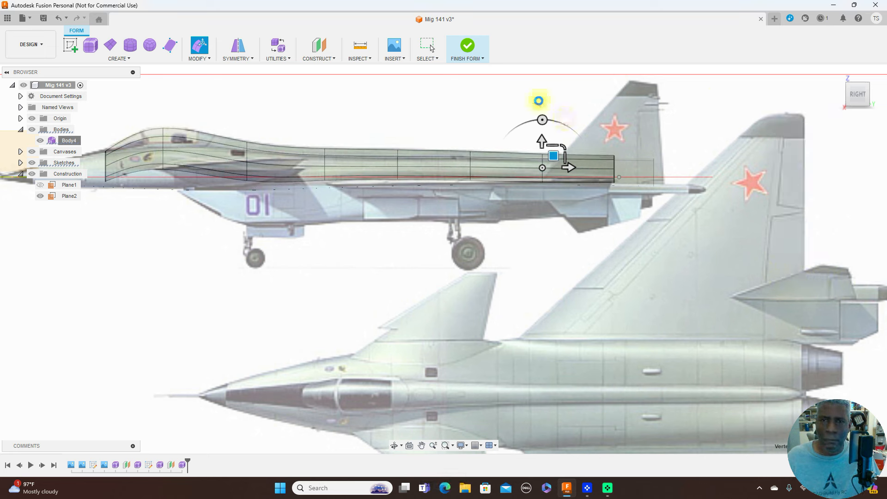
click(527, 94)
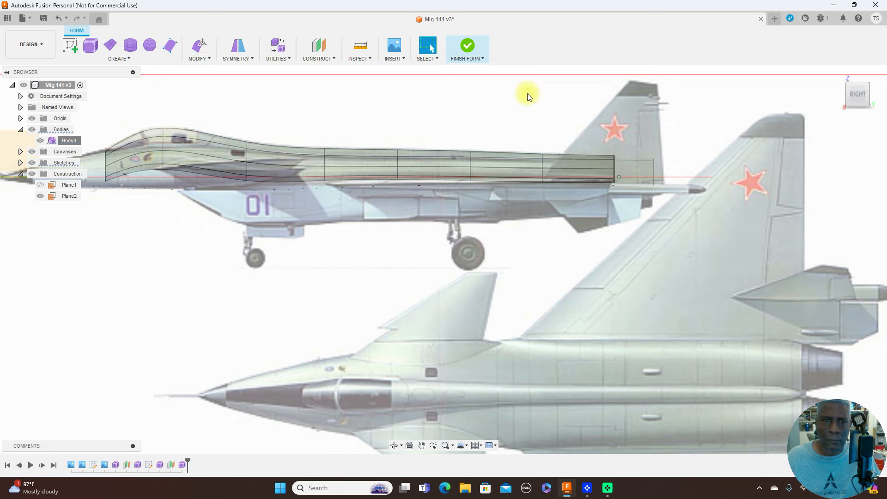
click(481, 65)
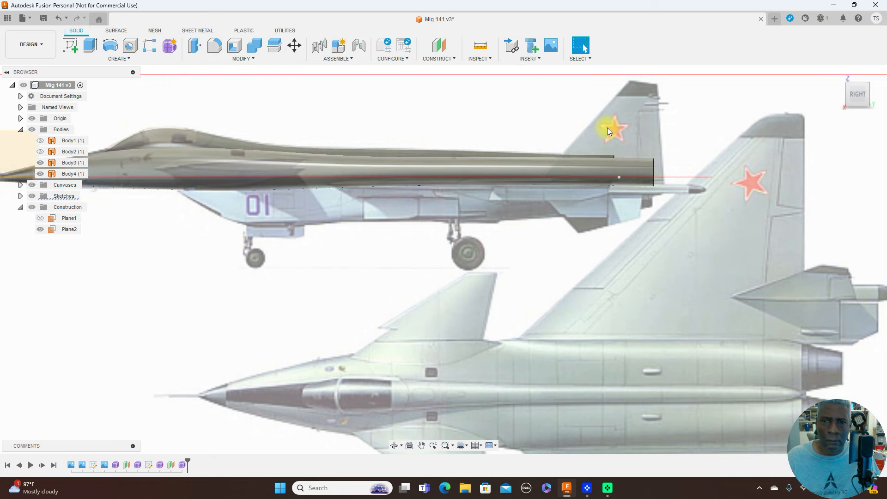
Hide the reference canvases and the origin geometry to leave only the fuselage and canopy bodies in view
scroll(607, 128, down, 1)
scroll(608, 128, down, 2)
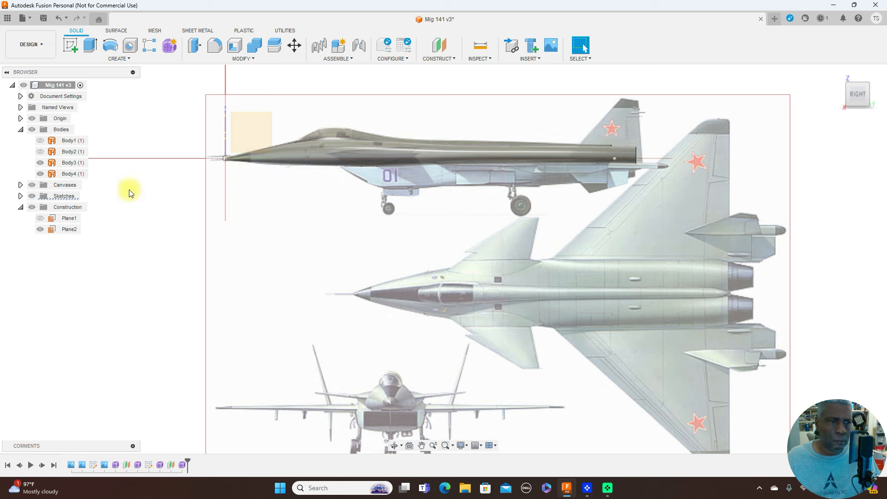
click(32, 185)
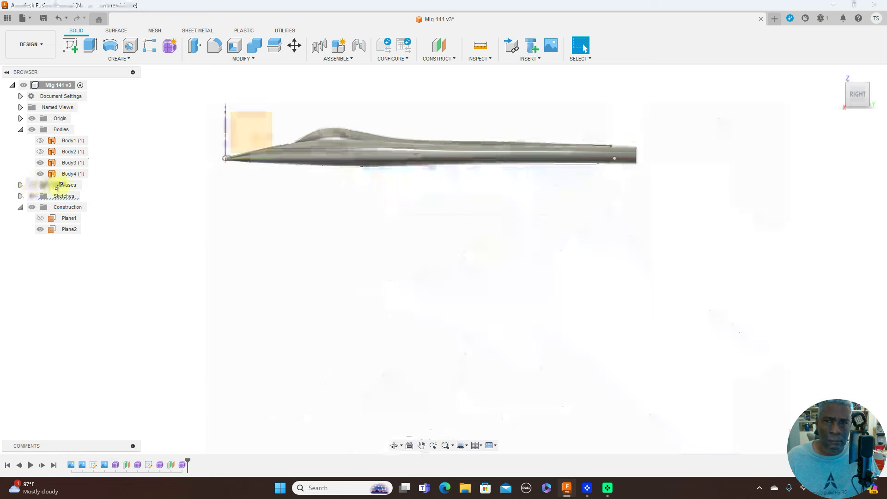
drag(849, 87, 877, 114)
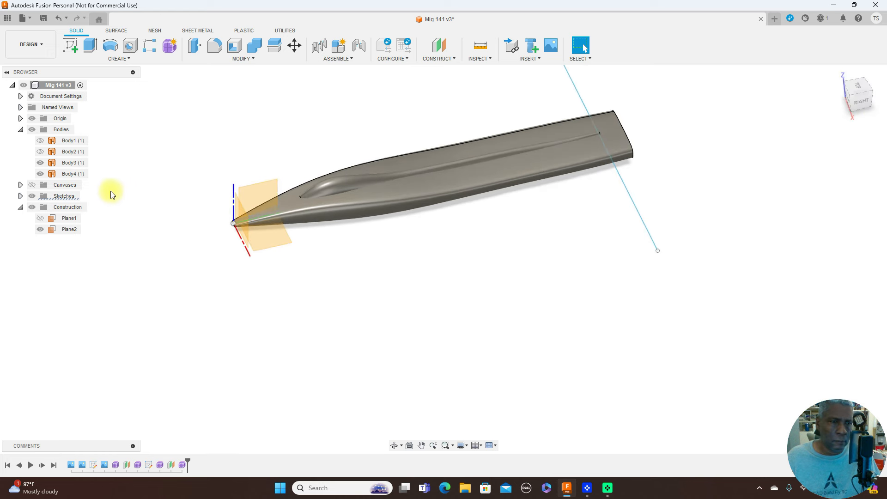
click(32, 118)
Examine the fuselage and canopy shapes from the front and the right side without the canvases
click(519, 183)
click(857, 100)
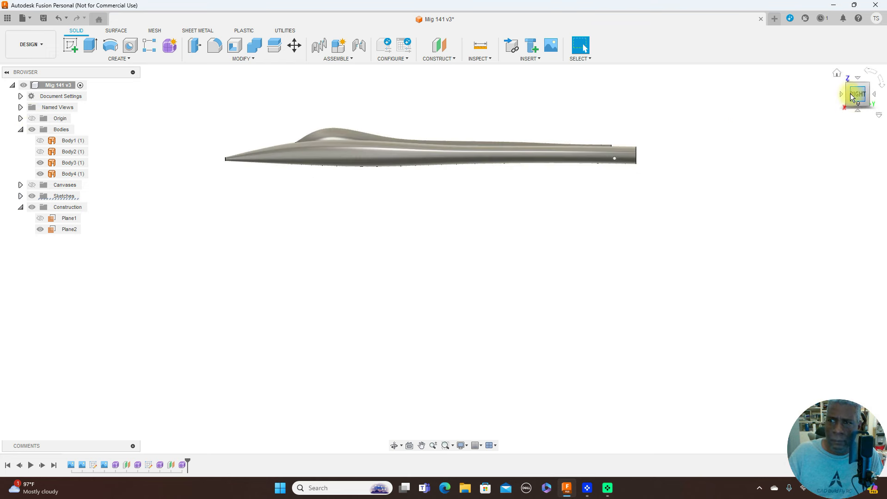
click(852, 98)
shift+middle_drag(106, 98, 65, 95)
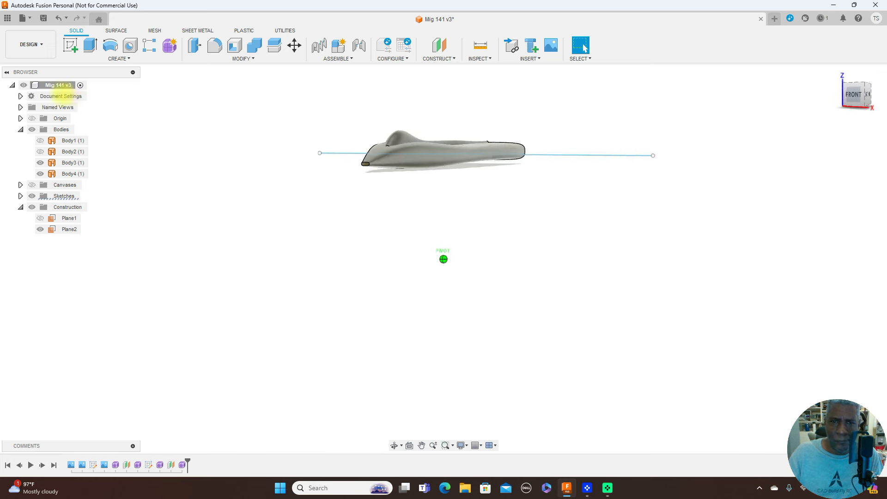
drag(64, 95, 851, 96)
click(862, 95)
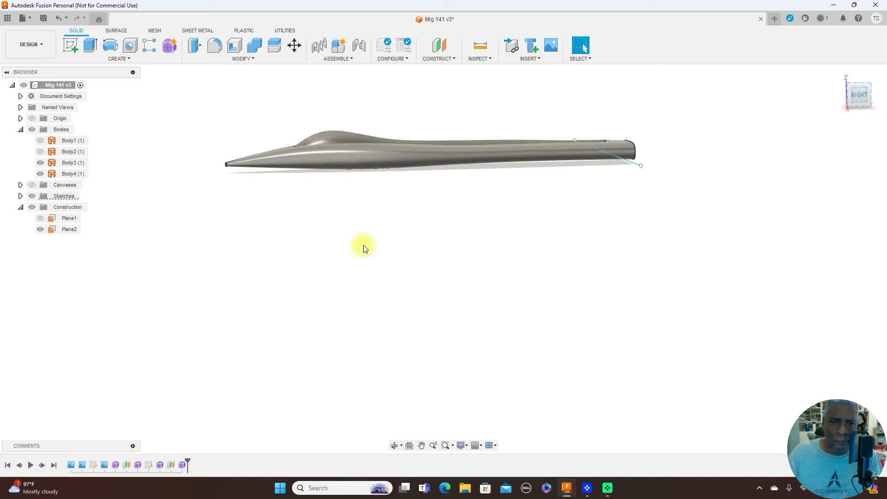
scroll(356, 247, up, 3)
middle_drag(353, 216, 390, 257)
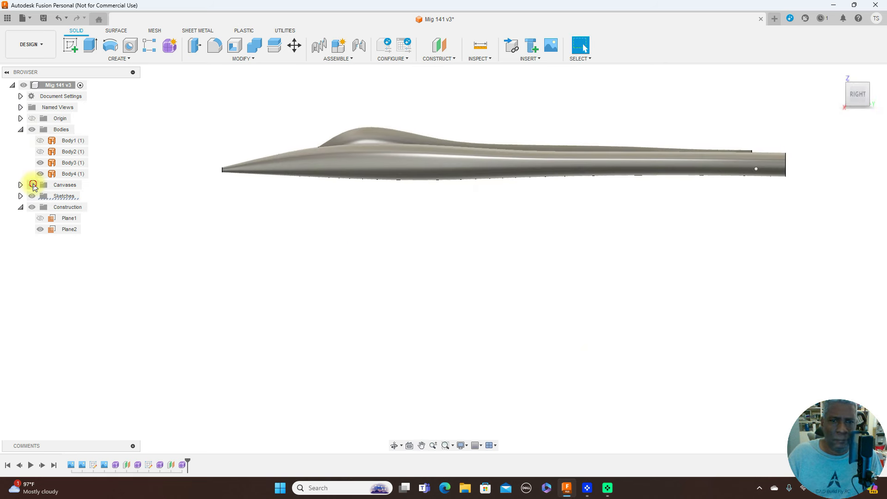
Toggle the canvases on and off to compare both bodies with the aircraft's side and top references
click(32, 185)
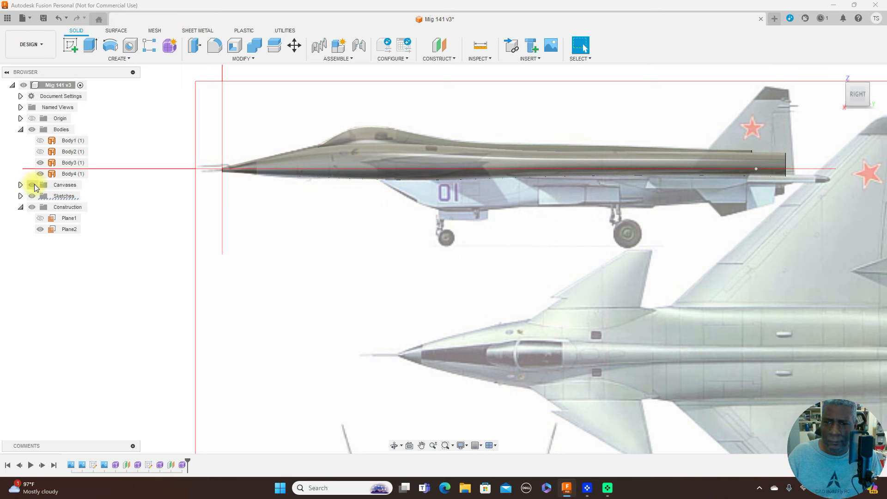
click(34, 184)
click(34, 184)
click(34, 184)
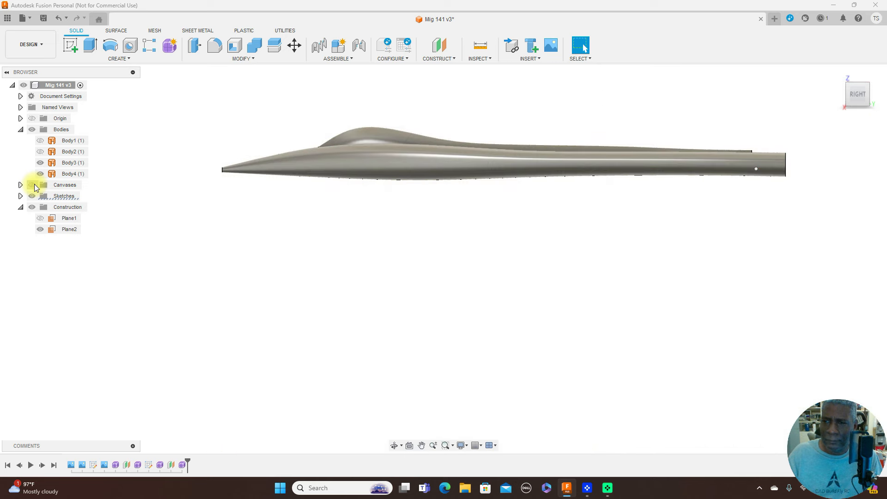
click(859, 79)
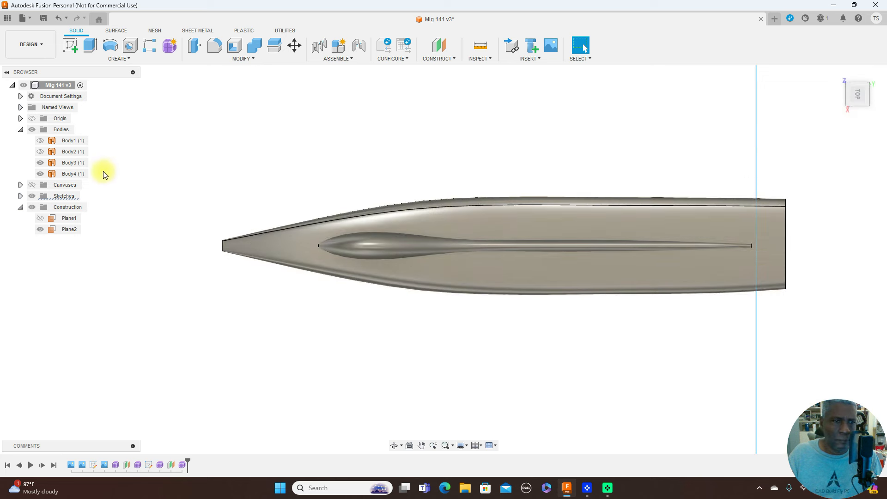
click(32, 184)
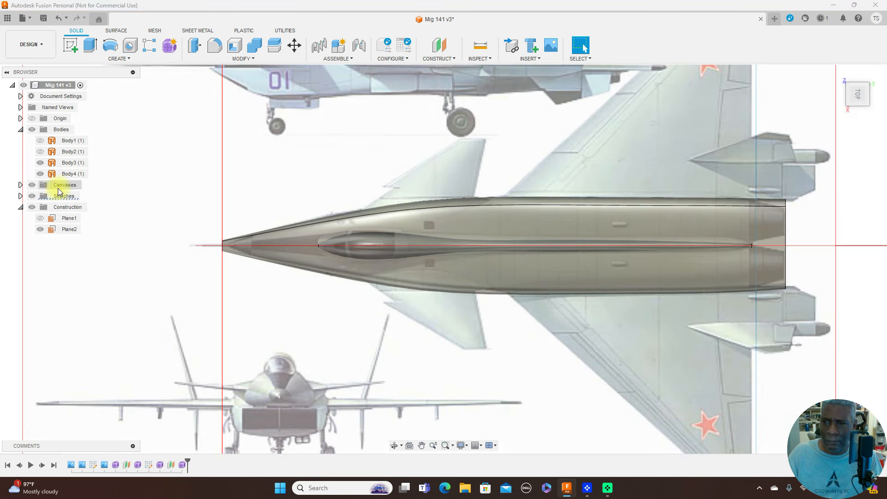
click(576, 215)
scroll(709, 201, up, 1)
middle_drag(723, 165, 628, 142)
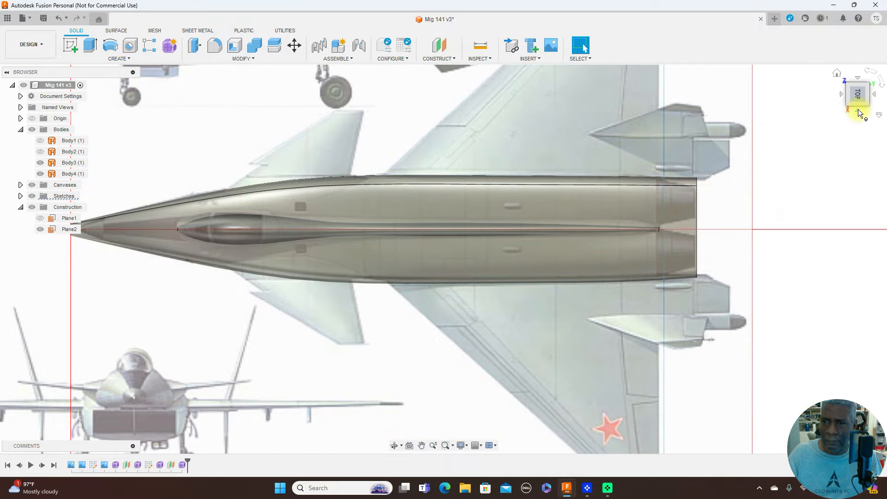
Reopen the canopy and spine form for editing in the right side view
click(858, 109)
scroll(725, 214, up, 1)
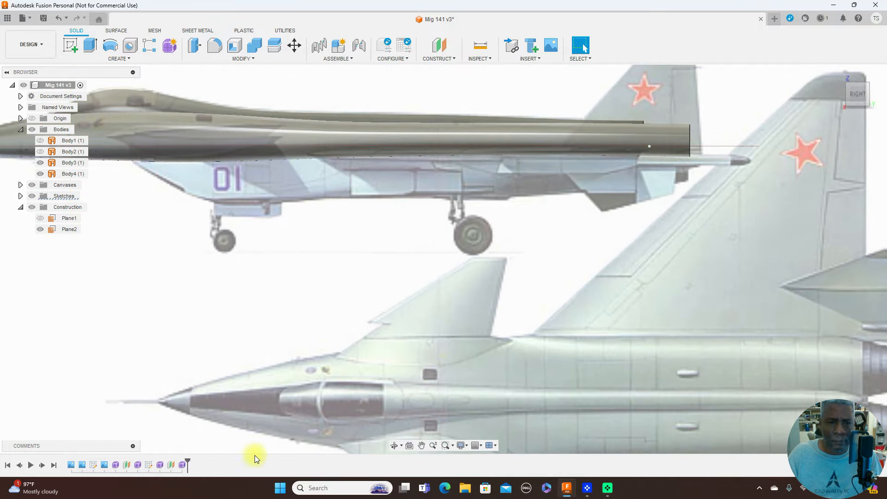
right_click(182, 464)
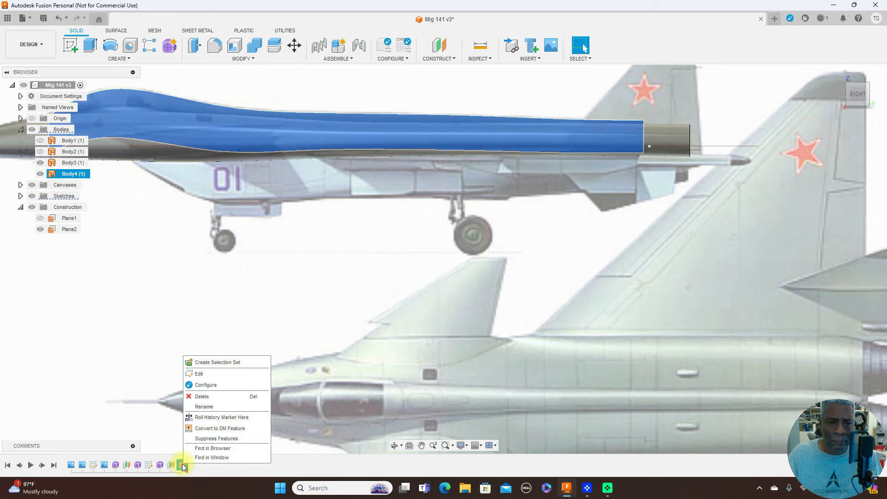
click(227, 373)
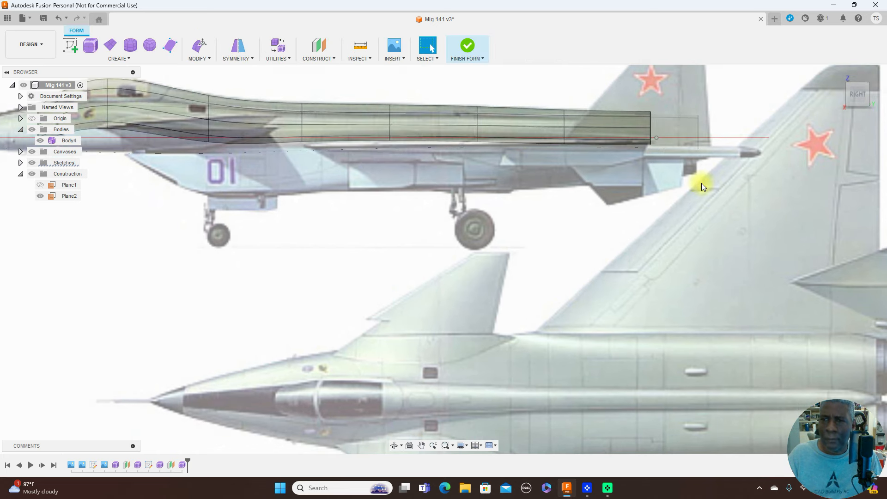
Lower the canopy and spine form's rear edge ring about 3 mm using Edit Form
scroll(672, 104, up, 1)
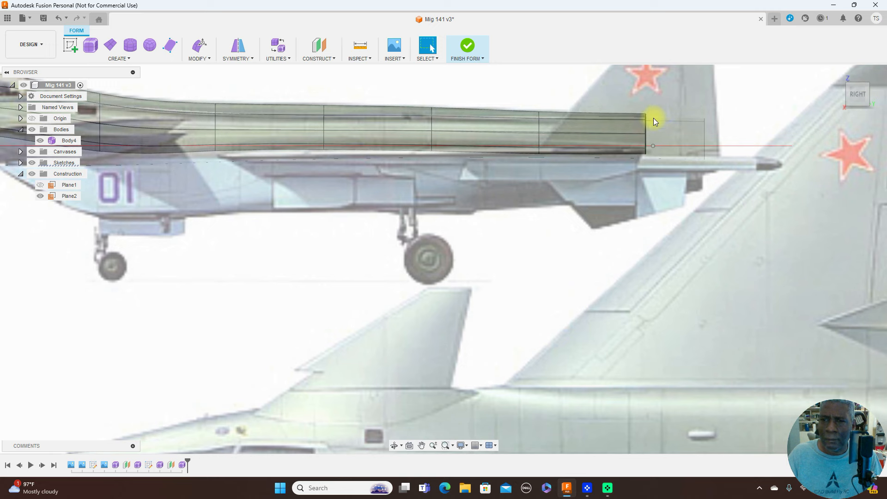
scroll(654, 119, up, 3)
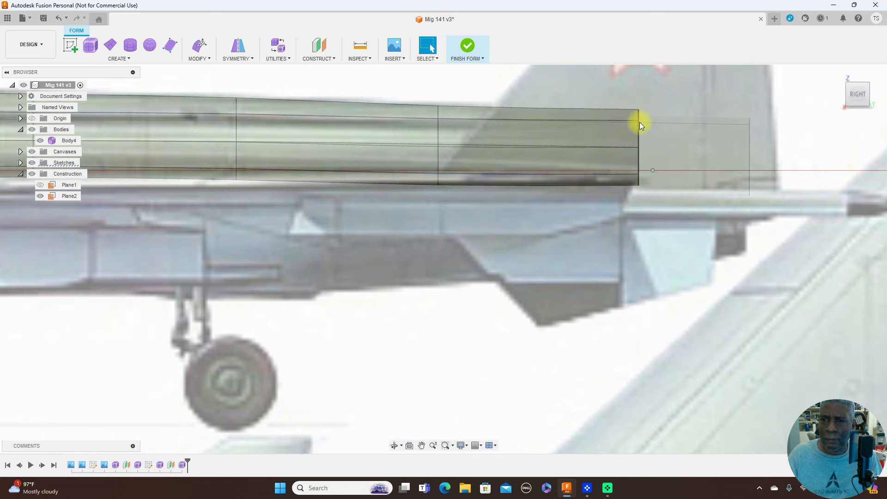
right_click(638, 126)
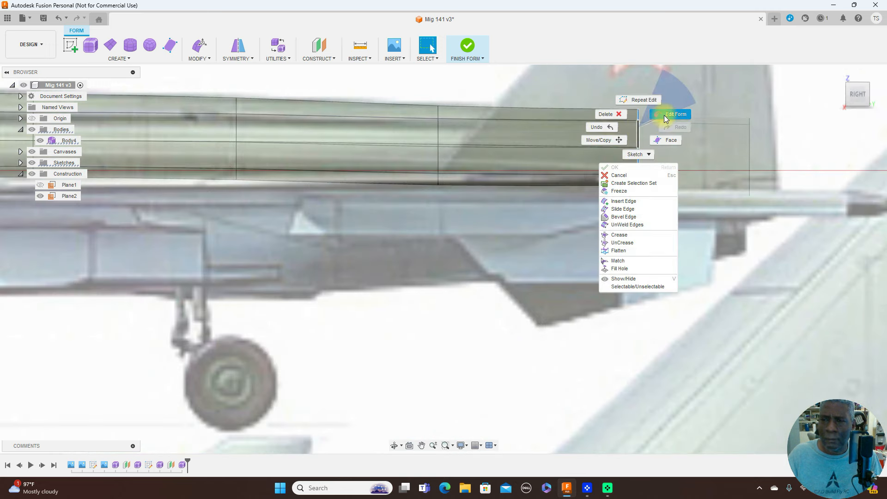
click(664, 115)
drag(650, 134, 650, 137)
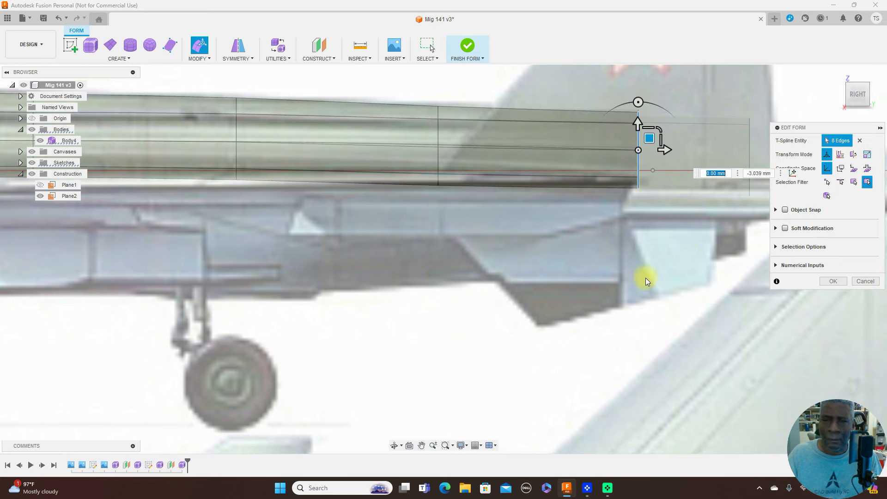
Move the canopy and spine form's front edge ring about 15.7 mm forward and 5.6 mm down, and finish the form
scroll(648, 277, down, 5)
scroll(261, 282, down, 2)
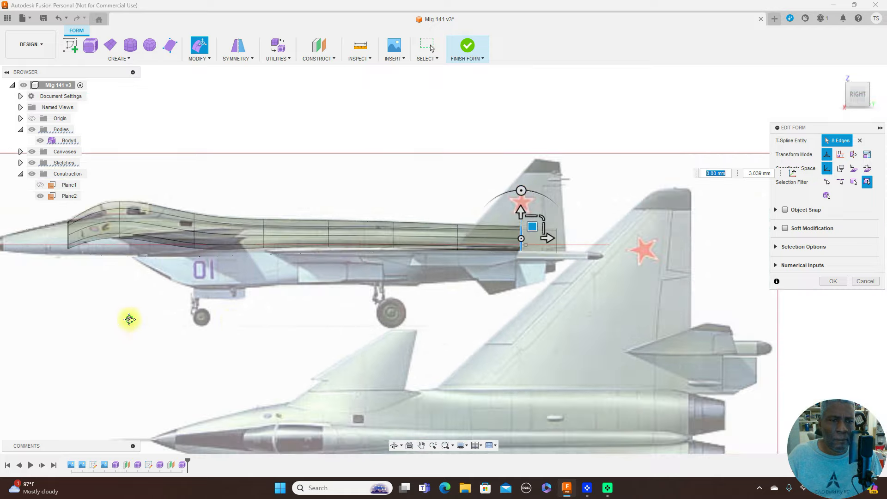
middle_drag(129, 319, 466, 273)
scroll(420, 277, up, 4)
scroll(409, 268, down, 2)
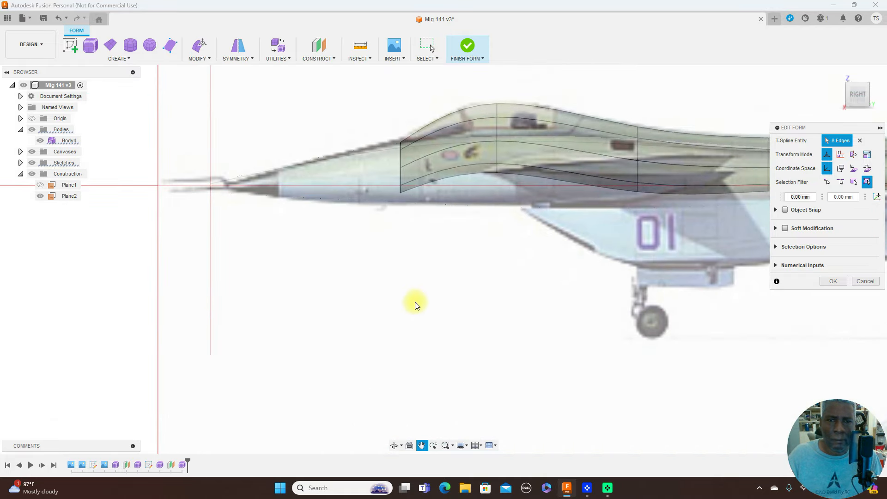
scroll(412, 296, up, 4)
middle_drag(412, 214, 413, 329)
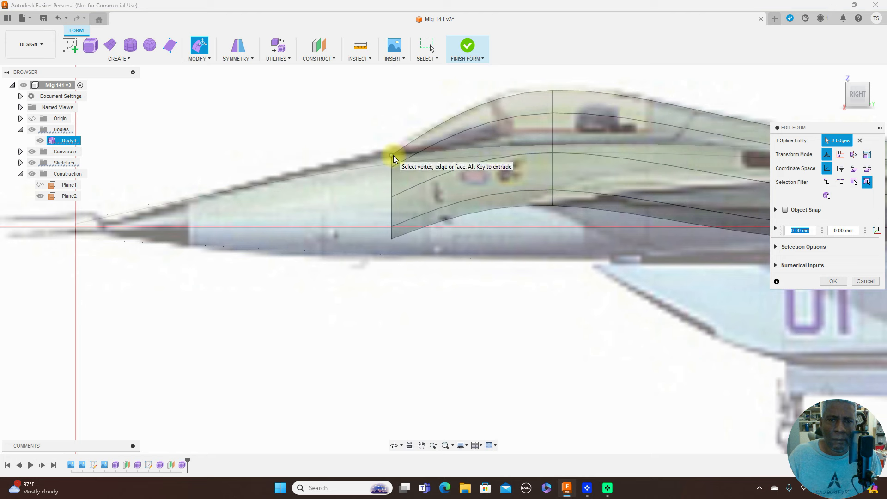
click(392, 176)
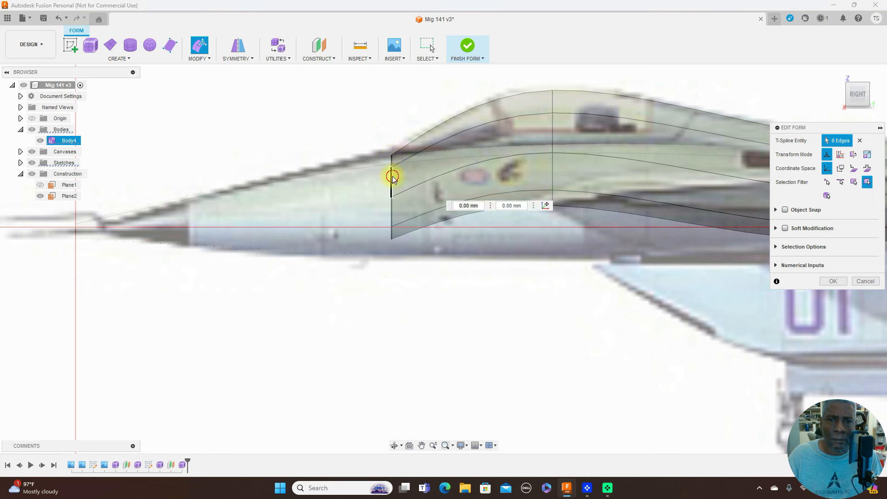
drag(401, 184, 387, 190)
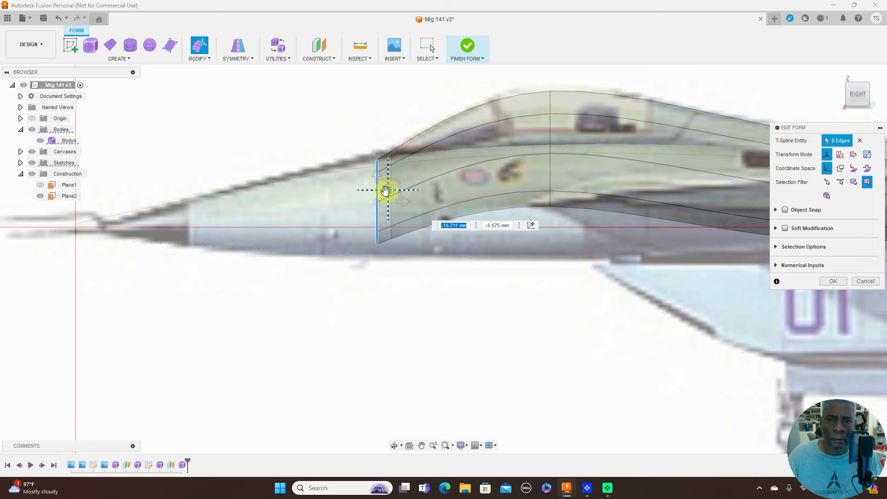
click(834, 281)
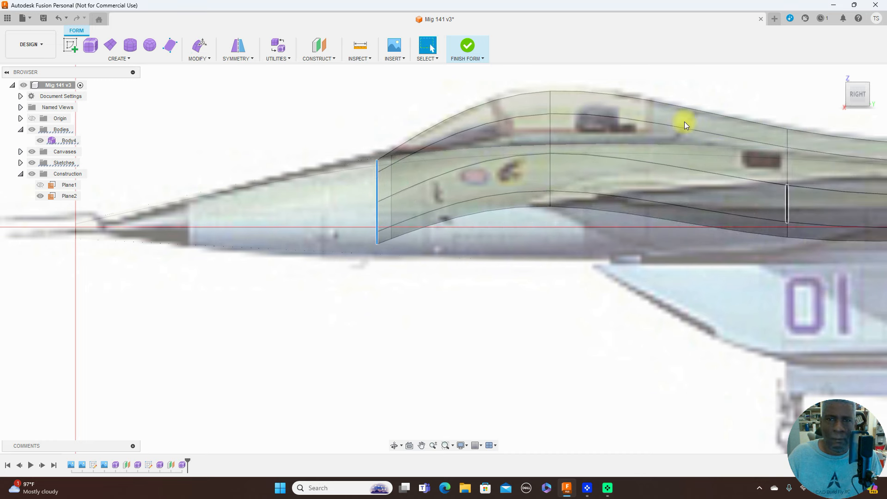
click(482, 59)
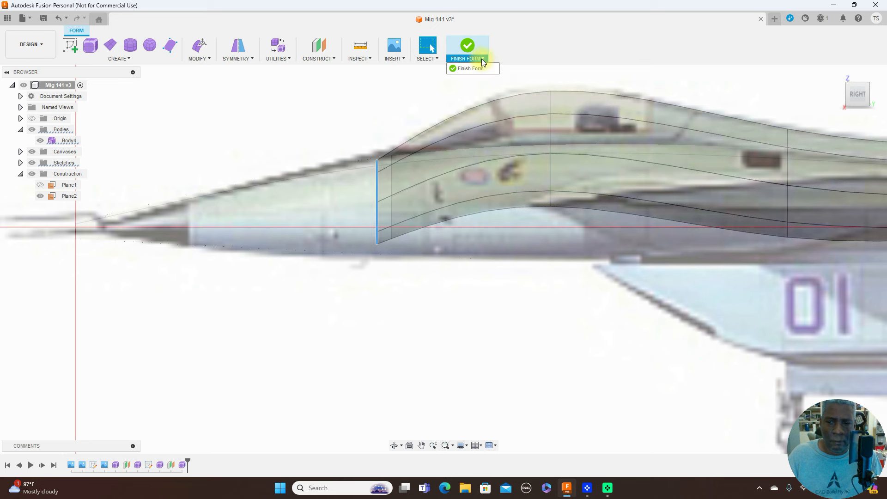
click(477, 70)
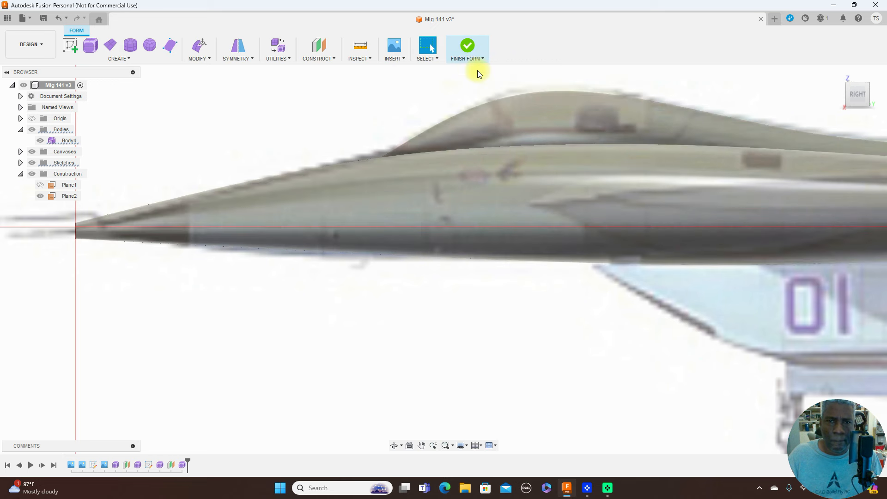
Hide the canvases and examine the fuselage and canopy bodies from the side, the top and the home view
scroll(617, 229, down, 5)
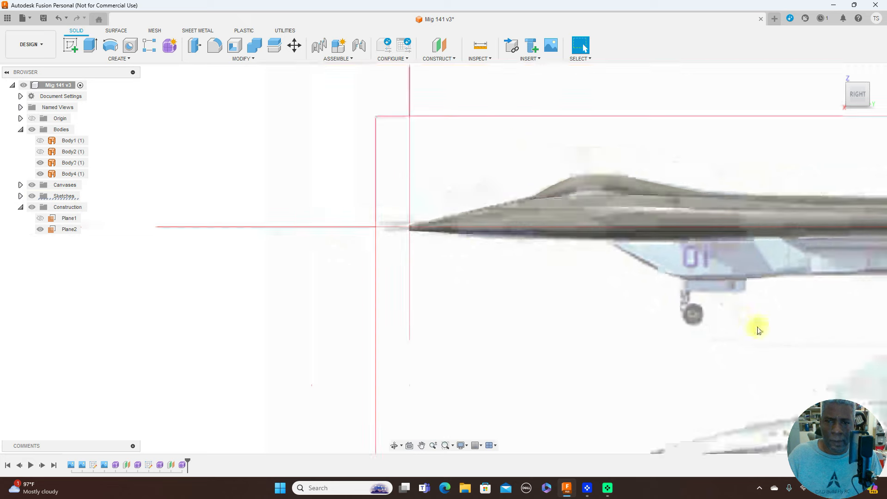
middle_drag(679, 311, 449, 282)
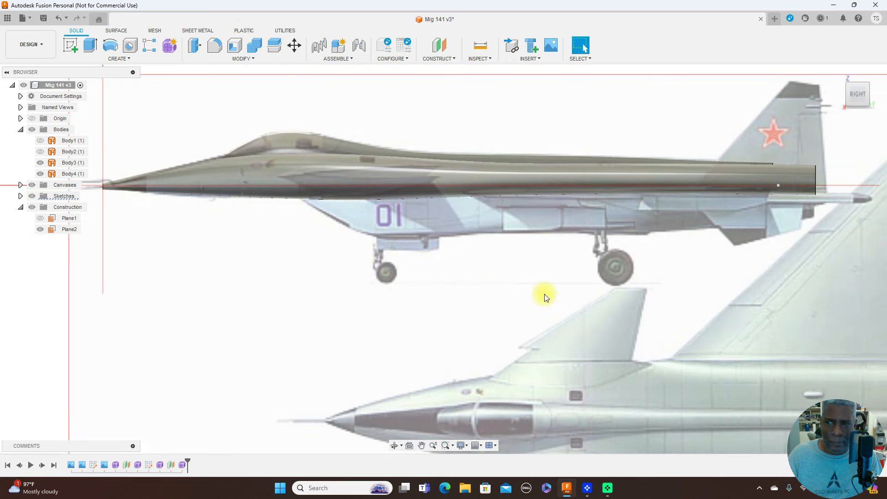
scroll(544, 296, down, 2)
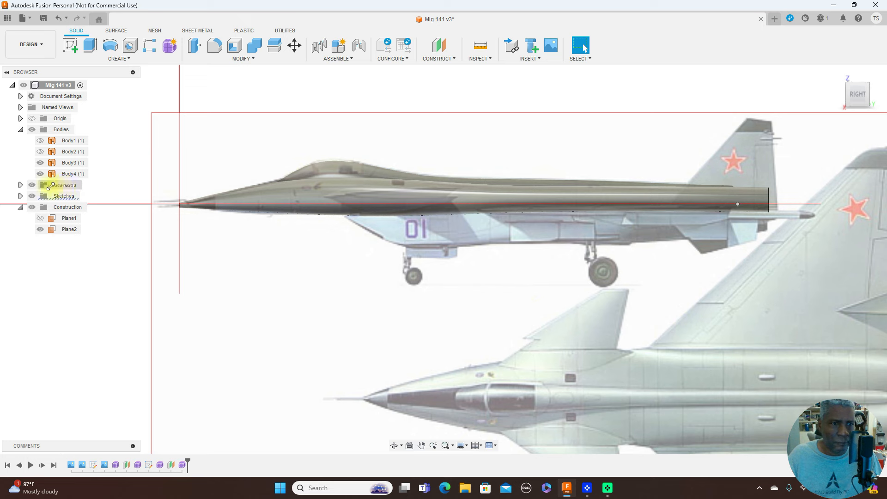
click(32, 185)
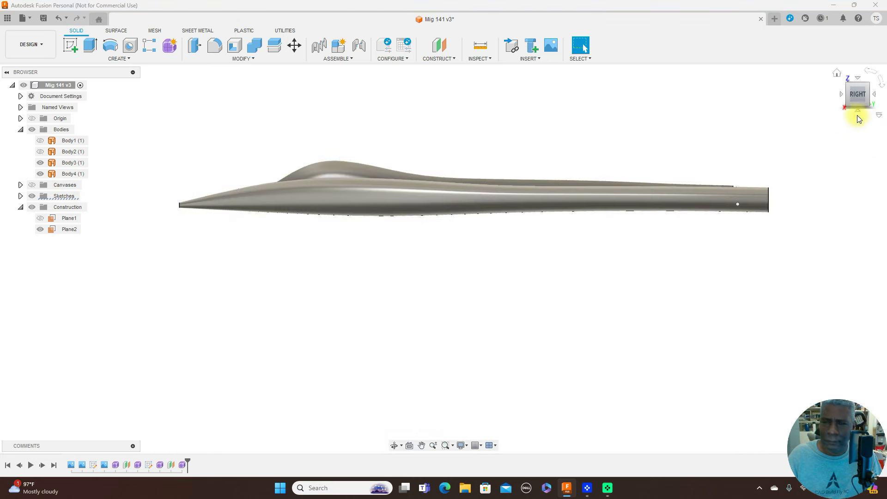
click(857, 112)
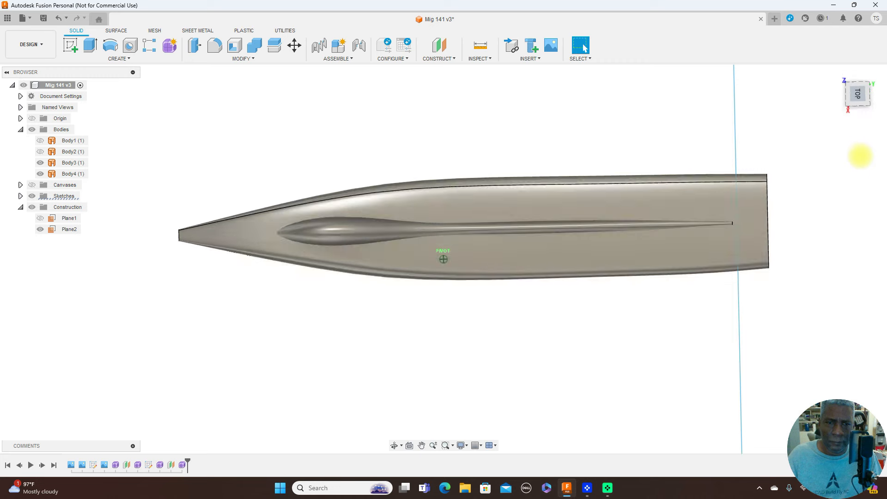
mouse_move(870, 154)
mouse_down()
mouse_move(97, 123)
mouse_move(123, 95)
mouse_move(99, 93)
mouse_move(91, 103)
mouse_up()
click(837, 77)
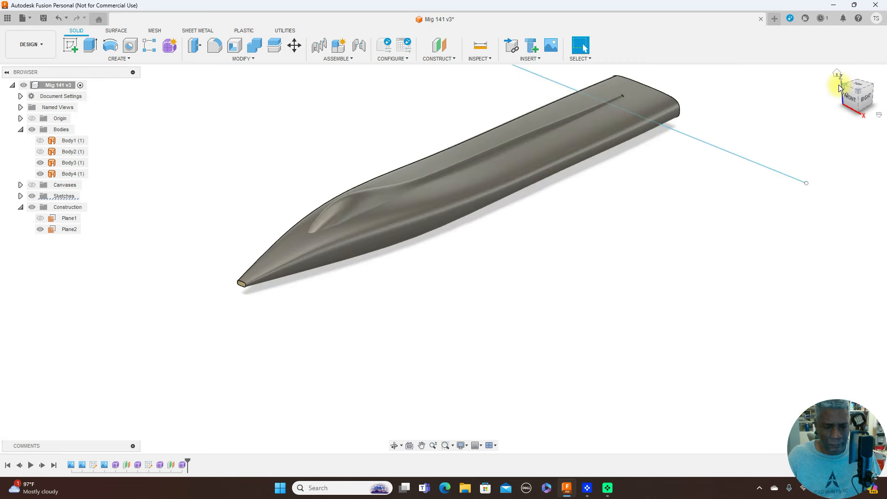
Switch the visual style to shaded without visible edges while facing the aircraft's nose
key(alt+4)
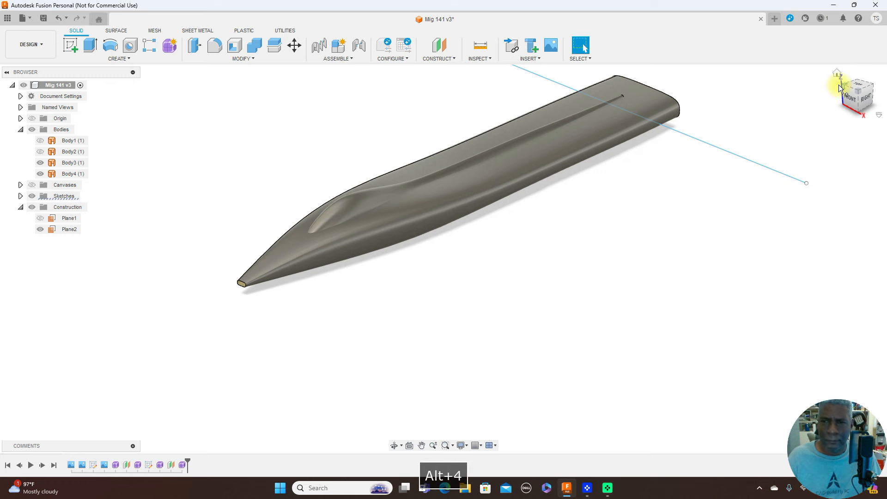
click(861, 106)
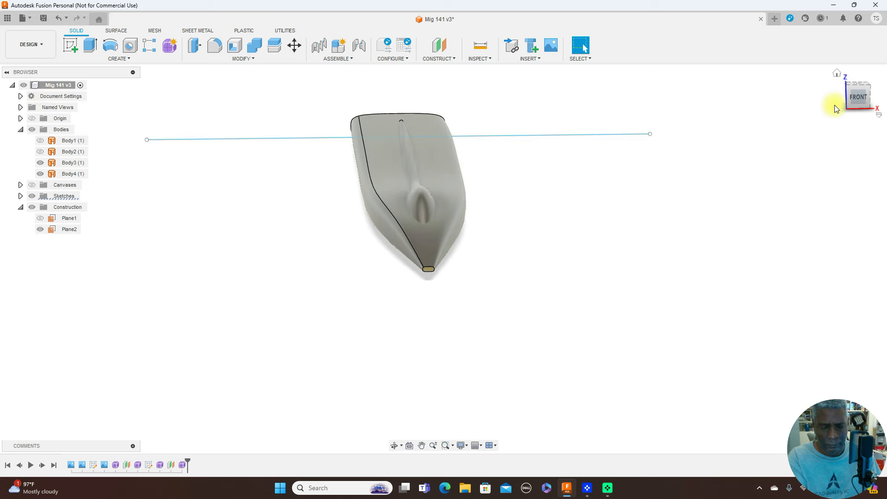
key(alt+4)
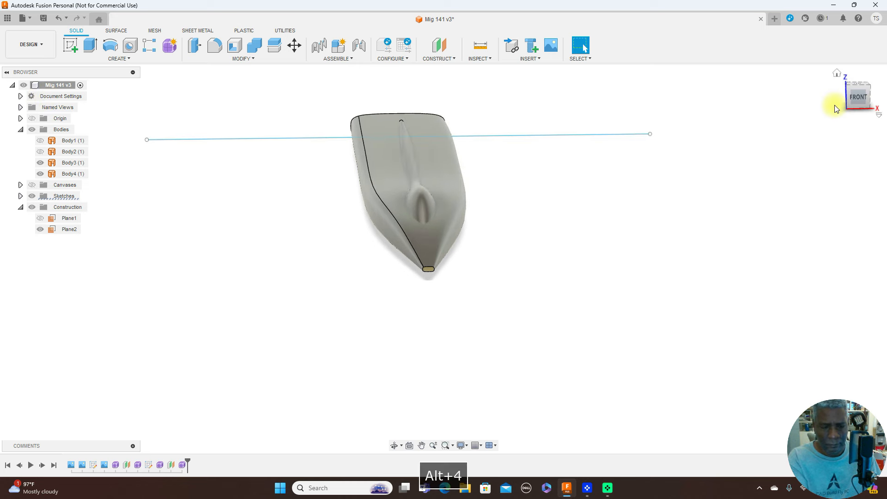
key(ctrl+4)
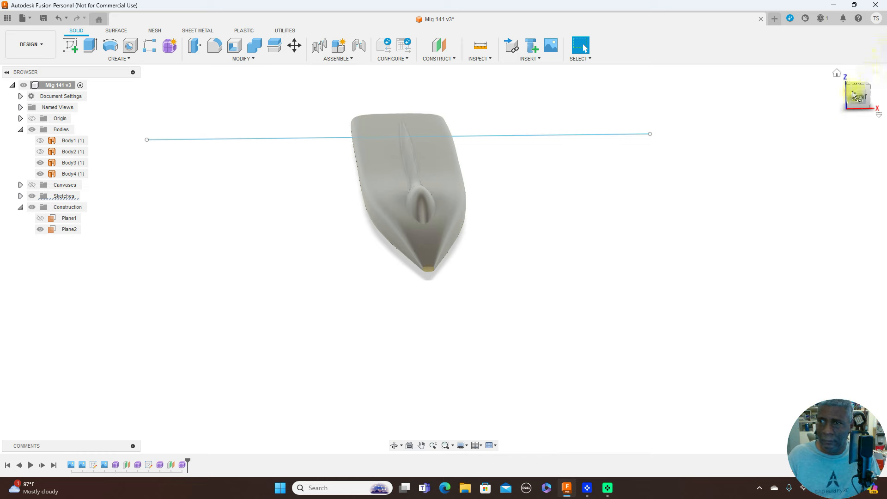
Create a Zebra Analysis with horizontal stripes on the fuselage and the canopy and spine bodies
mouse_move(868, 99)
mouse_down()
mouse_move(855, 92)
mouse_move(851, 107)
mouse_move(814, 109)
mouse_move(720, 87)
mouse_move(681, 99)
mouse_move(707, 97)
mouse_up()
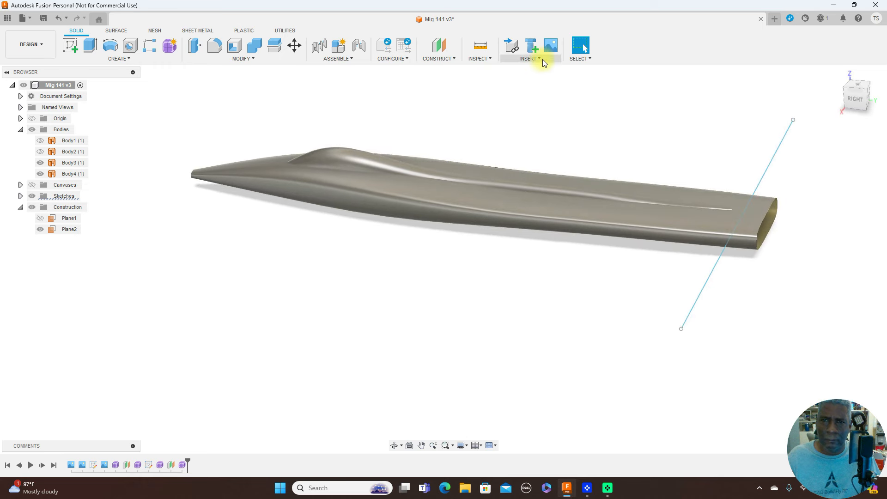
click(489, 60)
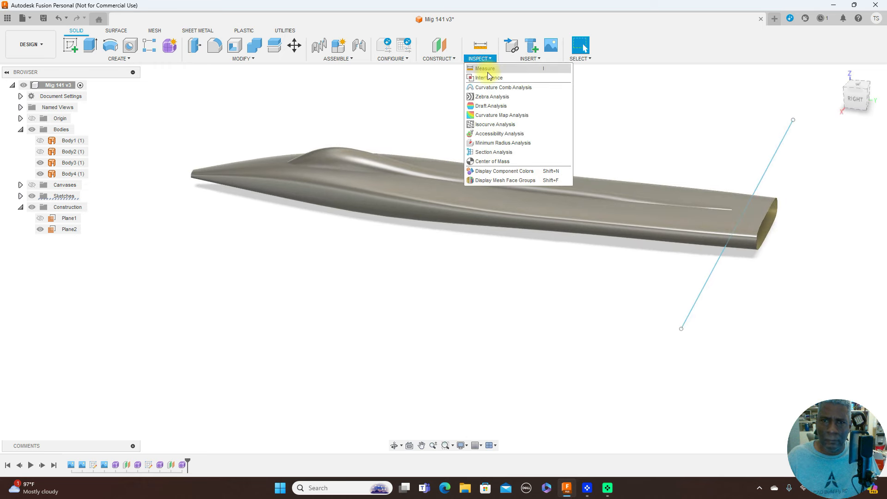
click(487, 97)
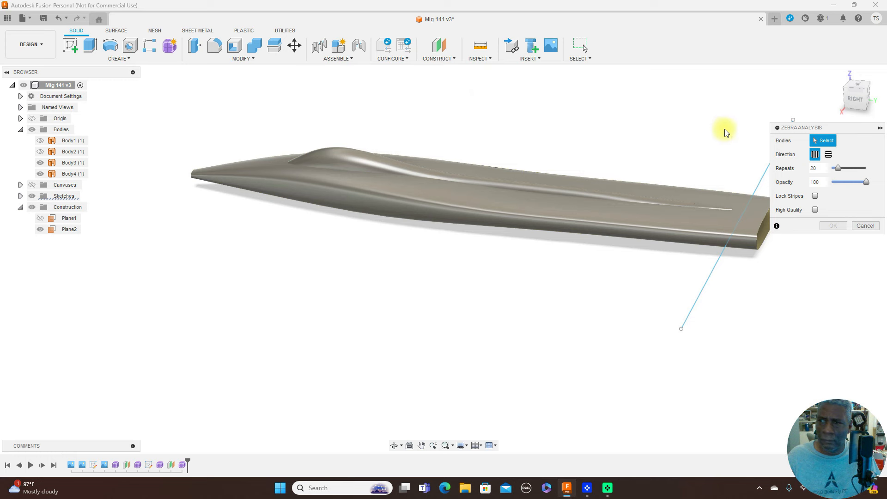
click(828, 155)
click(620, 220)
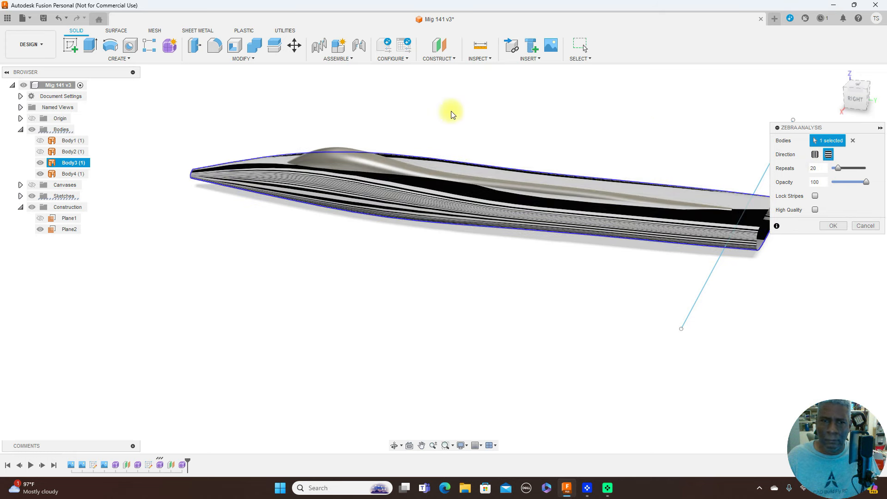
click(847, 103)
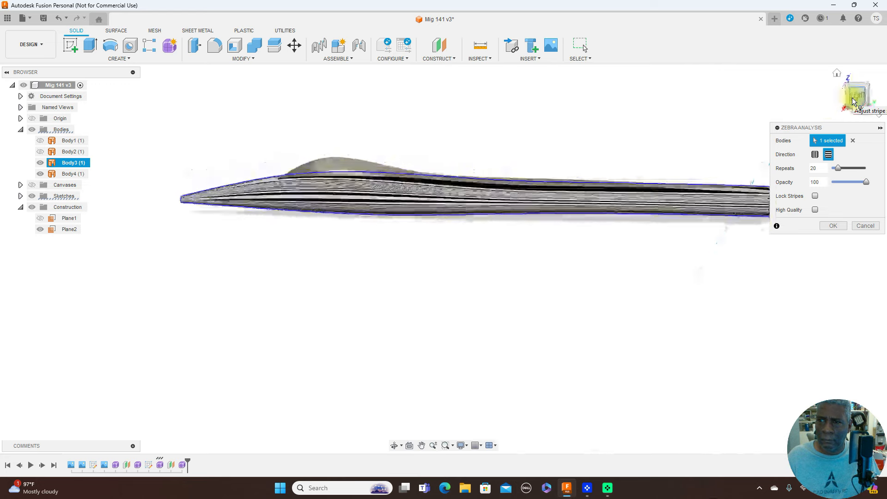
click(352, 165)
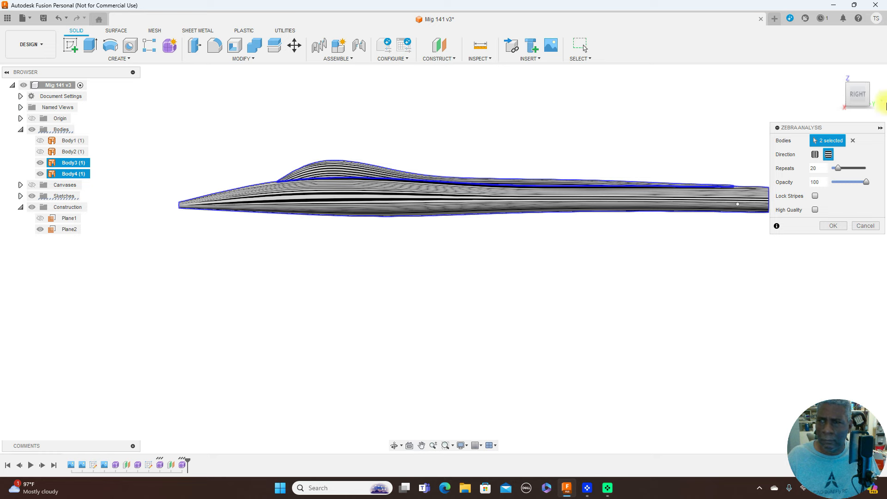
click(834, 226)
Examine the zebra stripes' flow across both bodies from the top, the front and the right side
drag(854, 91, 867, 138)
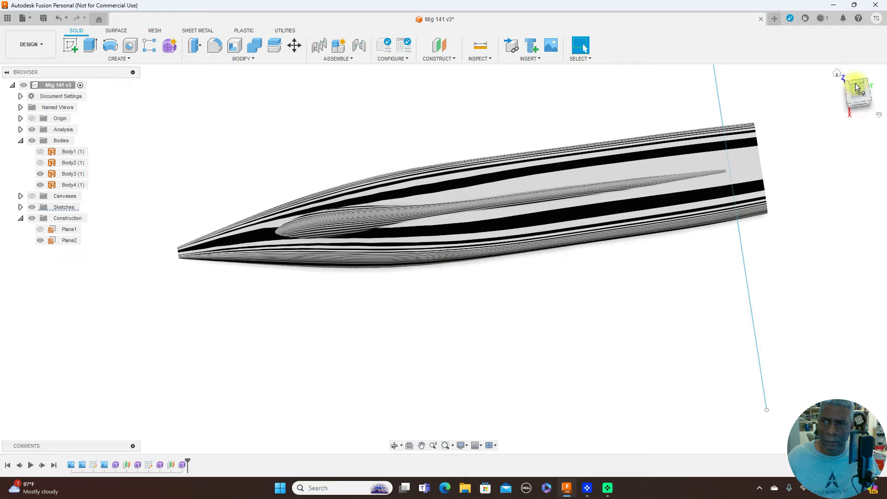
click(854, 90)
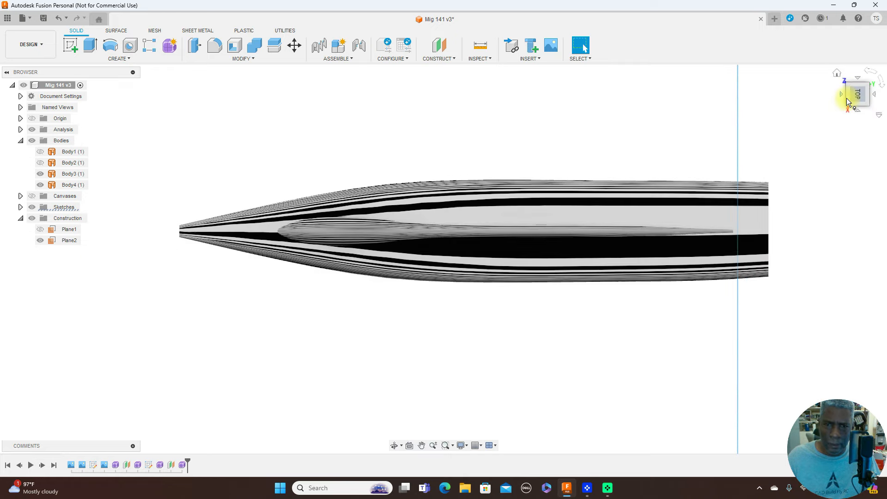
click(607, 250)
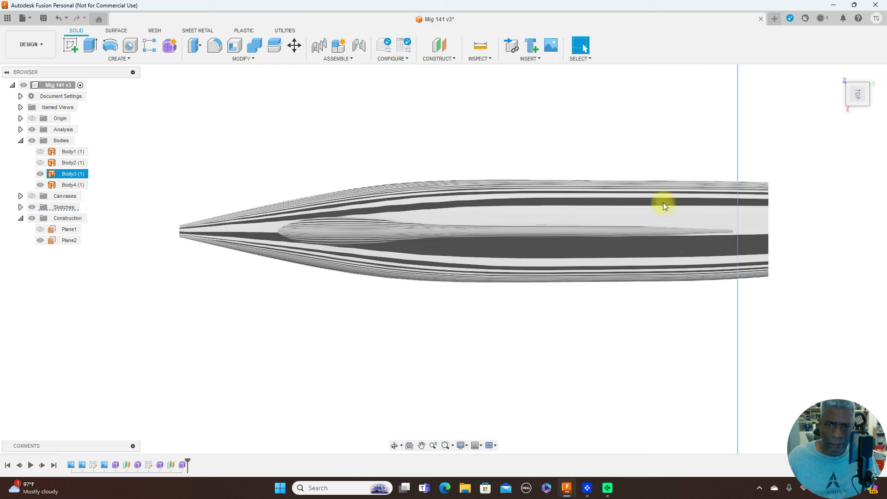
click(380, 293)
click(858, 106)
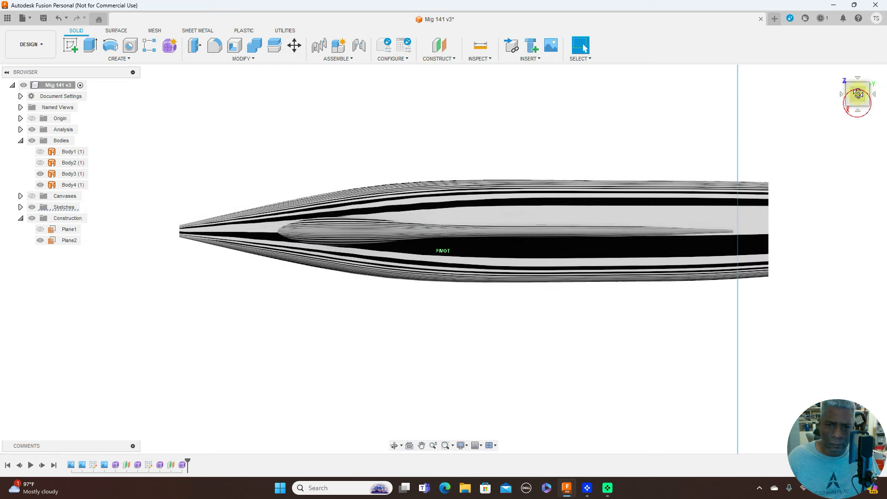
click(359, 218)
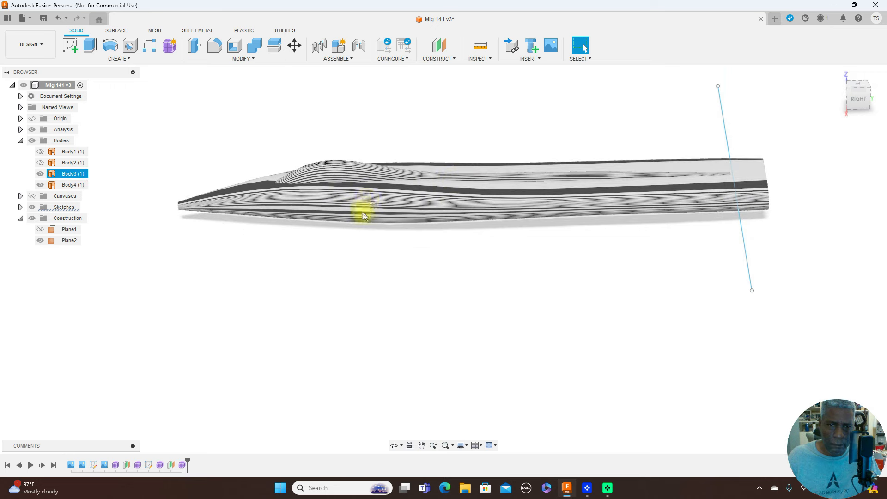
click(854, 106)
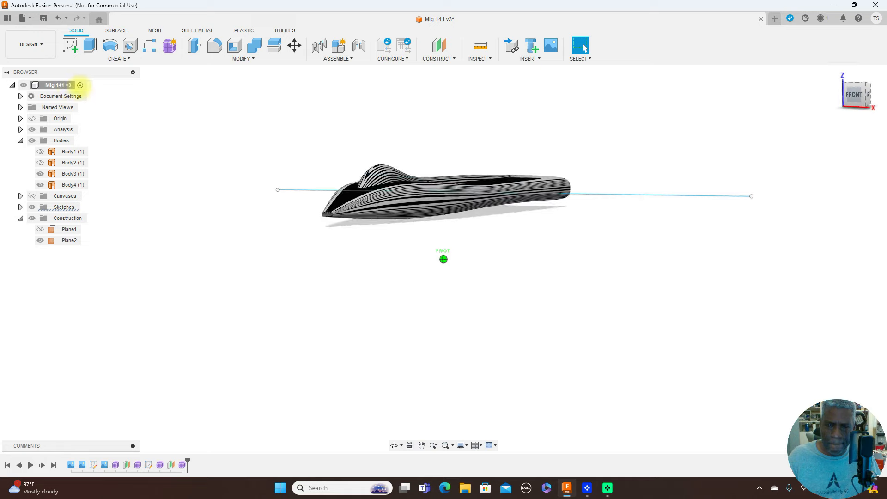
mouse_move(97, 84)
shift+middle_down()
mouse_move(123, 85)
mouse_move(15, 88)
mouse_move(882, 88)
mouse_move(708, 84)
mouse_move(855, 89)
mouse_move(854, 106)
shift+middle_up()
click(864, 95)
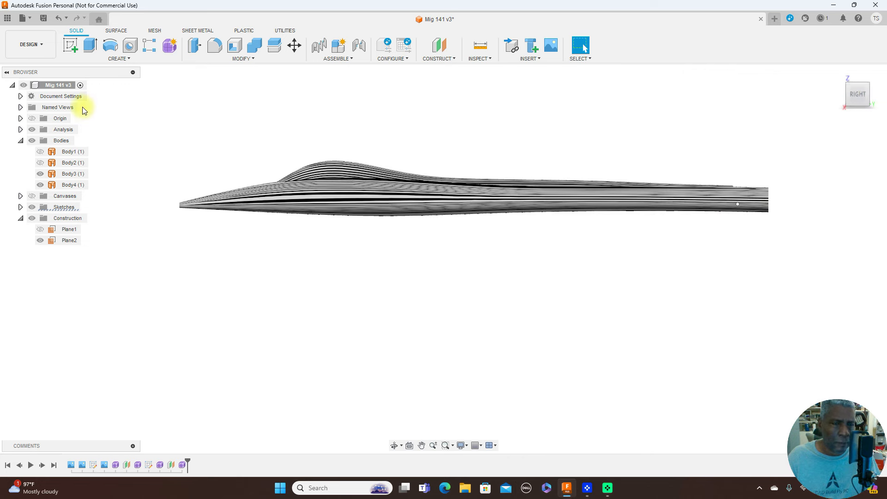
Hide the zebra analysis and show the canvases again to compare both bodies with the side reference
click(32, 129)
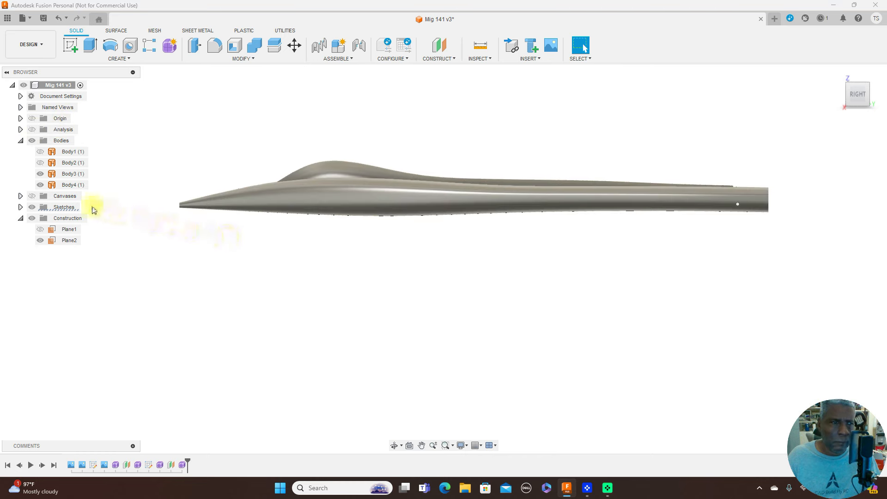
click(31, 197)
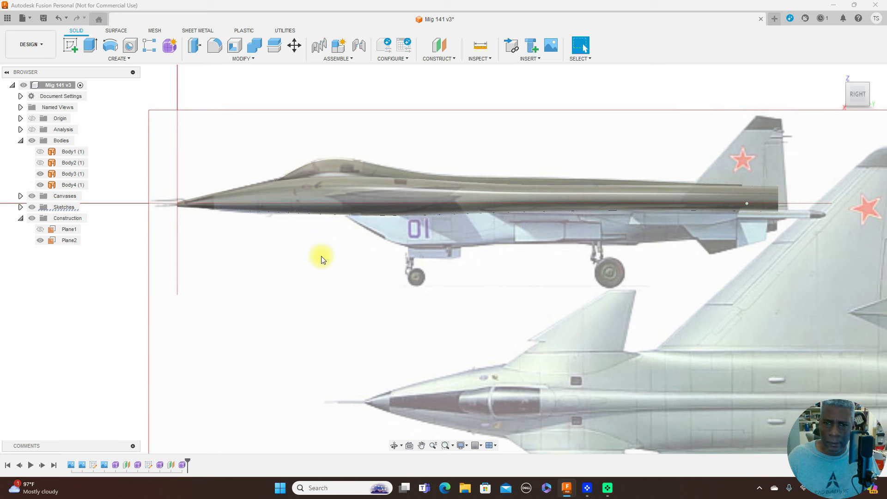
scroll(321, 259, down, 1)
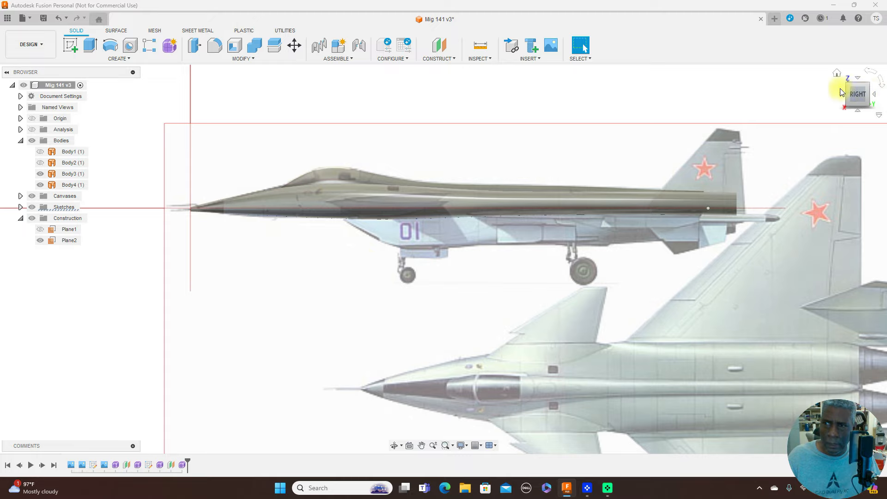
mouse_move(847, 90)
mouse_down()
mouse_move(6, 95)
mouse_move(27, 110)
mouse_move(15, 113)
mouse_move(850, 90)
mouse_up()
click(864, 99)
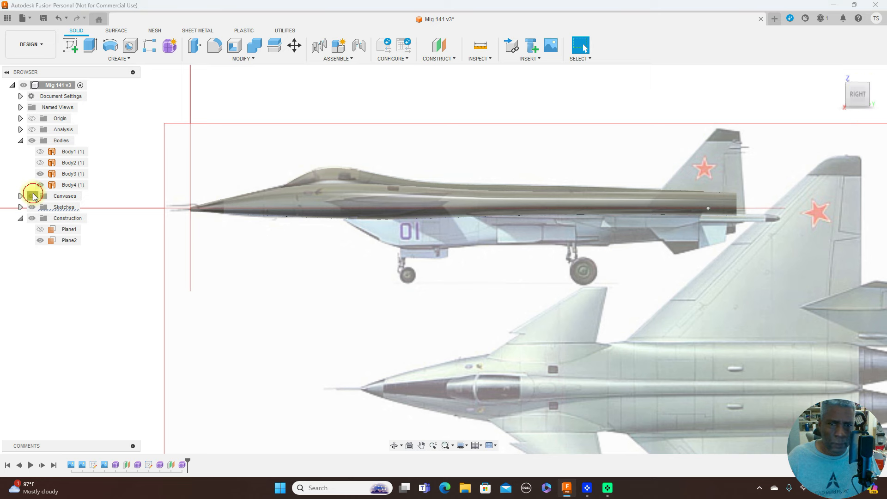
click(32, 195)
click(33, 197)
Examine the full side, top and front reference drawing together with the two modelled bodies
scroll(436, 284, down, 2)
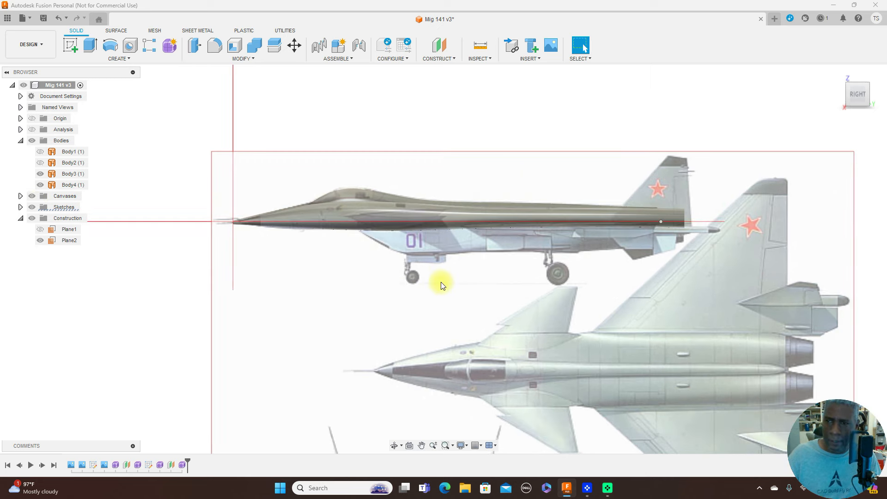
scroll(554, 266, down, 2)
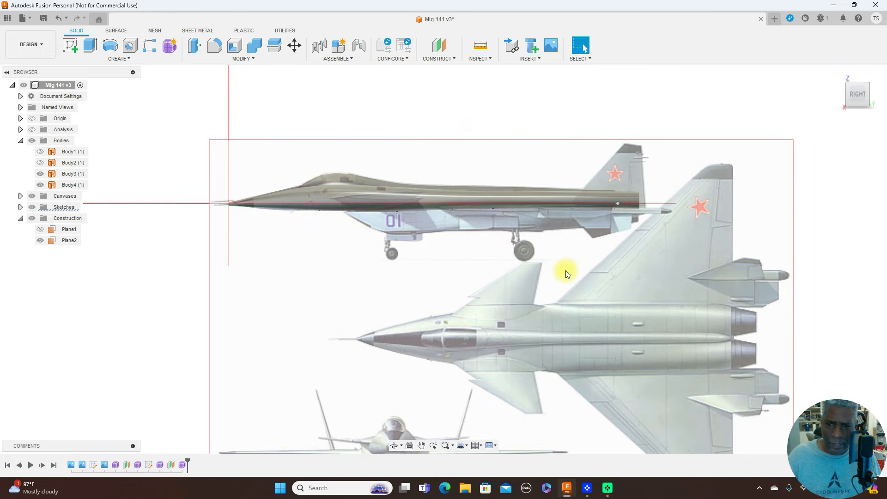
scroll(568, 276, down, 1)
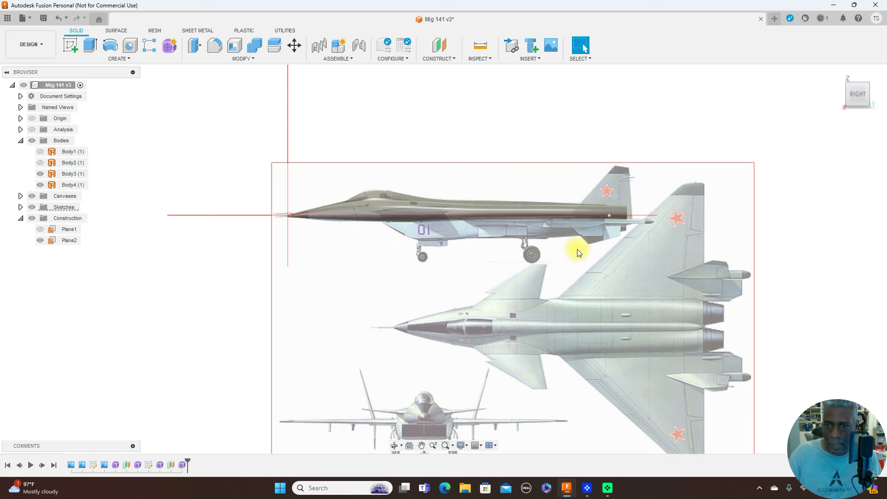
scroll(578, 248, down, 1)
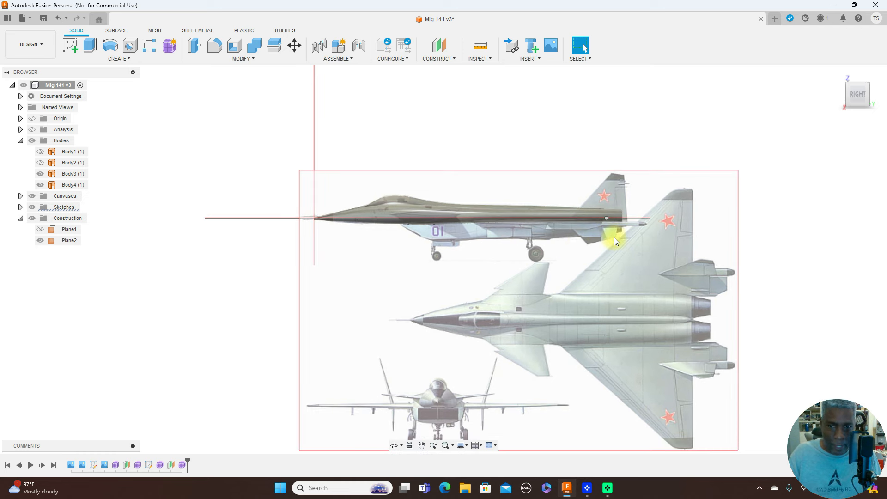
middle_drag(620, 270, 609, 218)
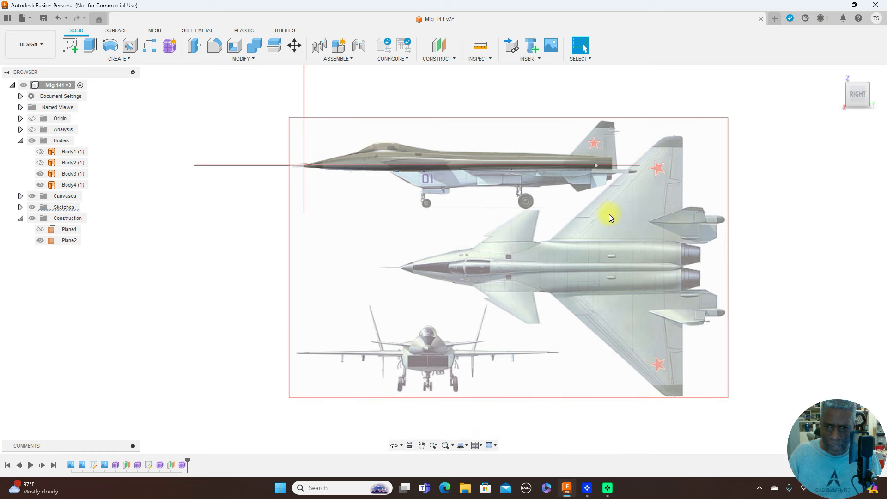